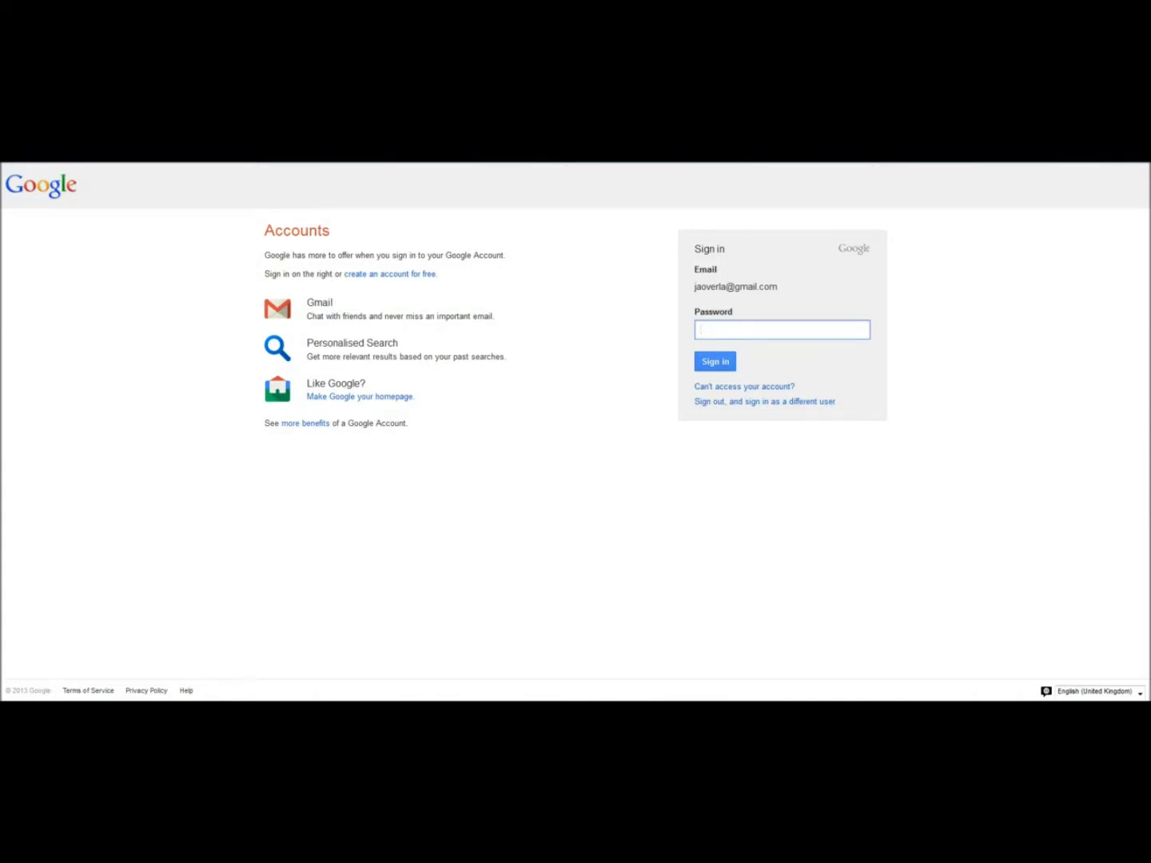
Step: Glance at the account-creation video, then sign in with the account password to reach My Drive
key("alt+Tab")
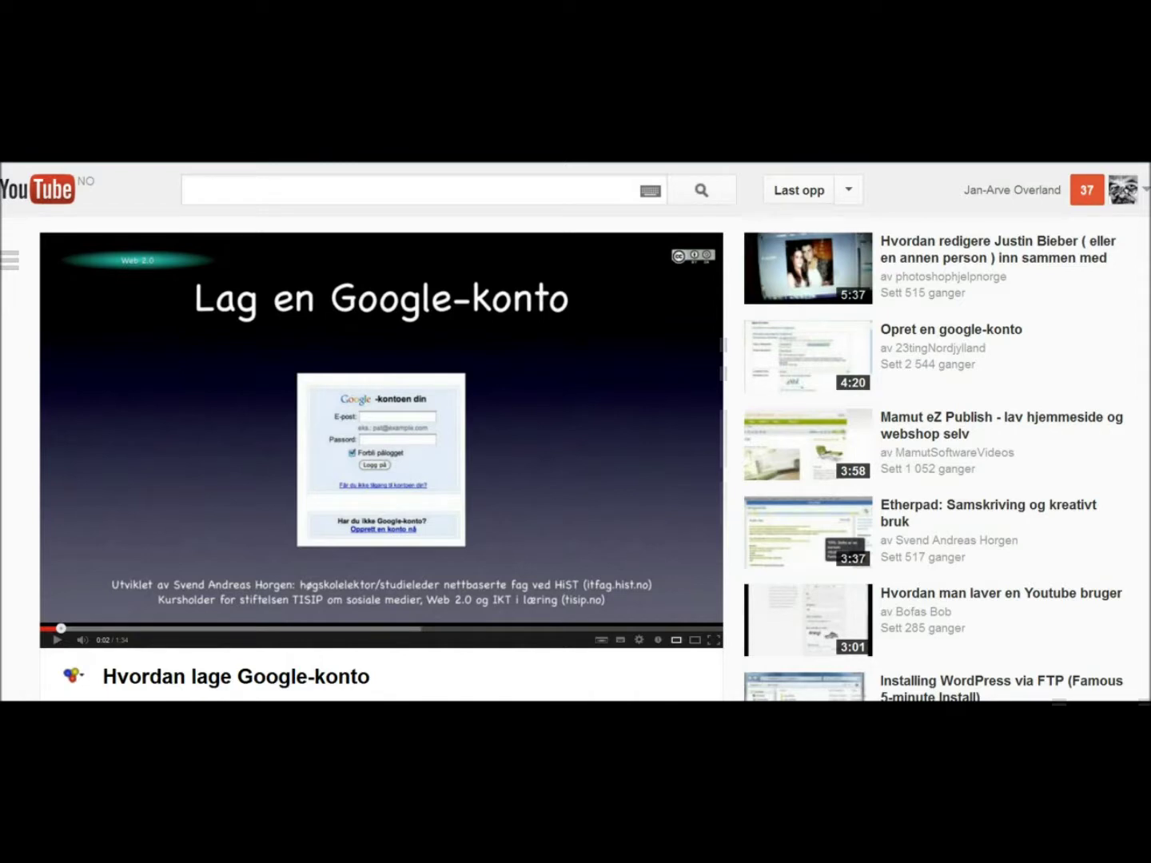
key("alt+Tab")
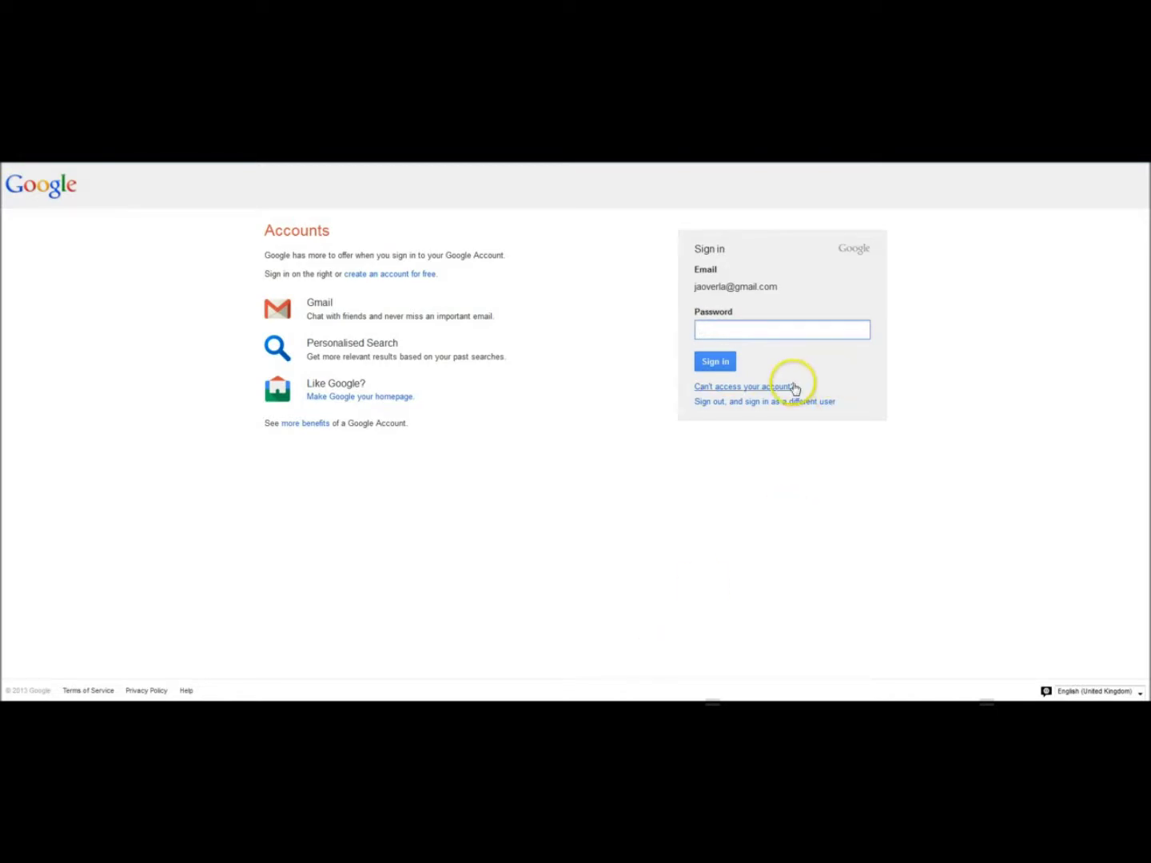
type("••••••••••")
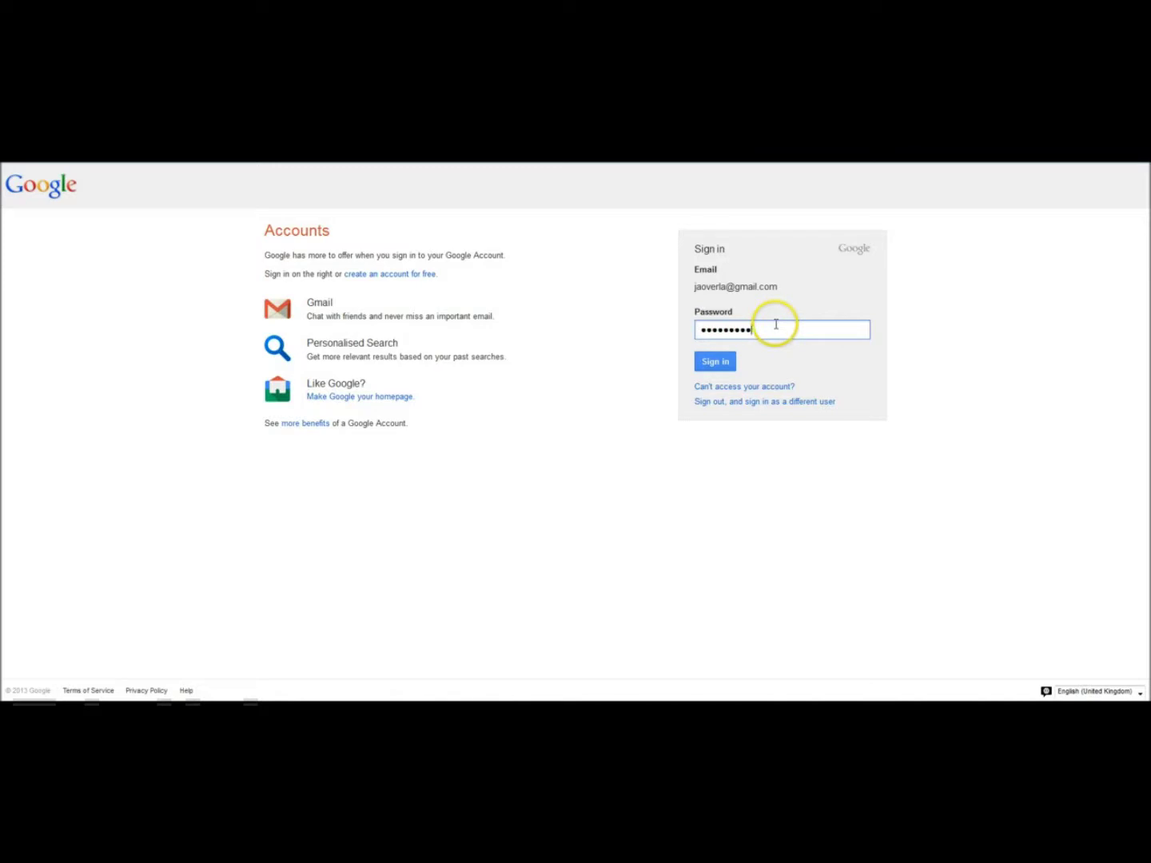
left_click(715, 363)
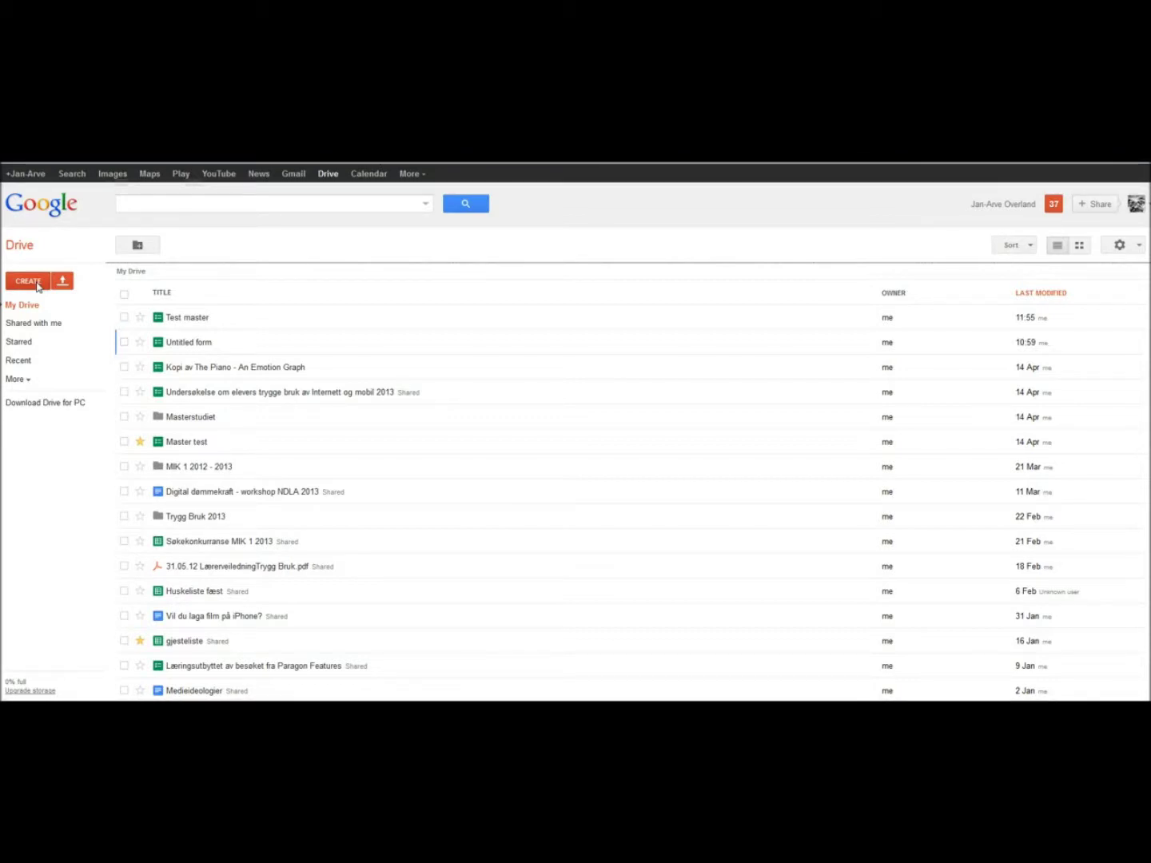
Step: Start a new Form from Drive's CREATE menu
left_click(29, 282)
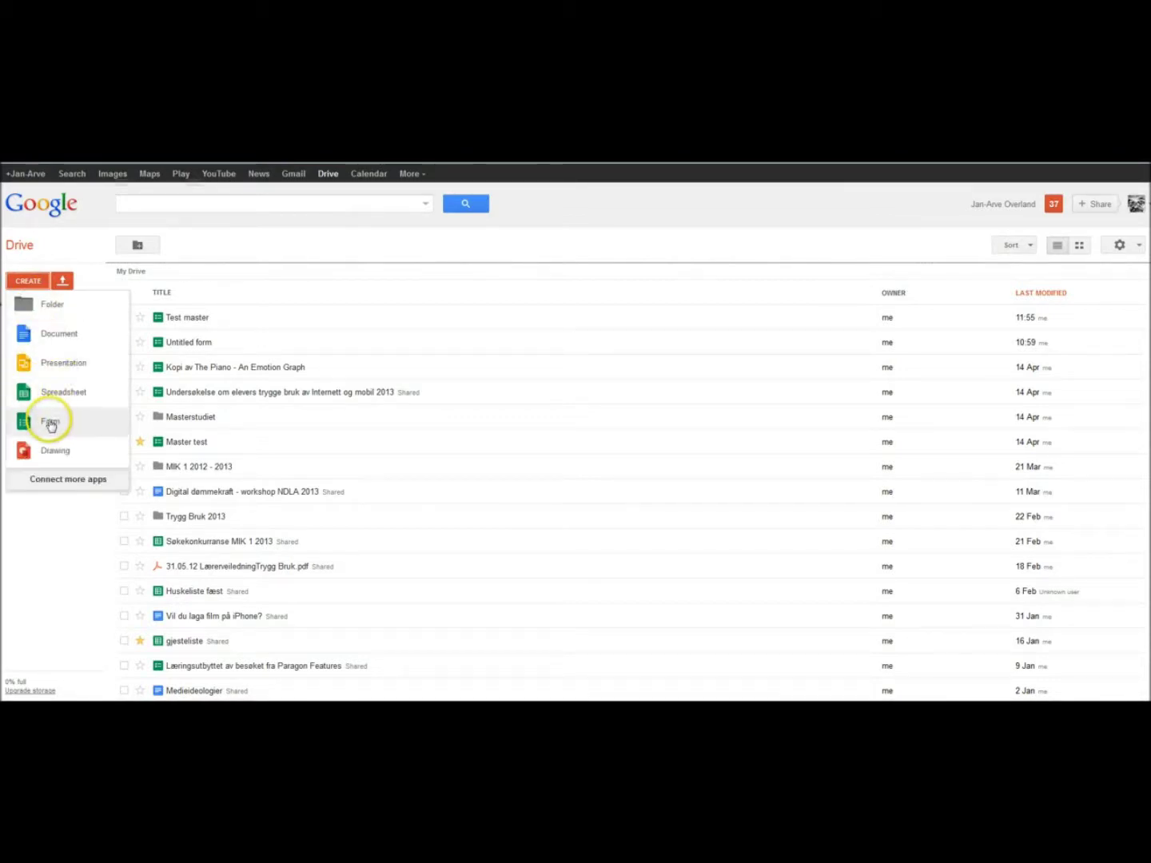
left_click(50, 422)
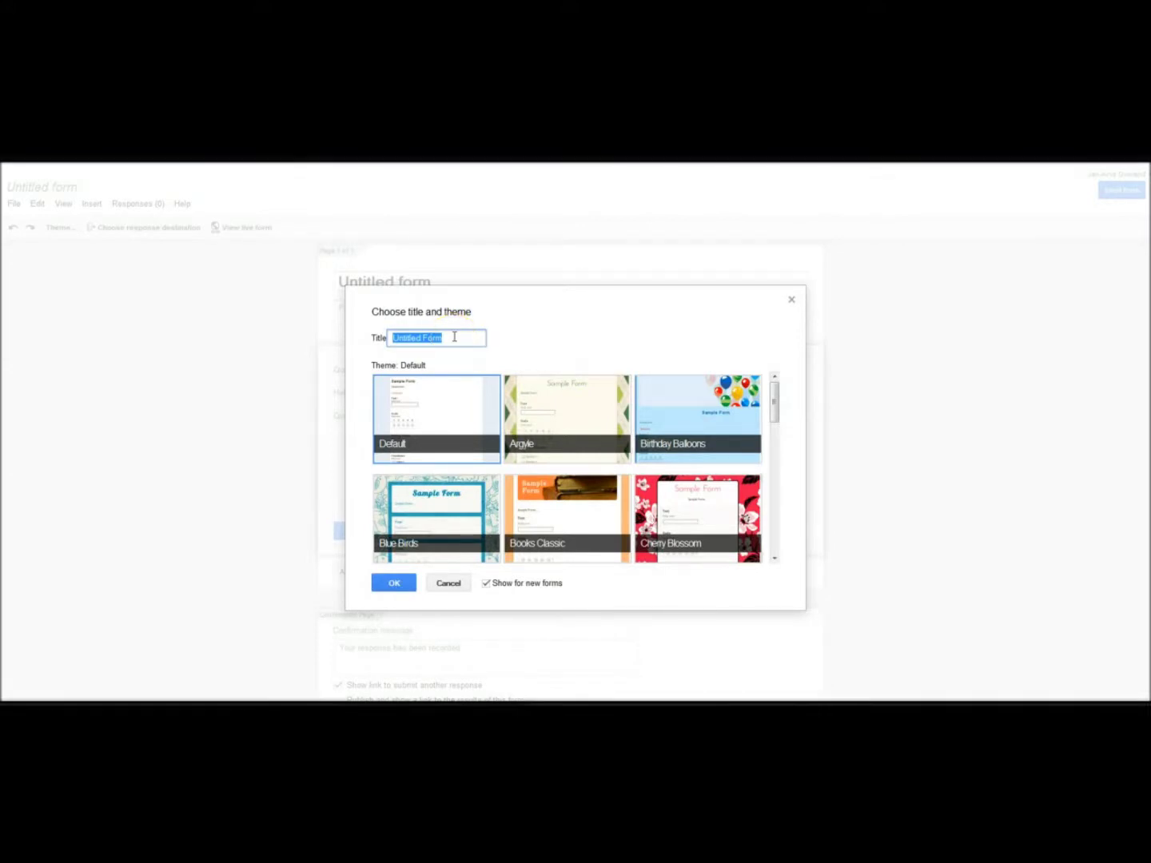
Step: Title the form 'Test Master', pick the White Poppies theme, and confirm
type("Test")
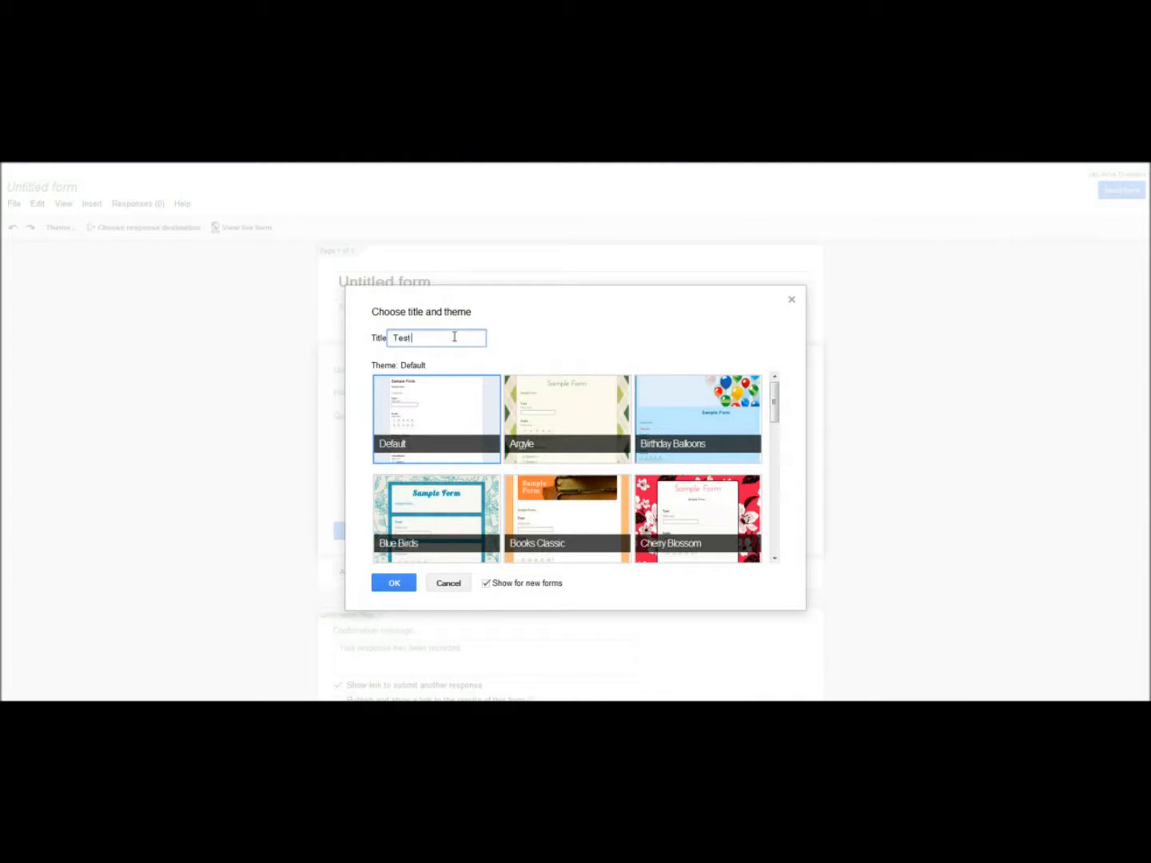
type(" Master")
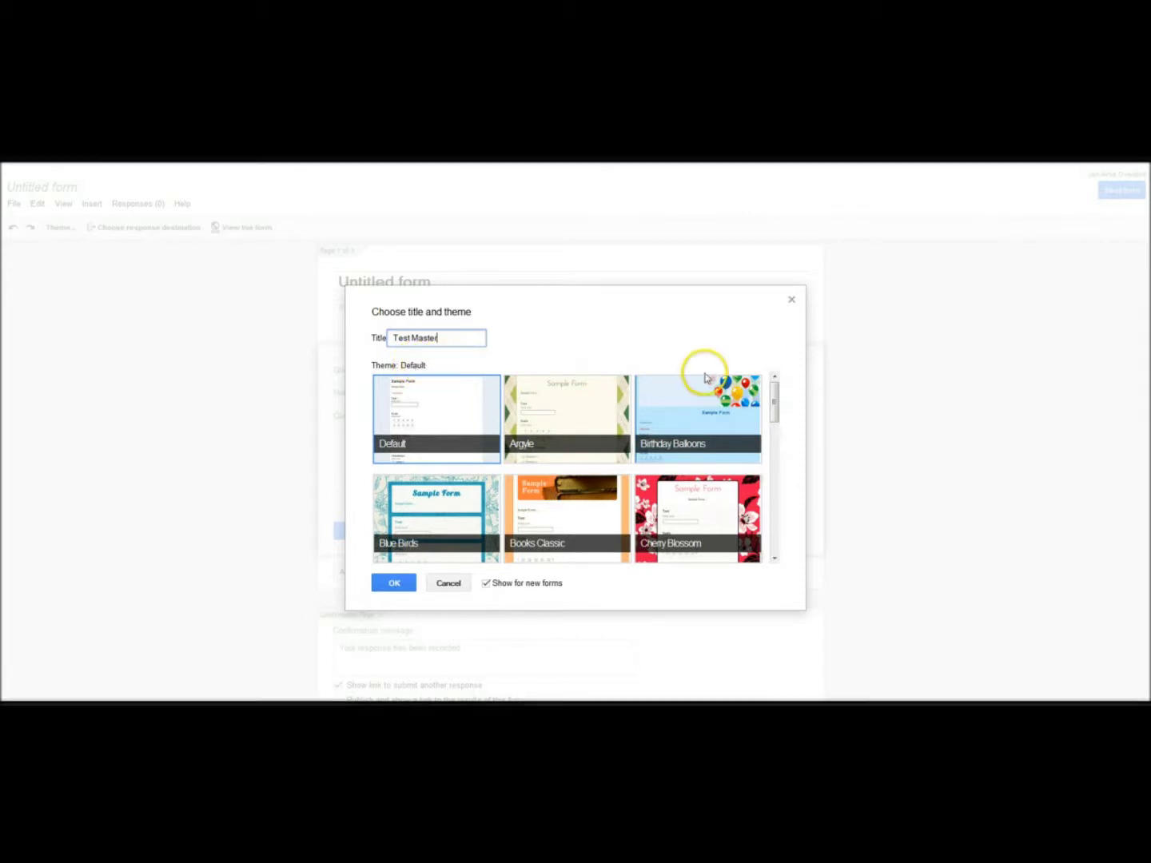
left_click_drag(775, 396, 776, 530)
left_click(433, 512)
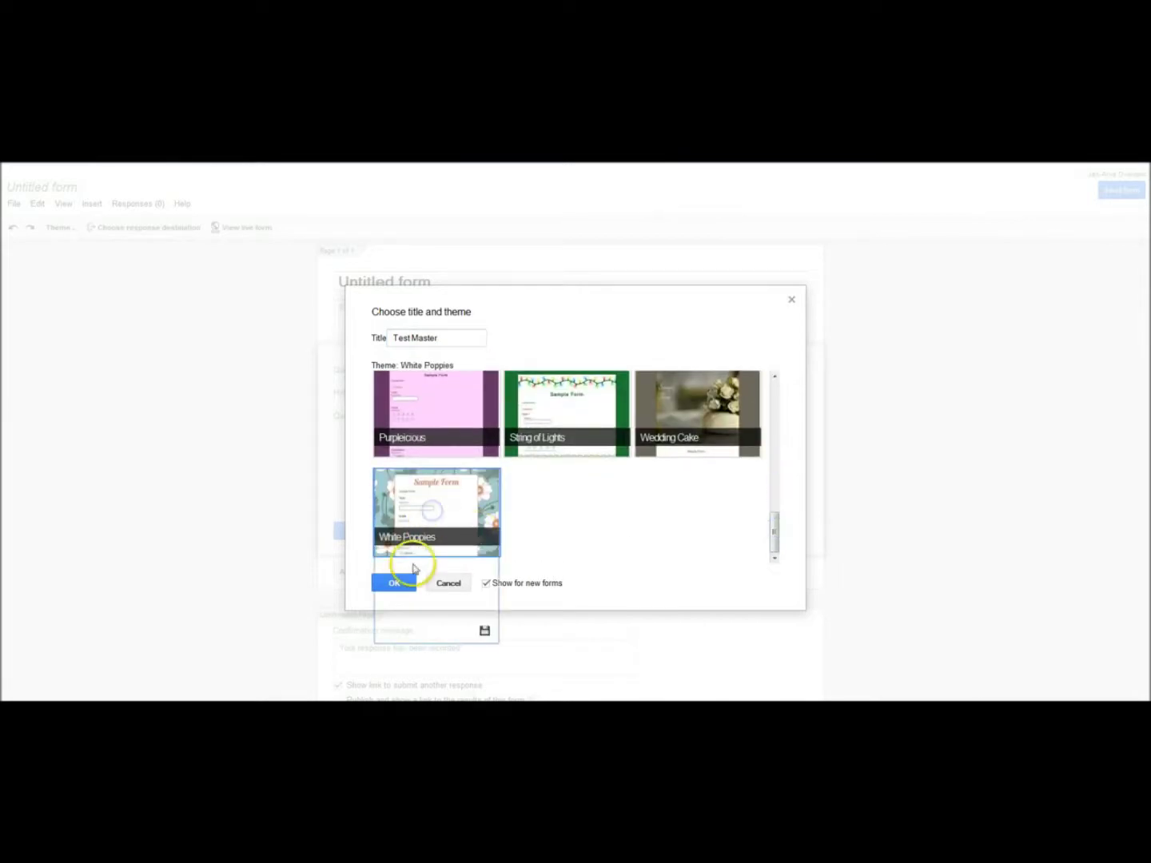
left_click(392, 584)
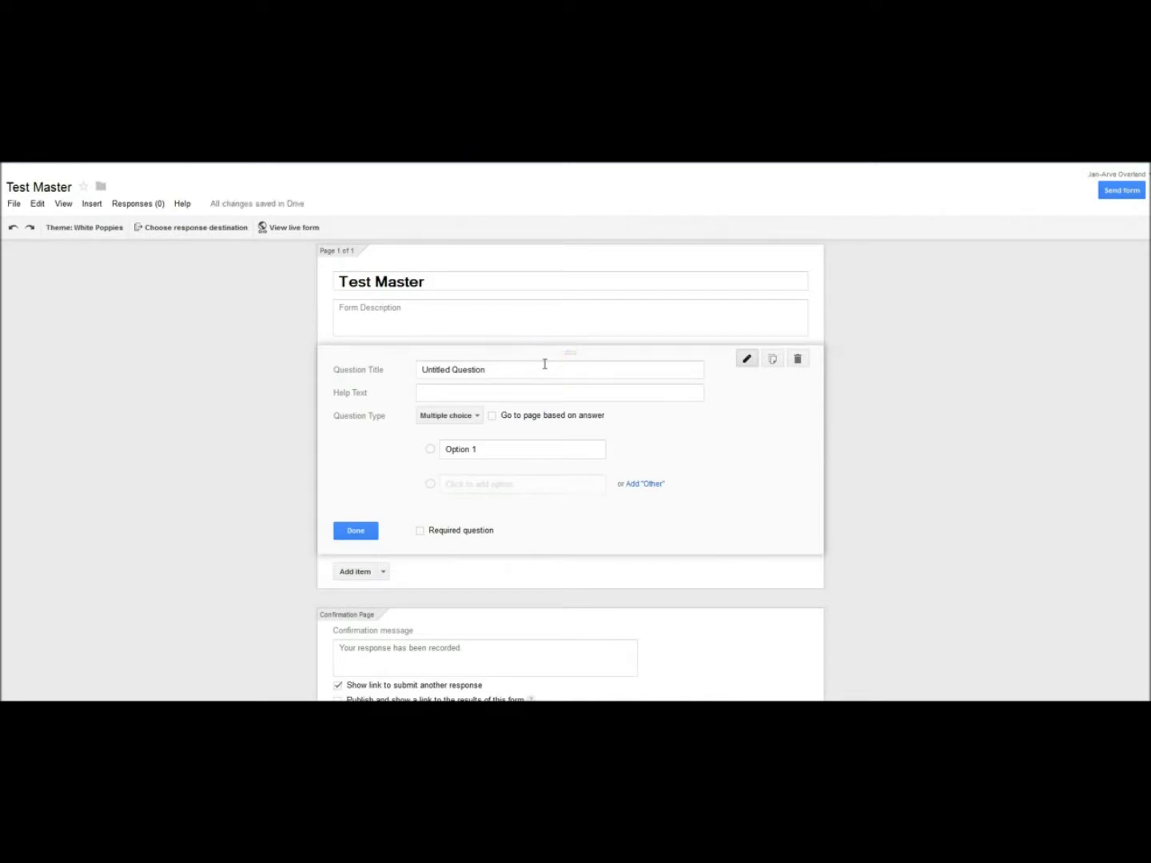
Step: Change the first question to type Text, retitle it 'This is text', and mark it required
left_click(601, 444)
left_click(691, 429)
left_click(479, 416)
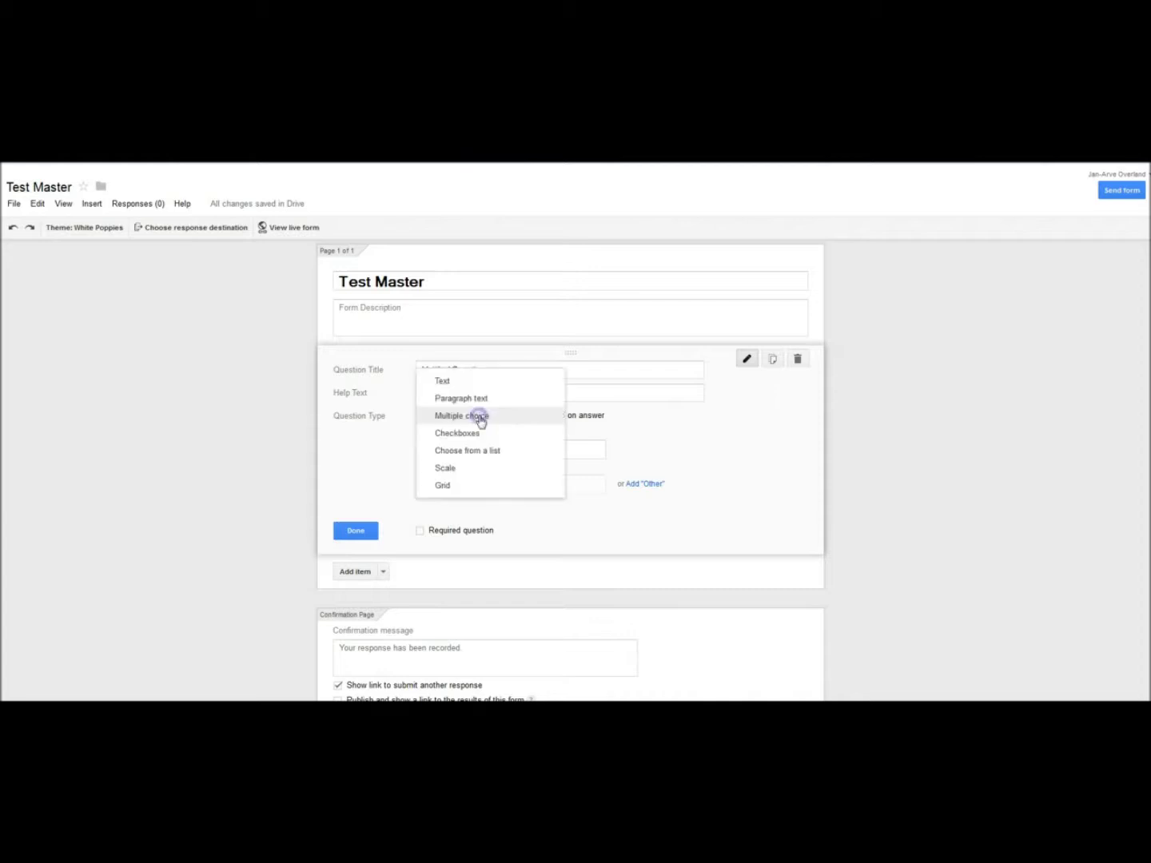
left_click(456, 384)
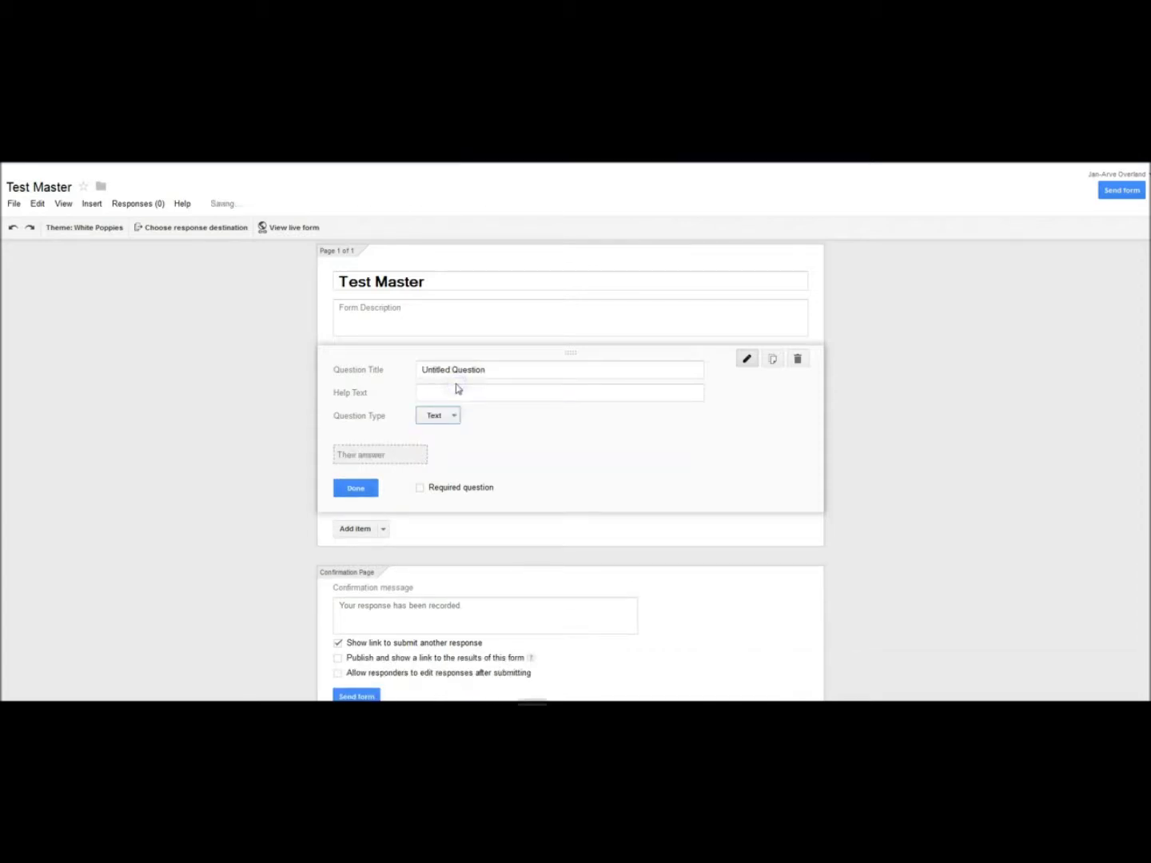
left_click(460, 370)
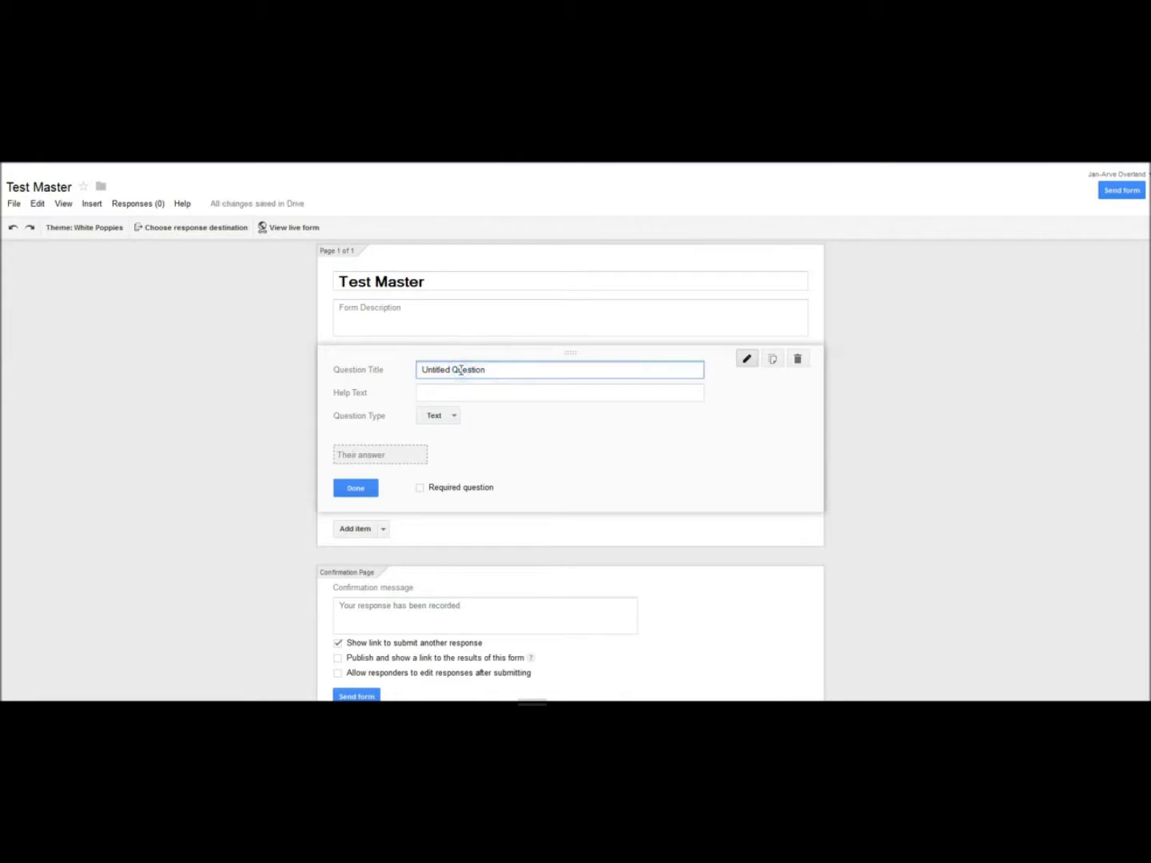
left_click_drag(491, 370, 388, 366)
type("This is text")
left_click(420, 489)
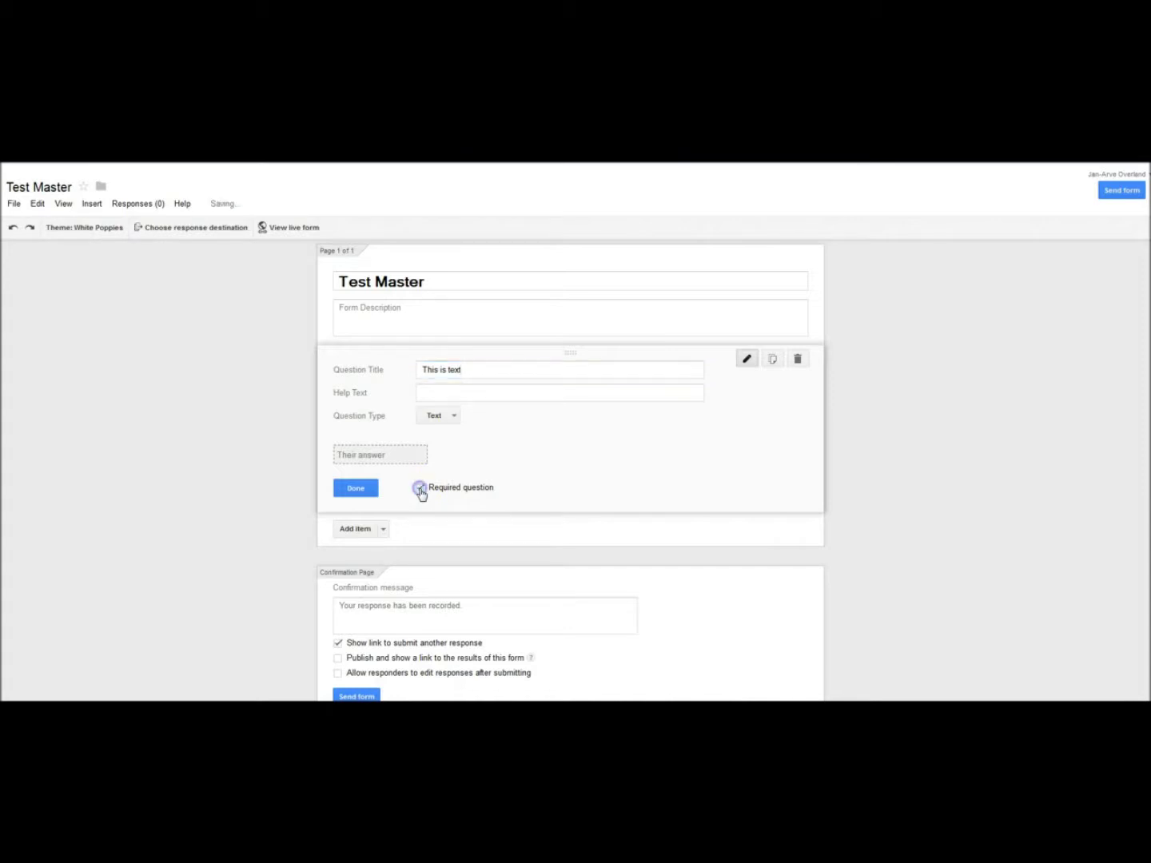
left_click(357, 491)
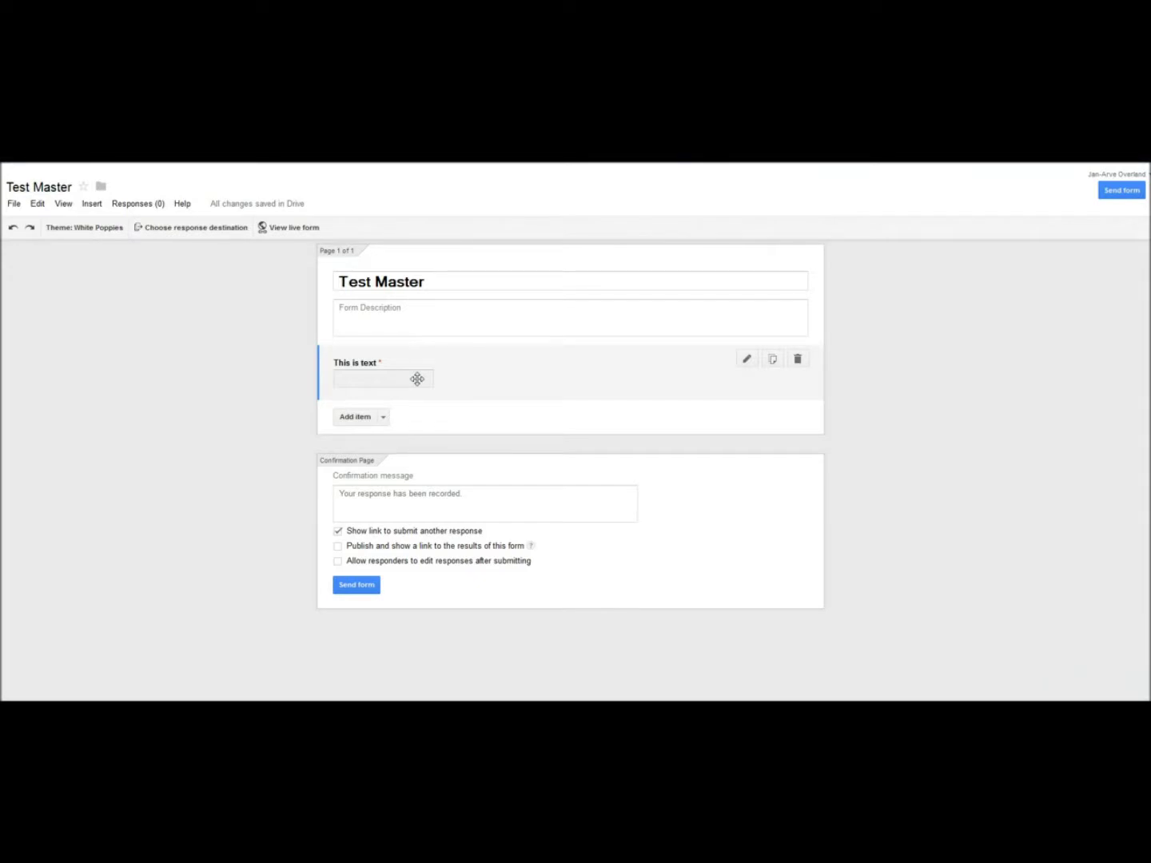
Step: Add a Paragraph text question titled 'This is paragraph text' and mark it required
left_click(383, 417)
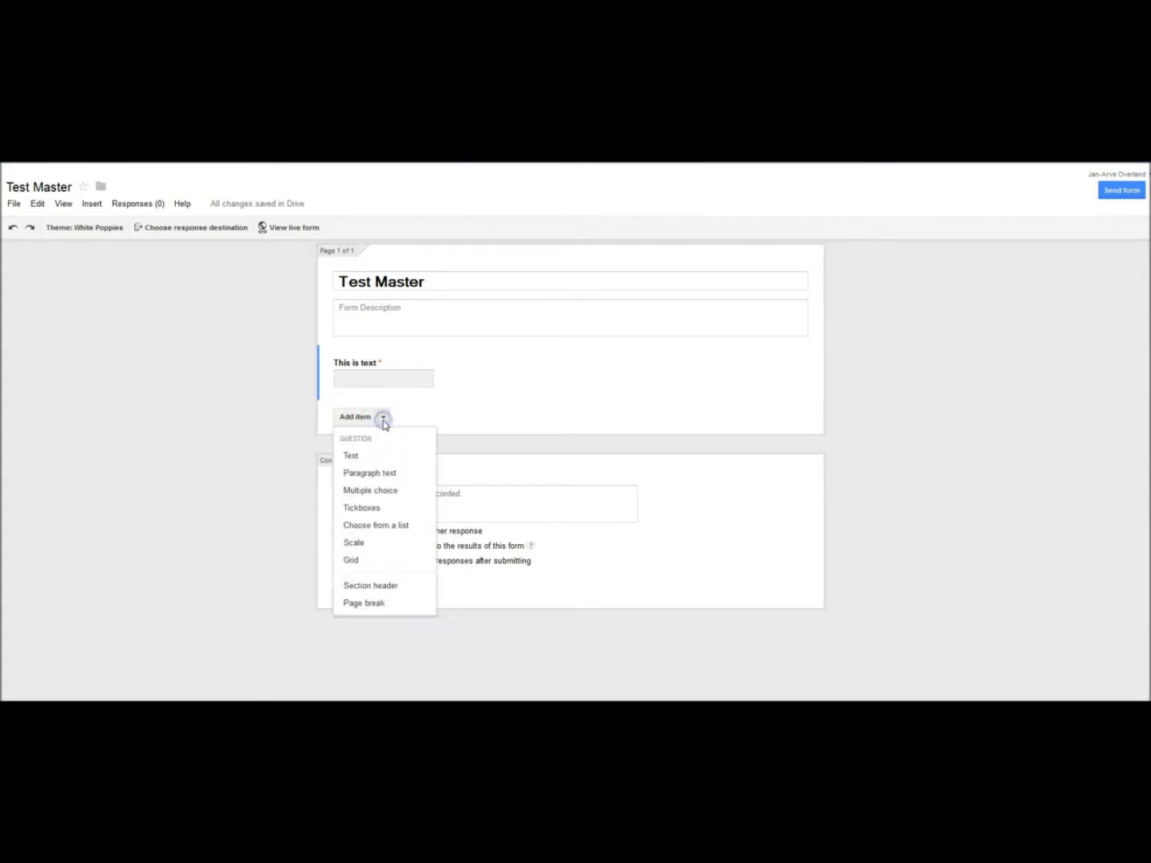
left_click(362, 477)
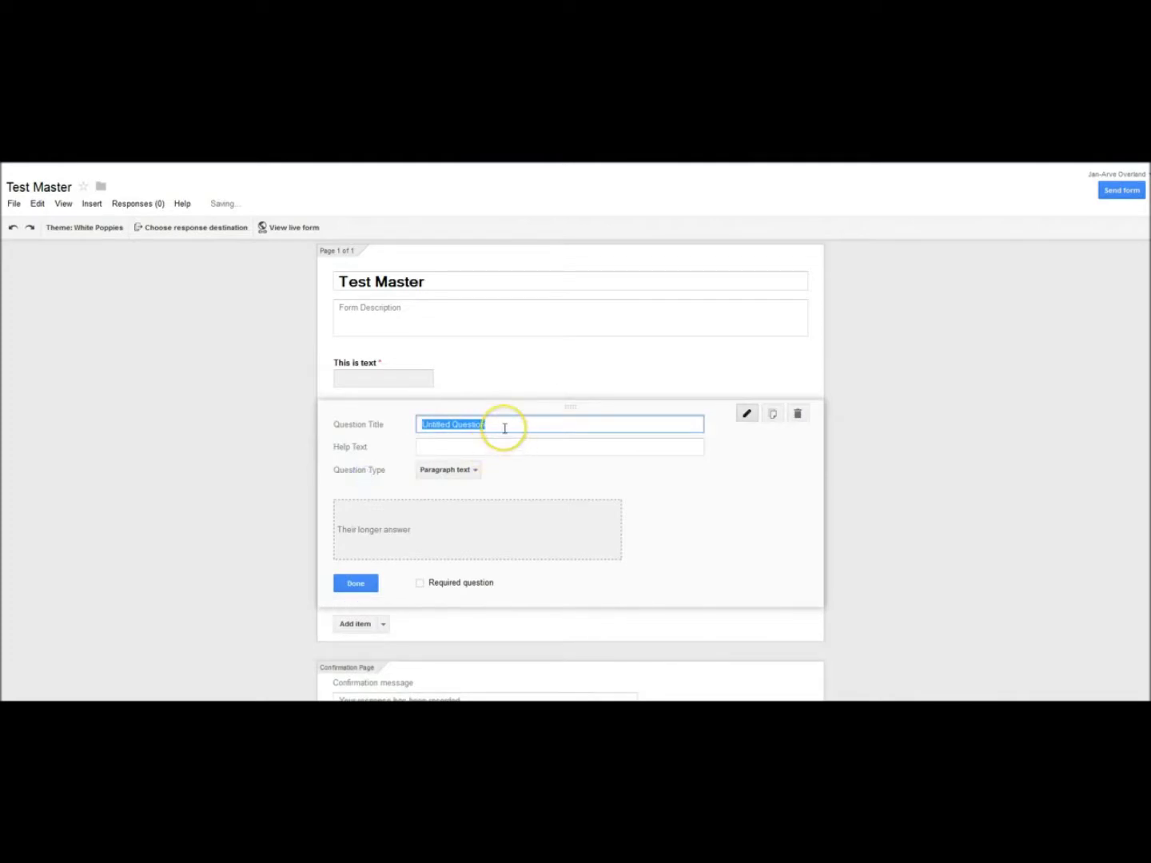
type("This is")
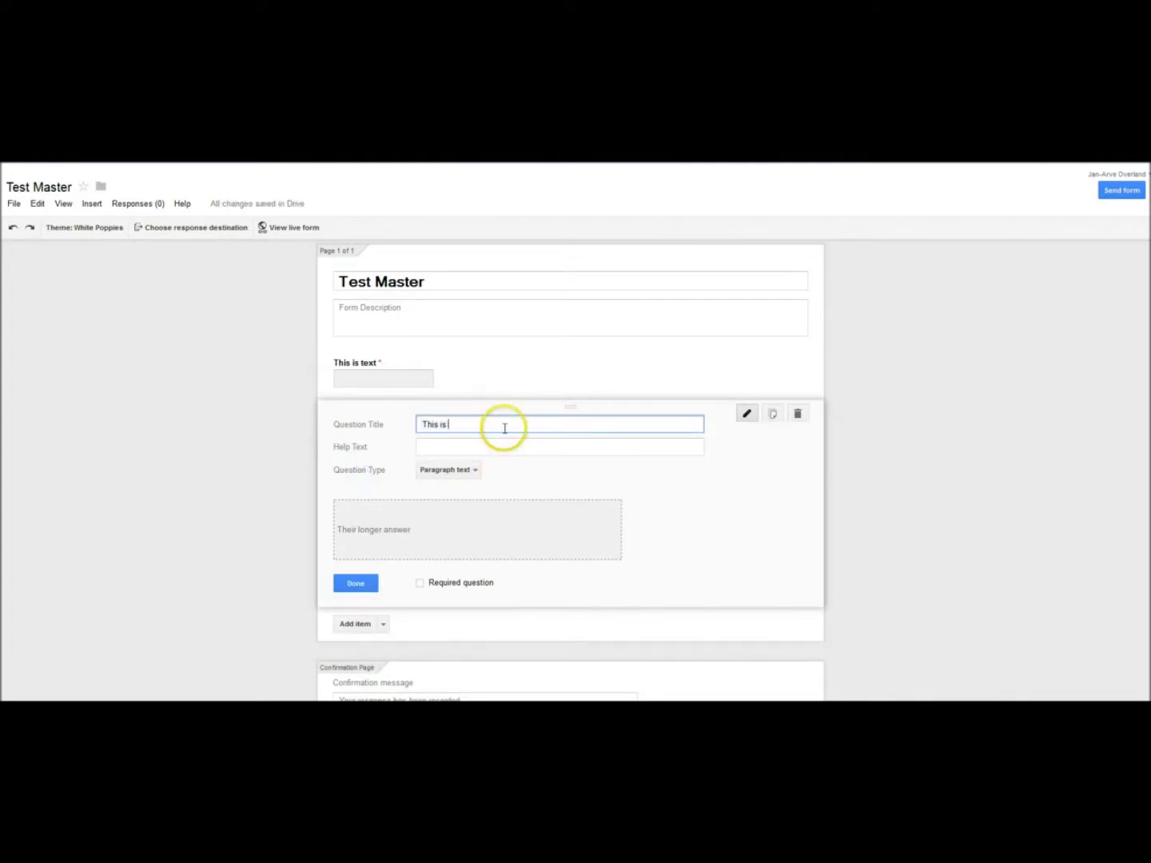
type(" paragraph text")
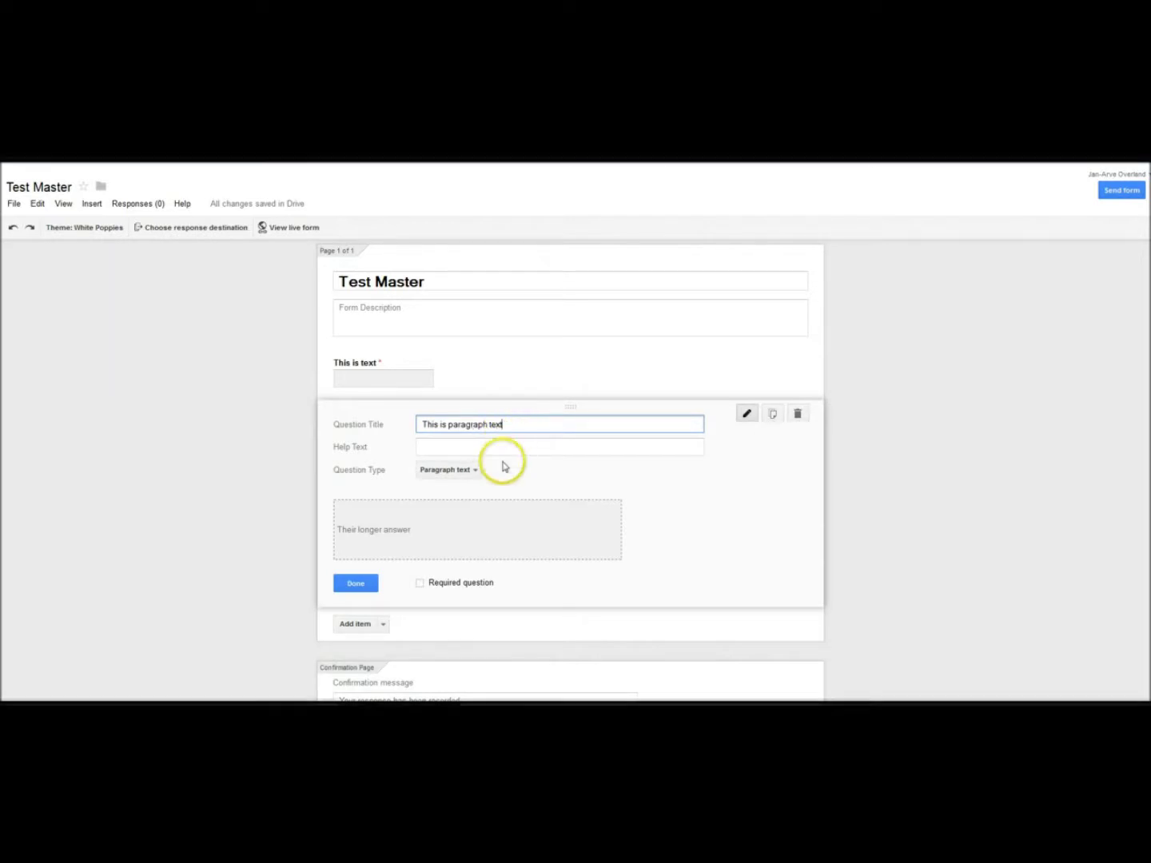
left_click(419, 583)
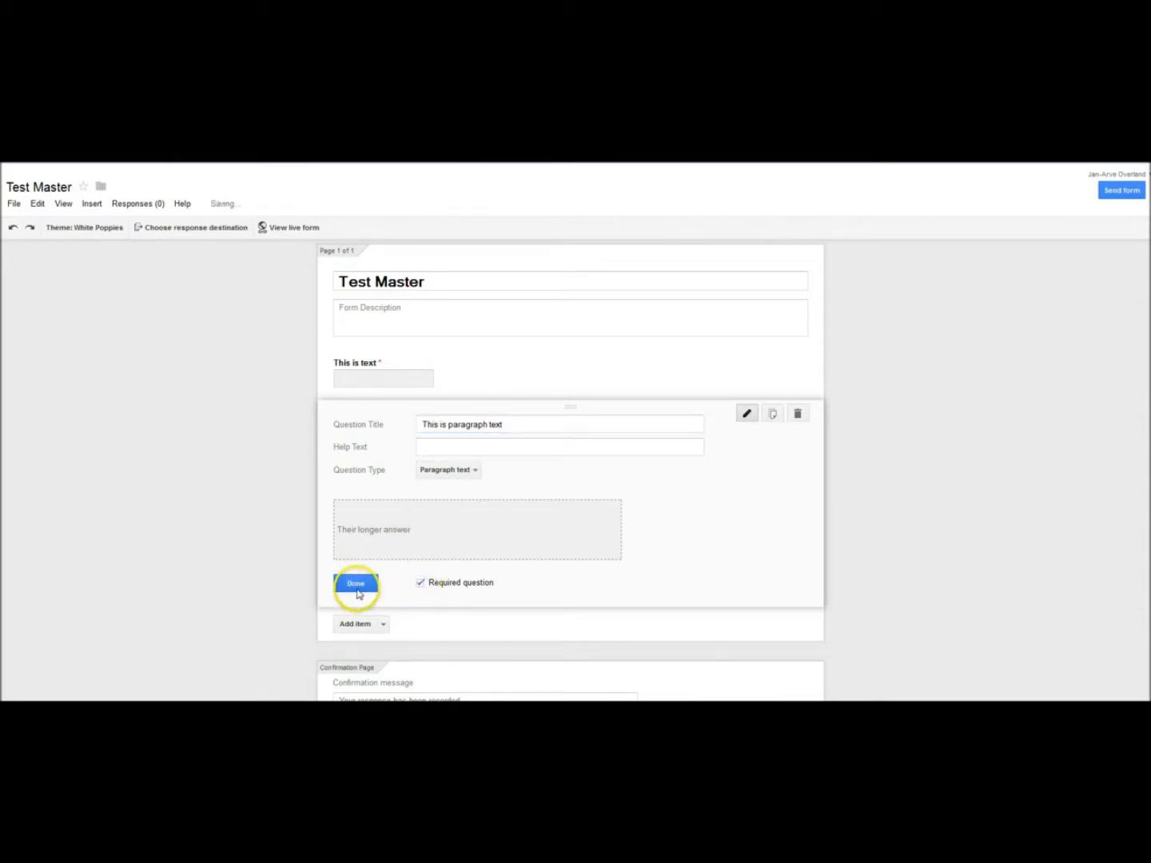
left_click(356, 588)
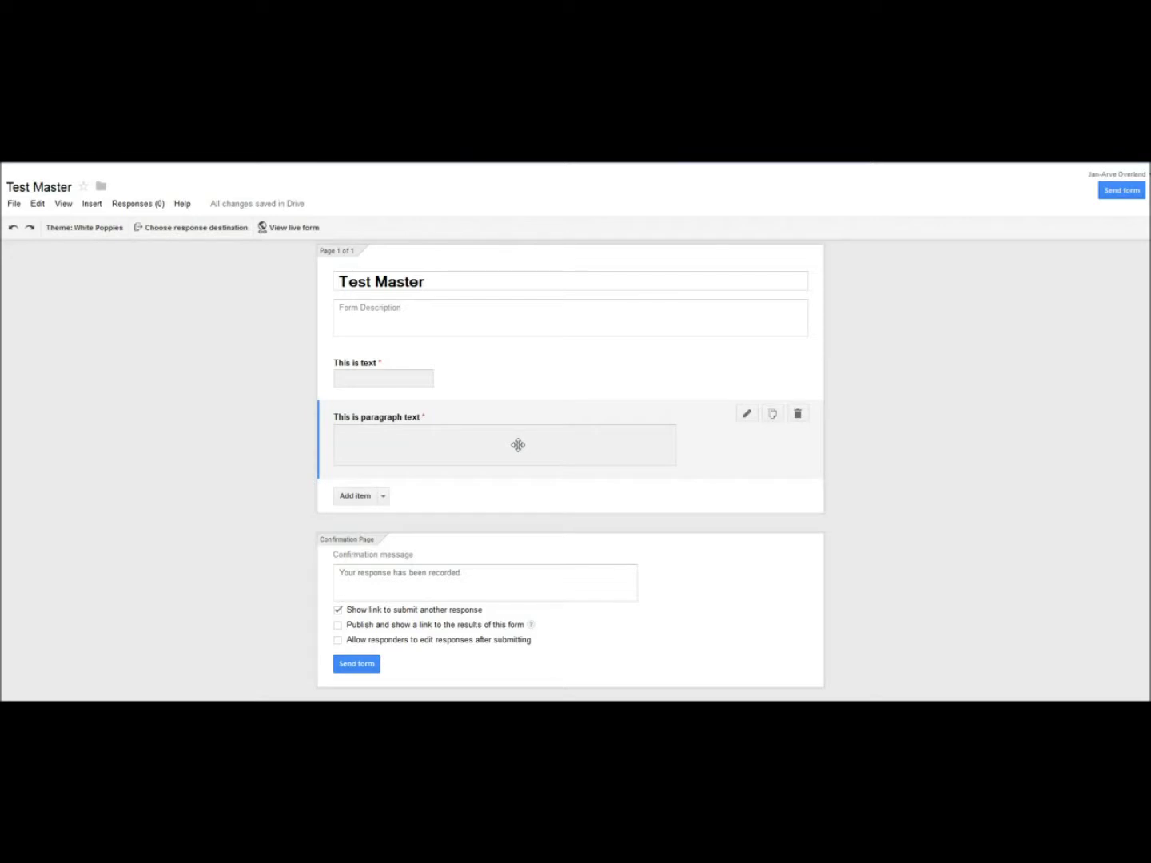
left_click(506, 446)
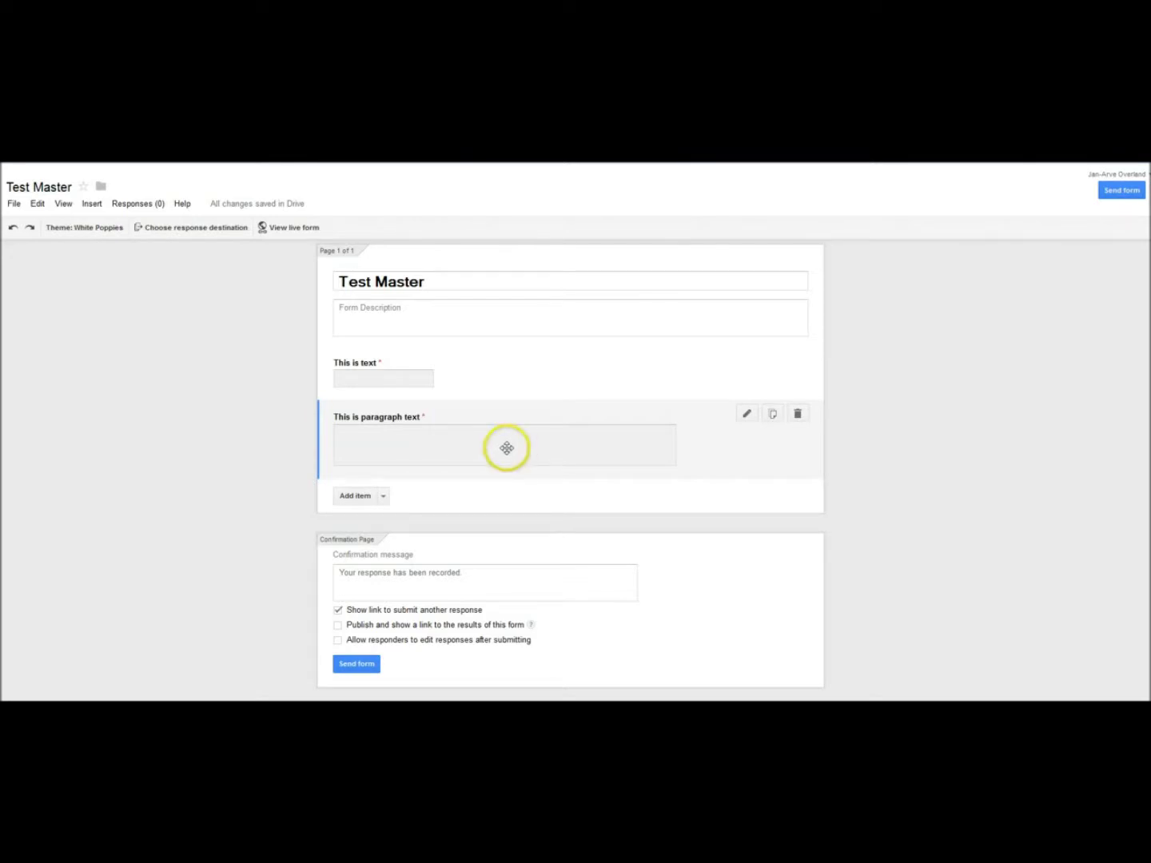
left_click(383, 496)
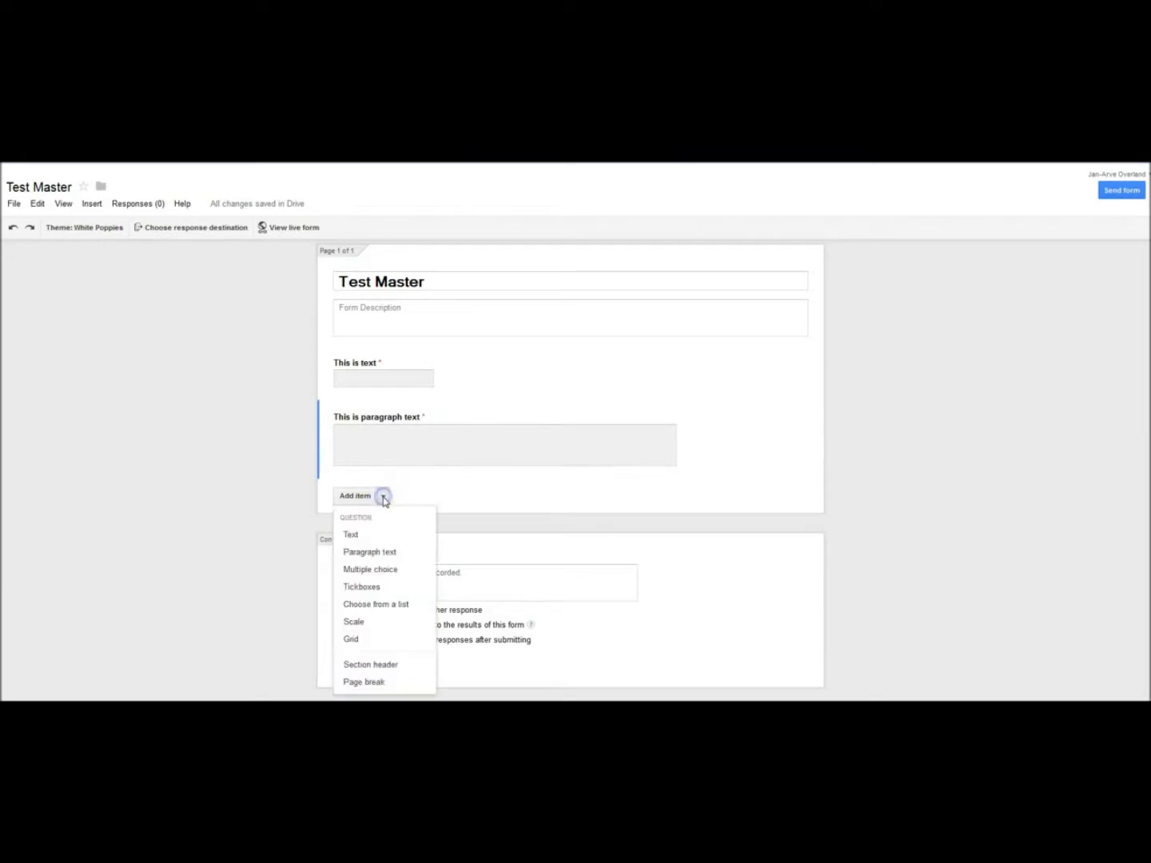
Step: Add a Multiple choice question 'This is Multiple choice' with Options 1–3, marked required
left_click(381, 569)
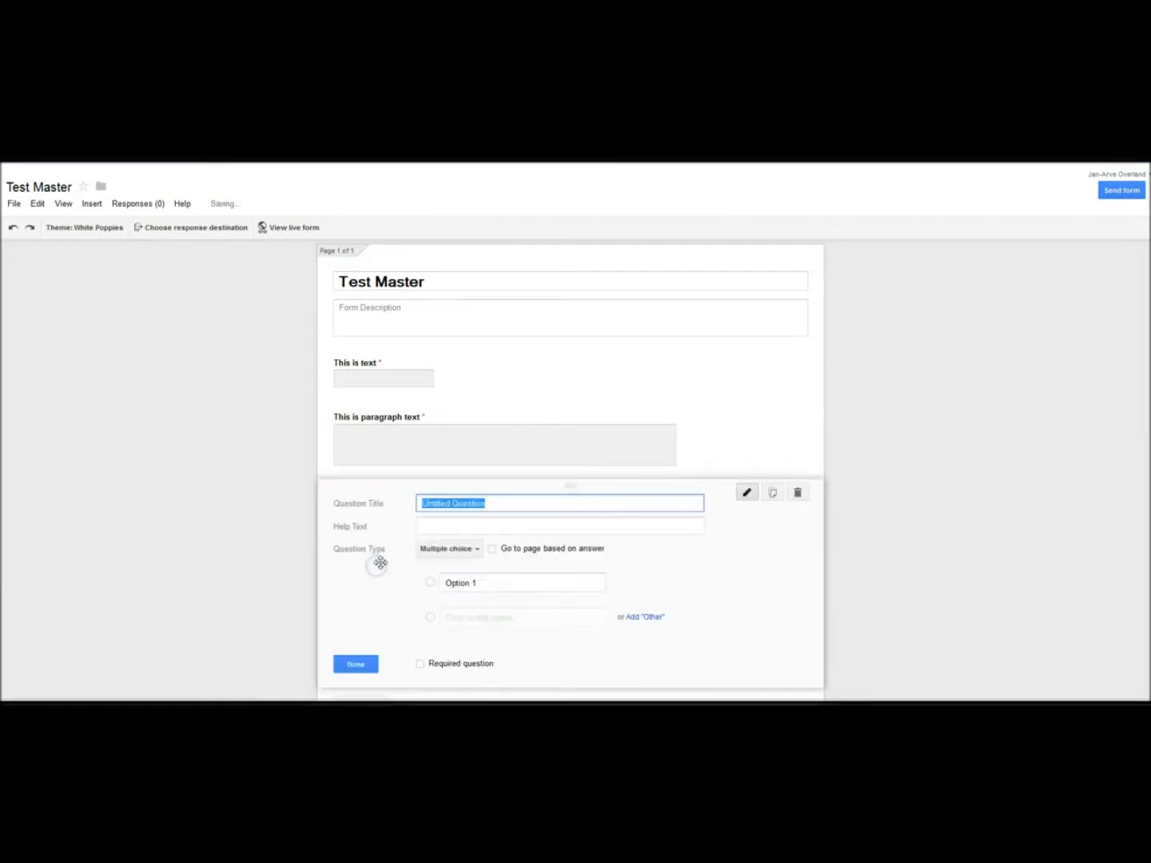
type("Th")
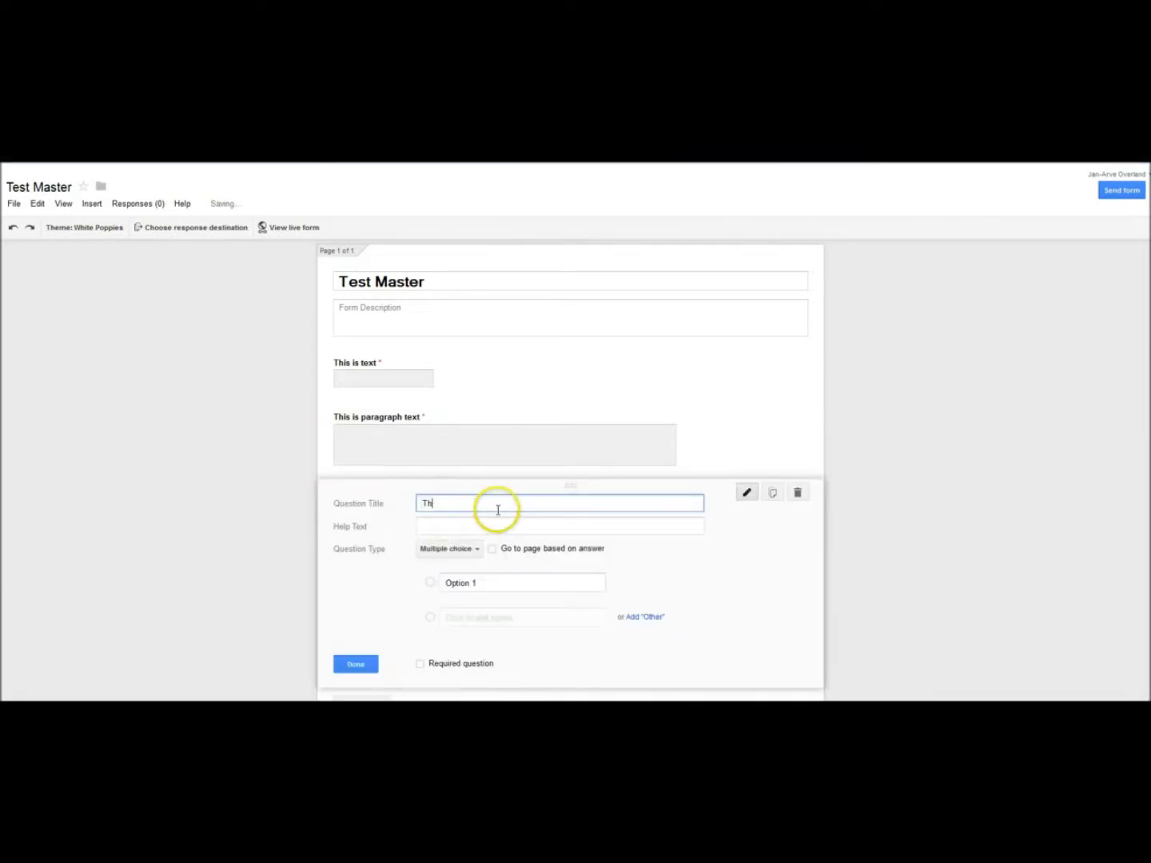
type("is is Multiple choice")
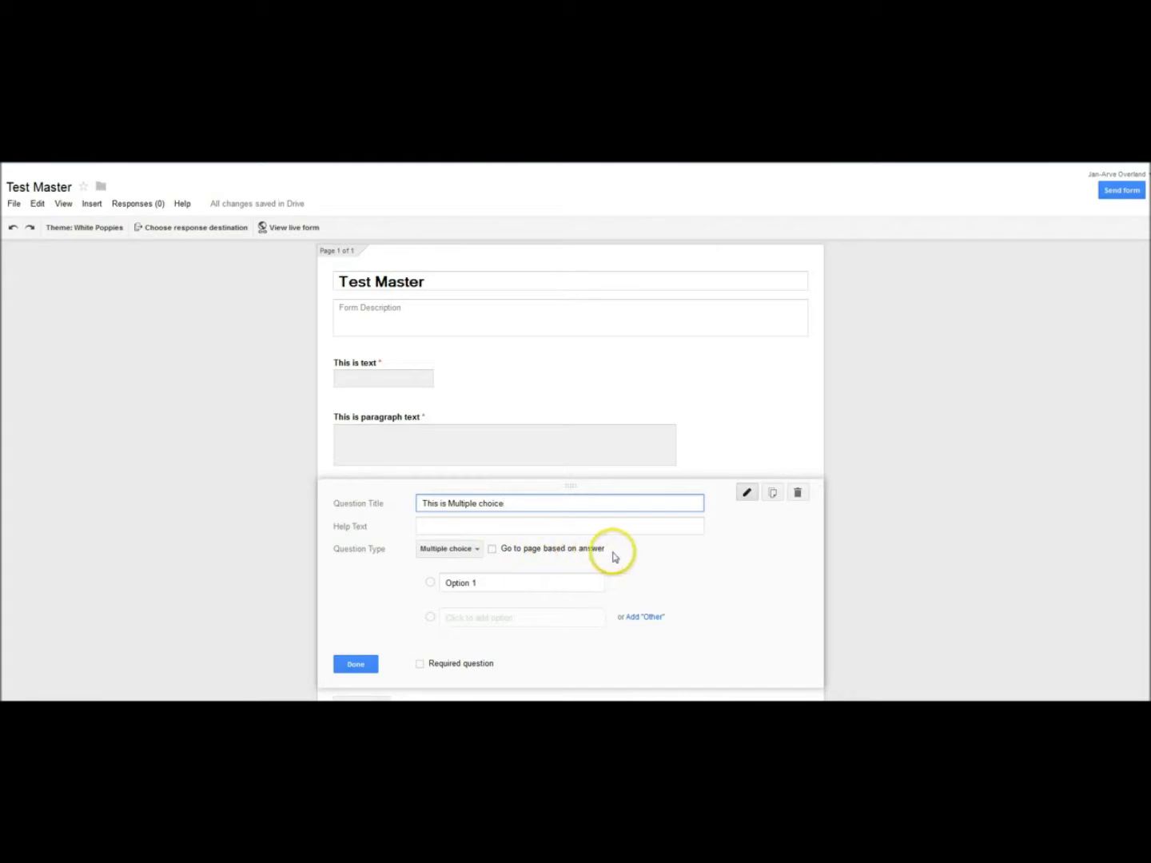
scroll(410, 574, "down", 1)
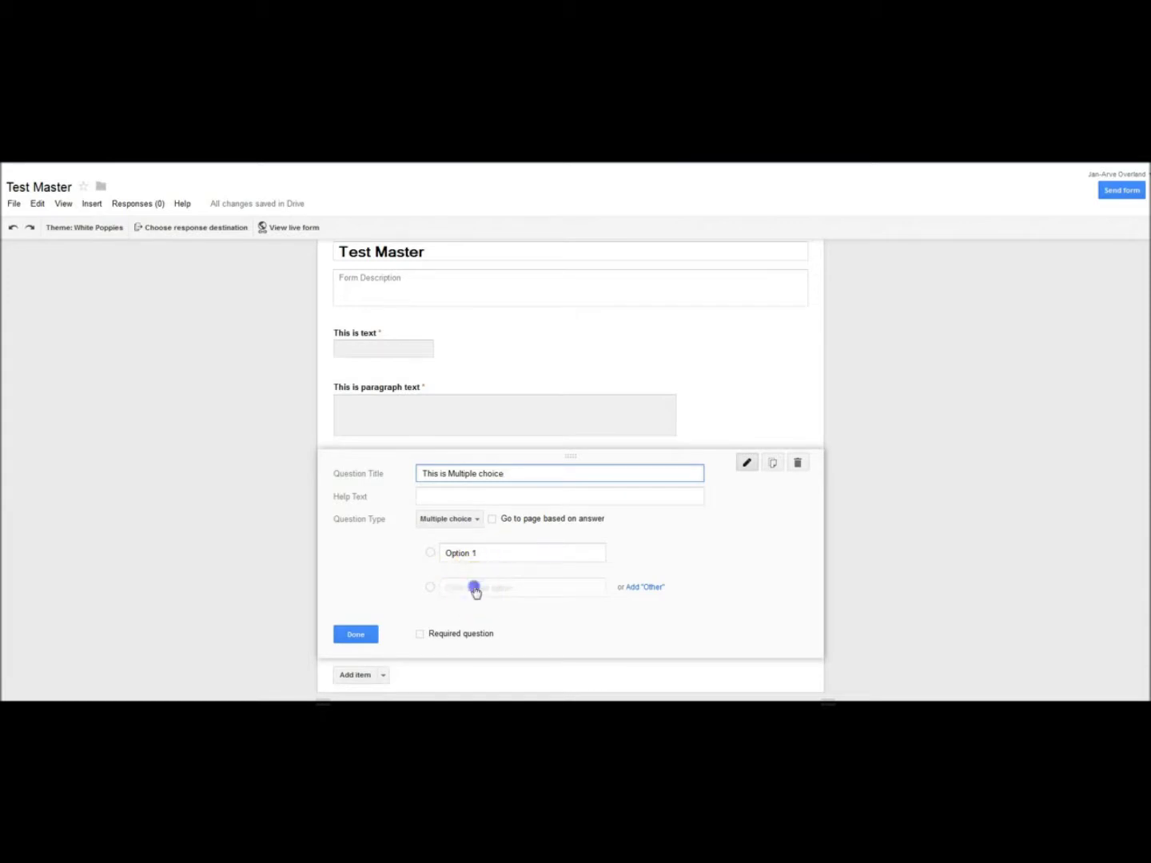
left_click(476, 588)
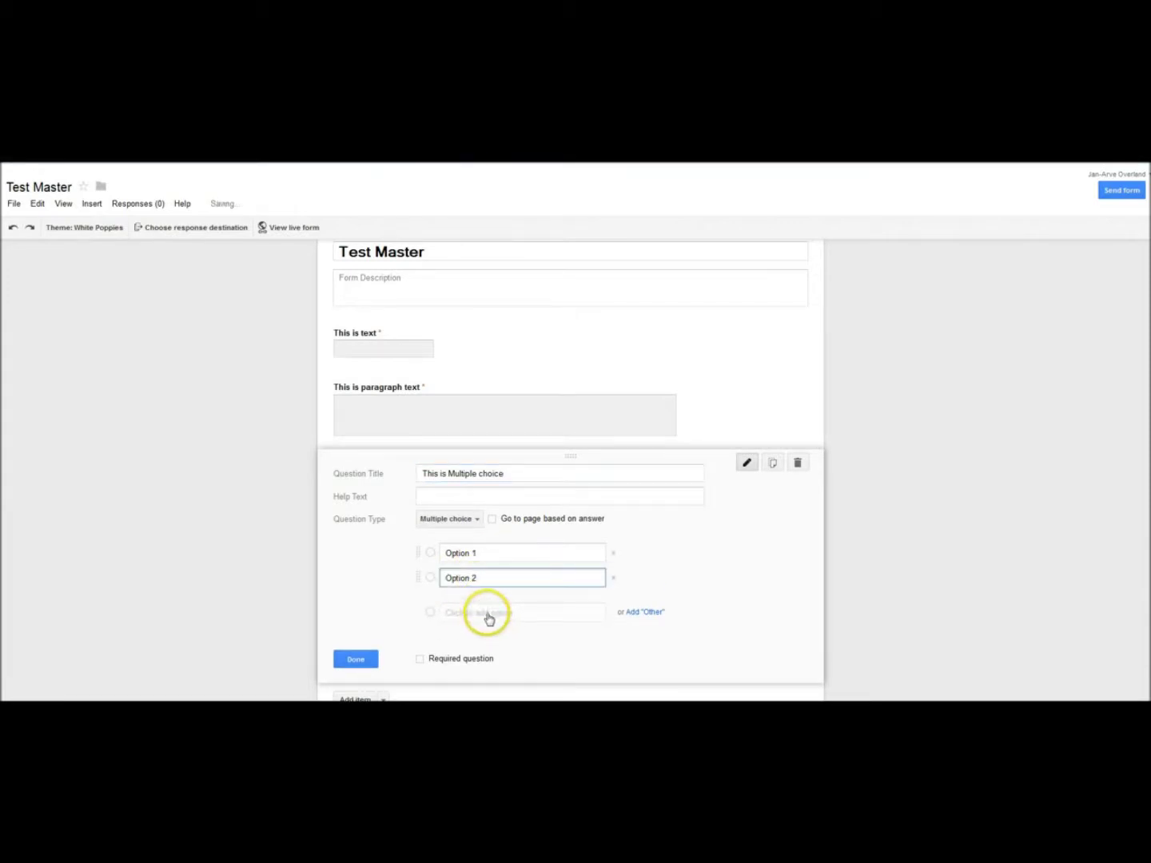
left_click(488, 614)
scroll(416, 611, "down", 1)
left_click(358, 660)
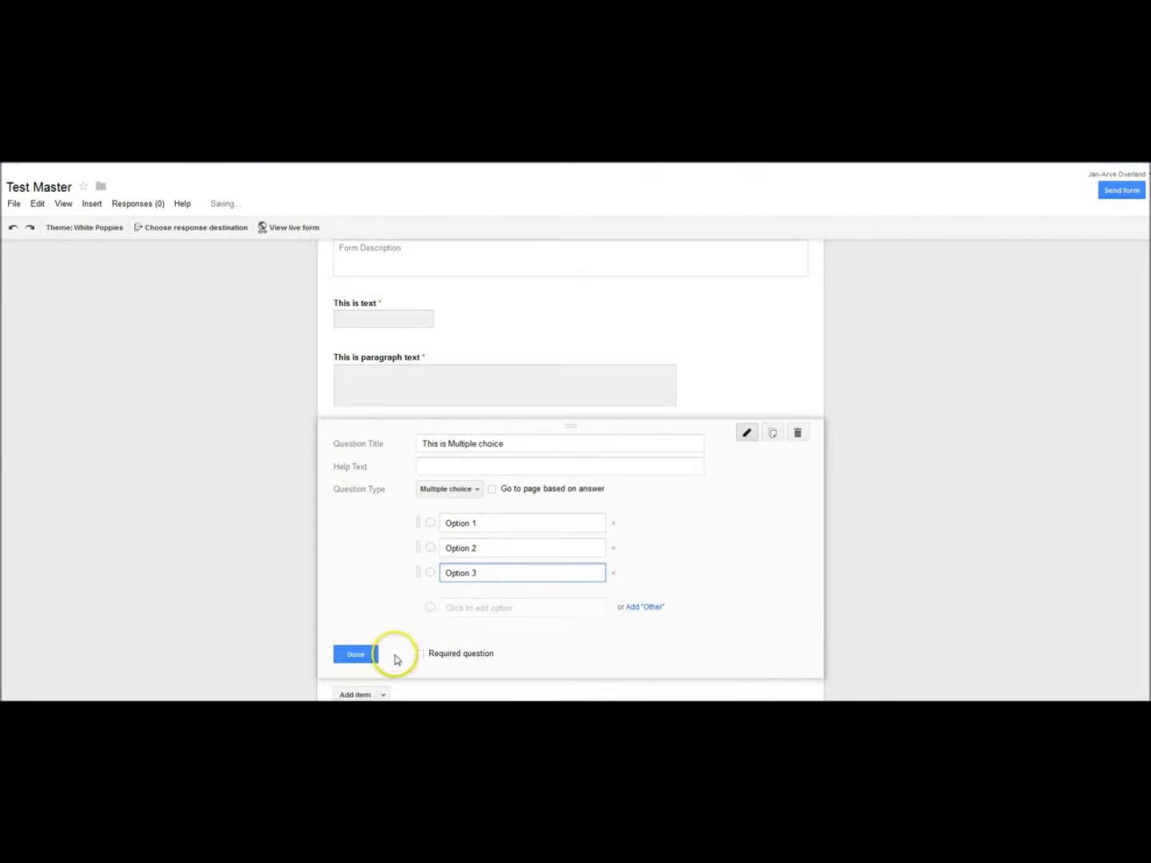
left_click(419, 657)
left_click(356, 655)
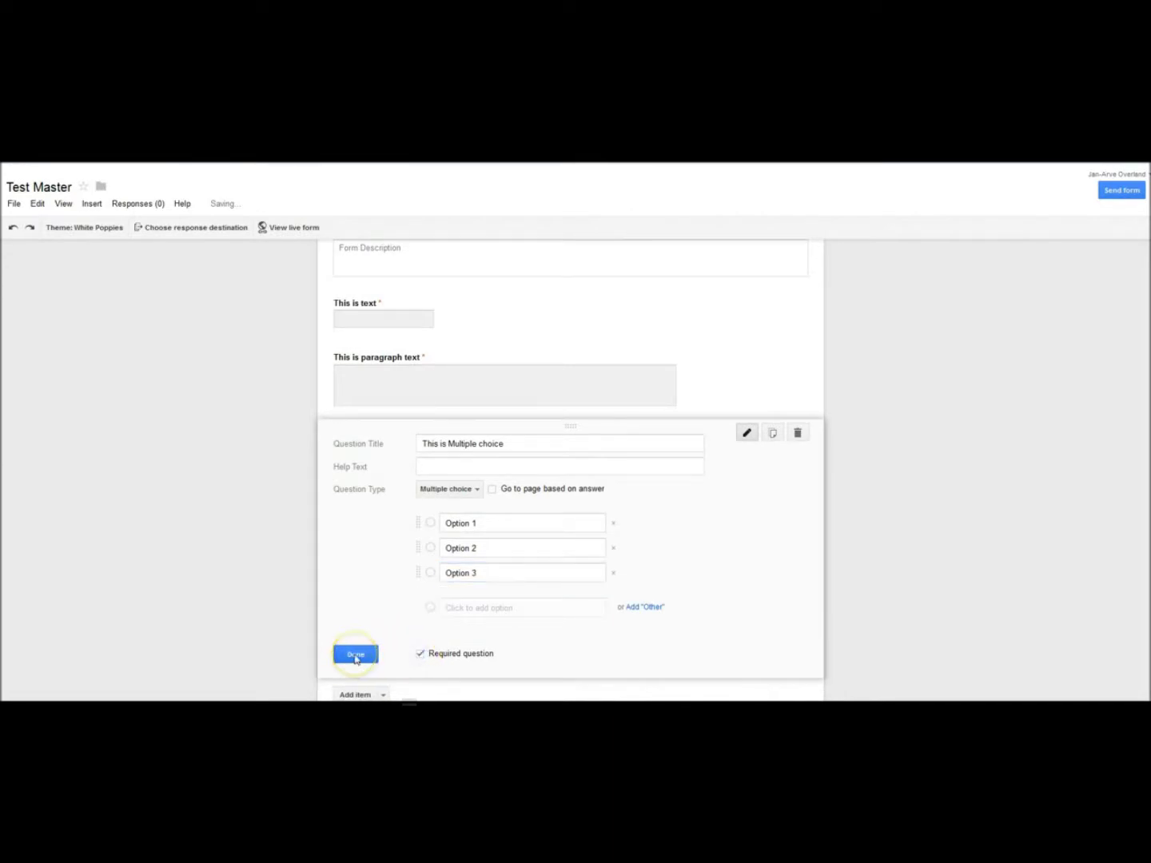
left_click(355, 657)
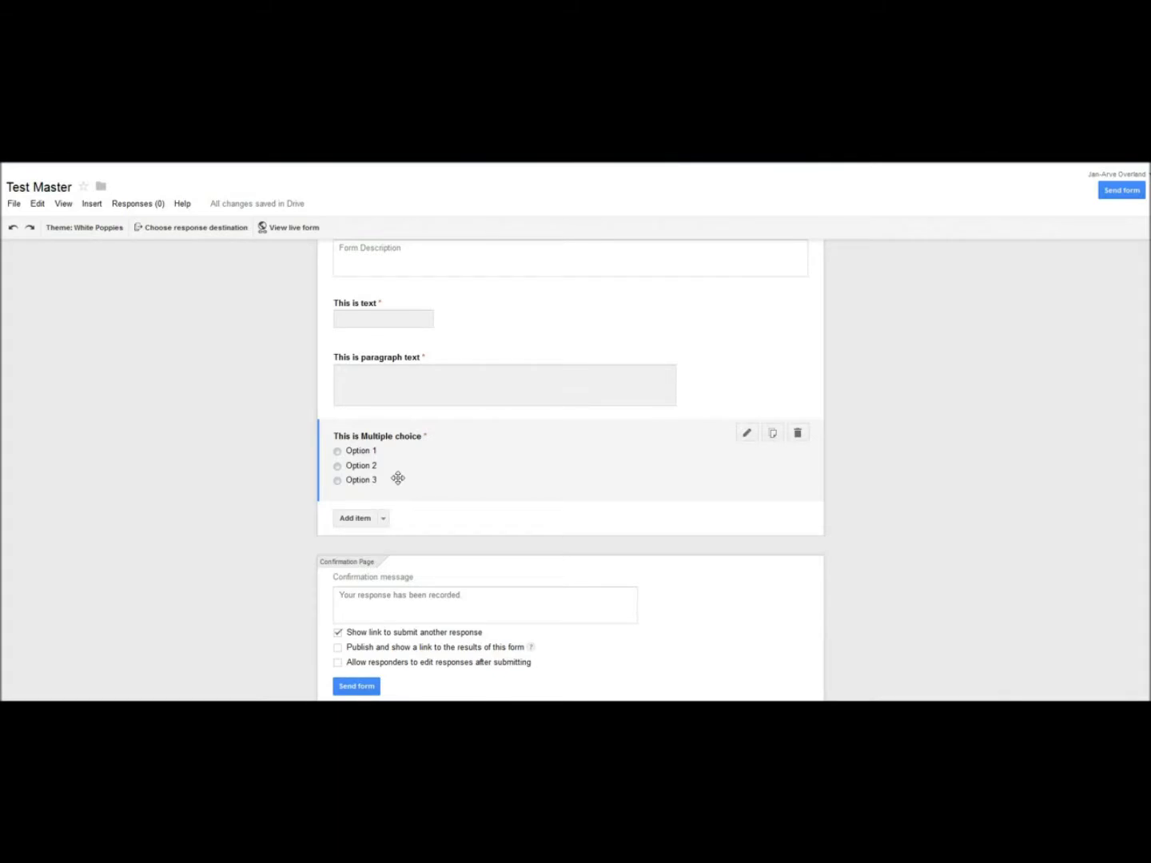
Step: Add a Tickboxes question 'This is checkboxes' with Options 1–3, marked required
left_click(383, 519)
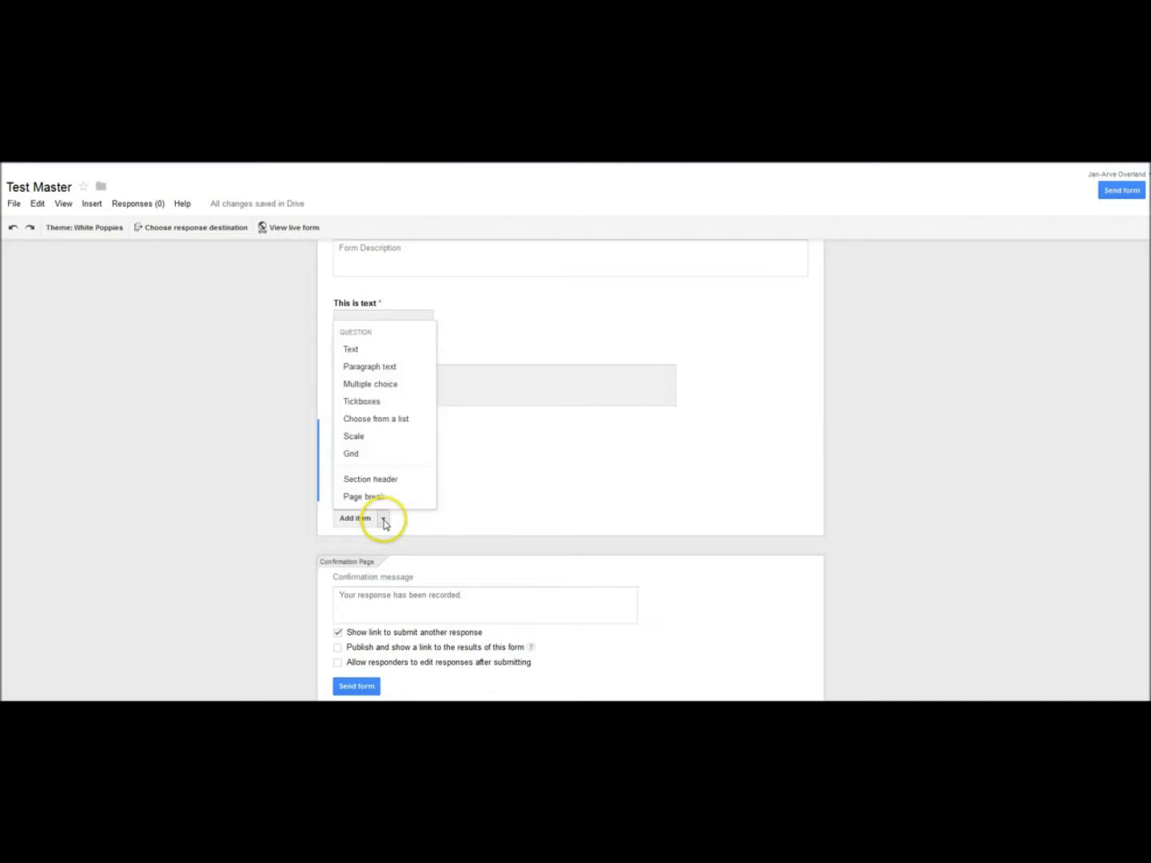
left_click(356, 401)
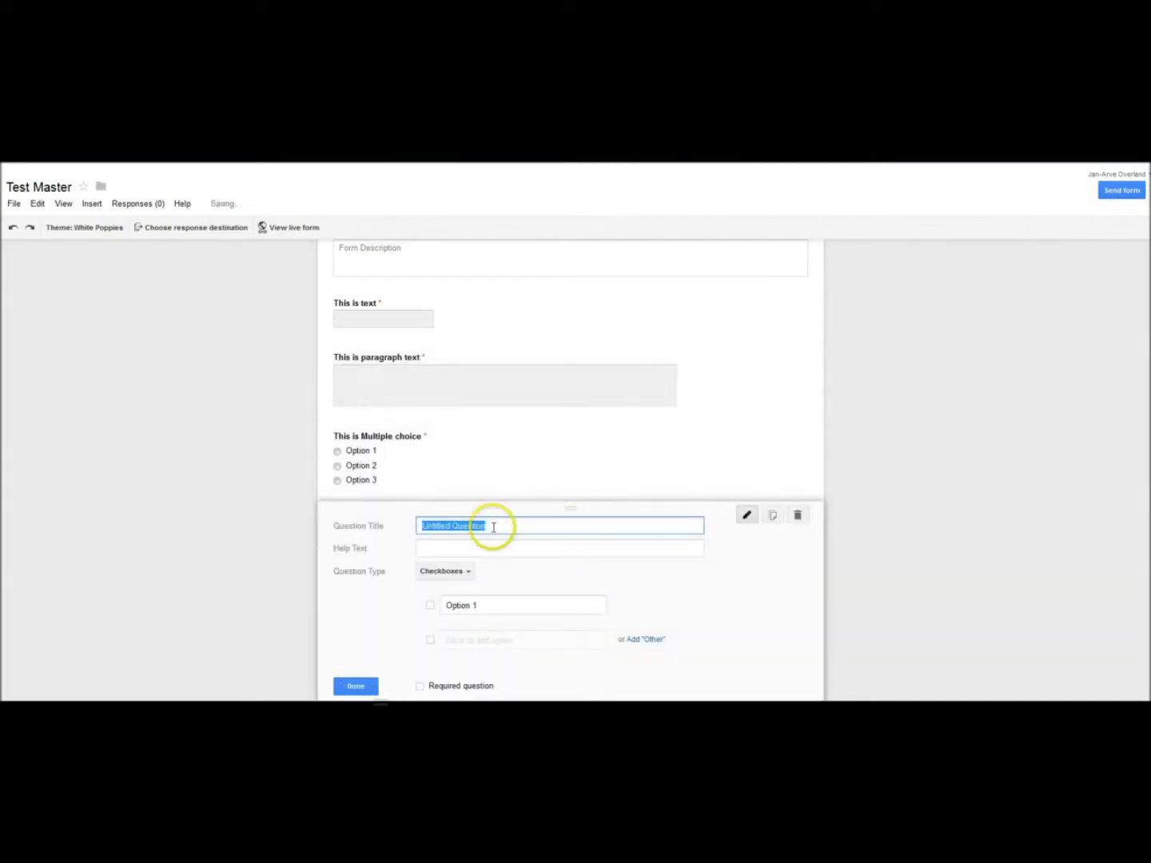
type("This i")
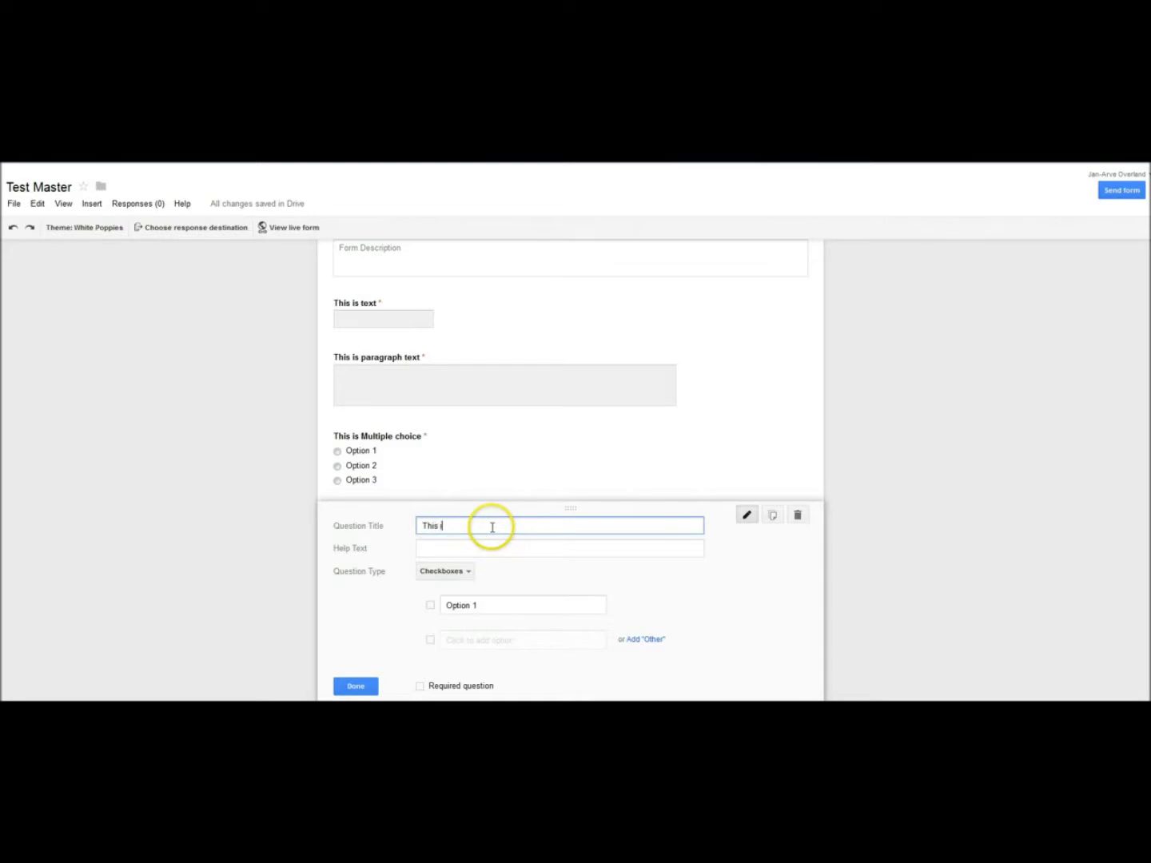
type("s checkbox")
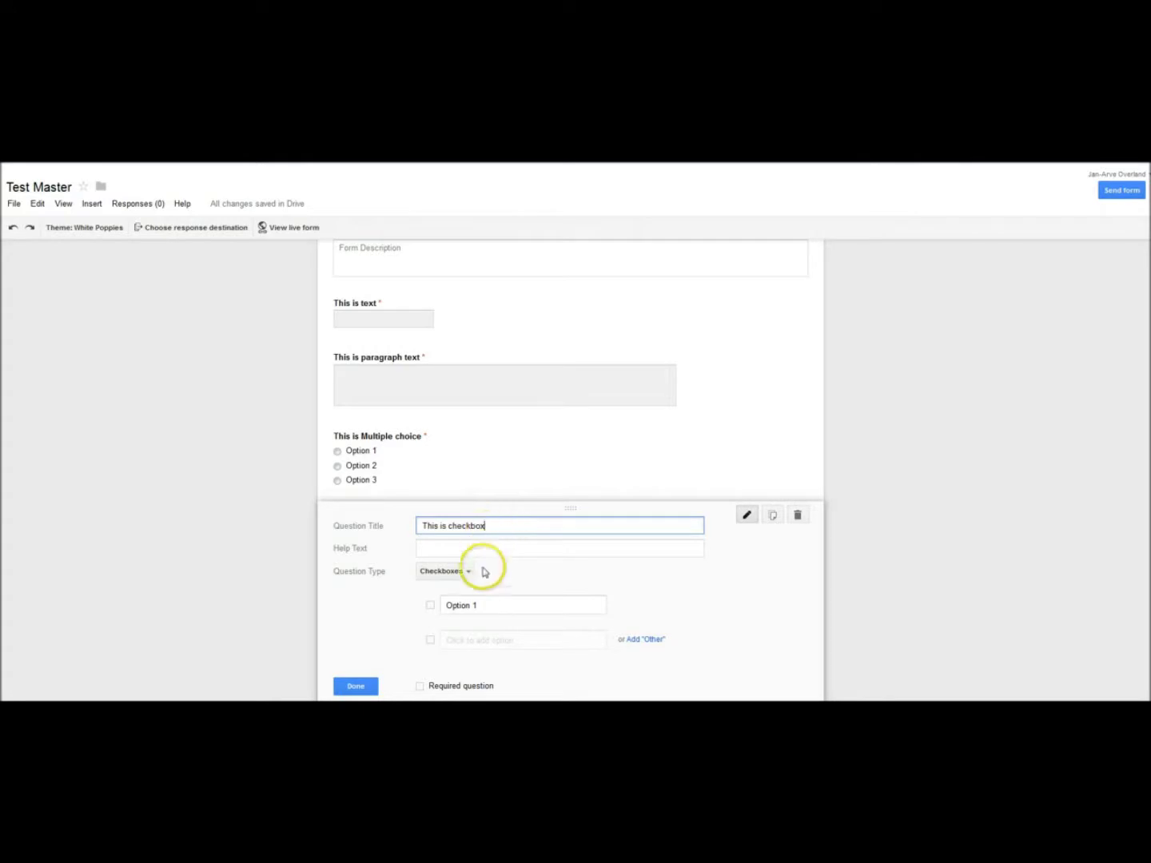
type("e")
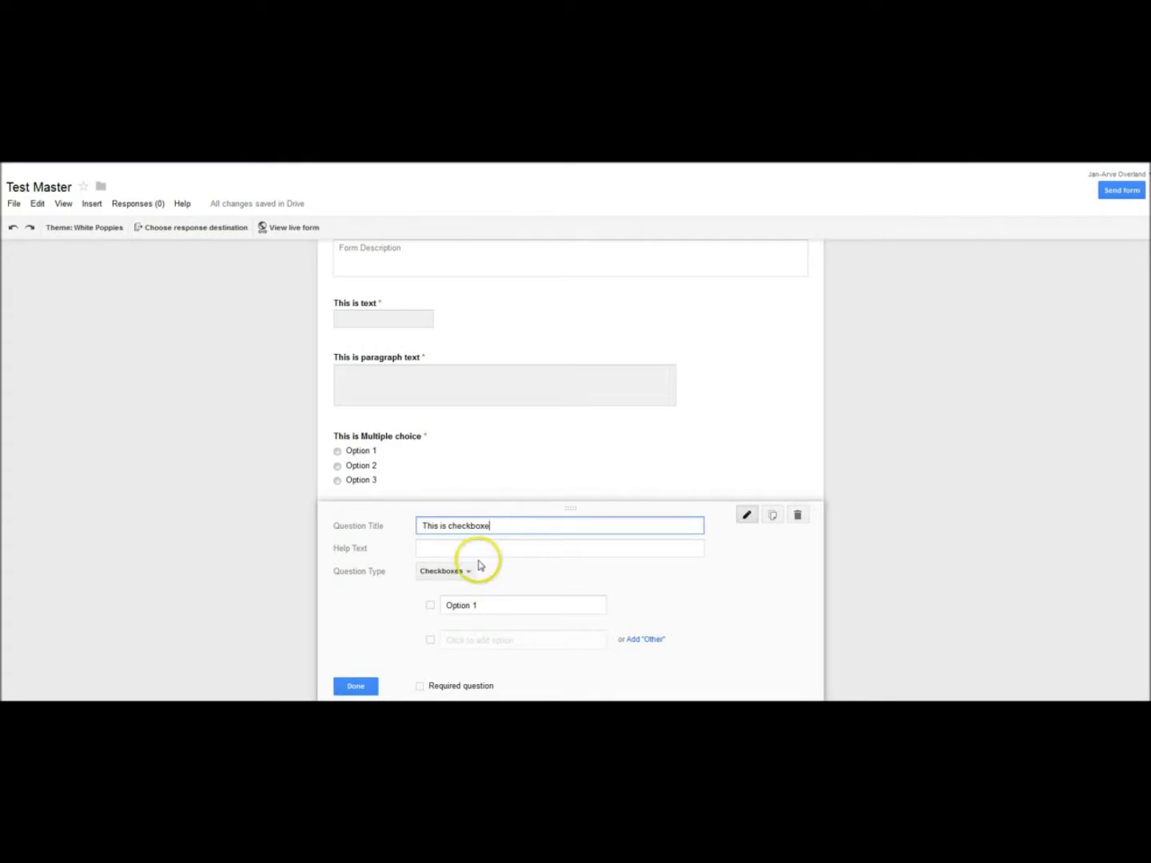
type("s")
left_click(470, 640)
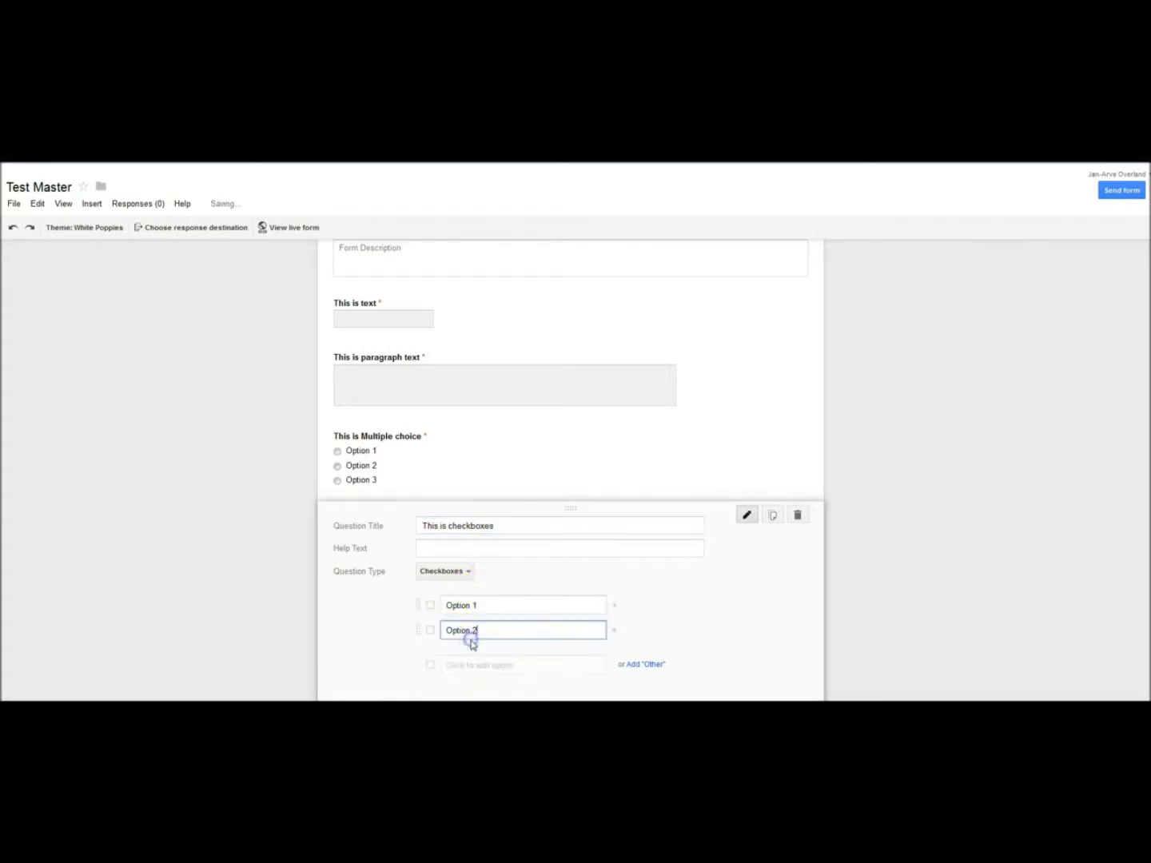
left_click(478, 665)
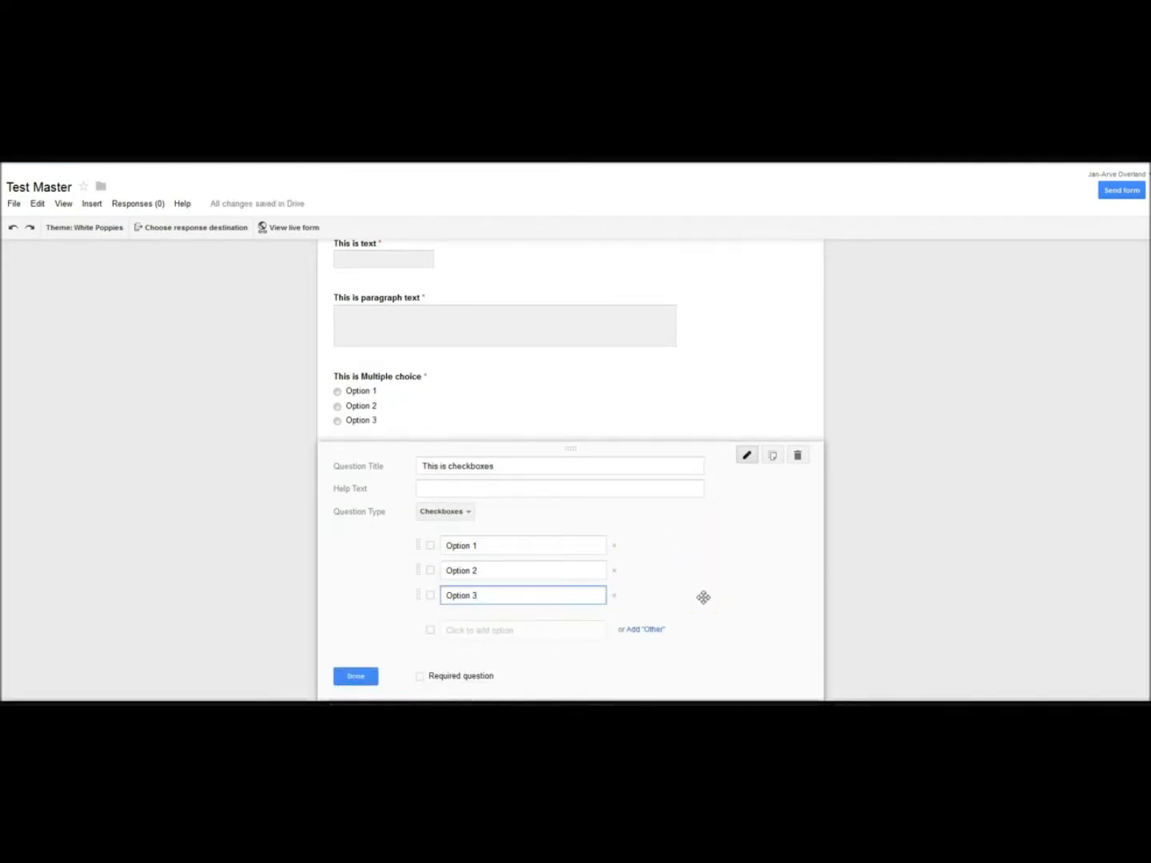
left_click(420, 677)
left_click(356, 677)
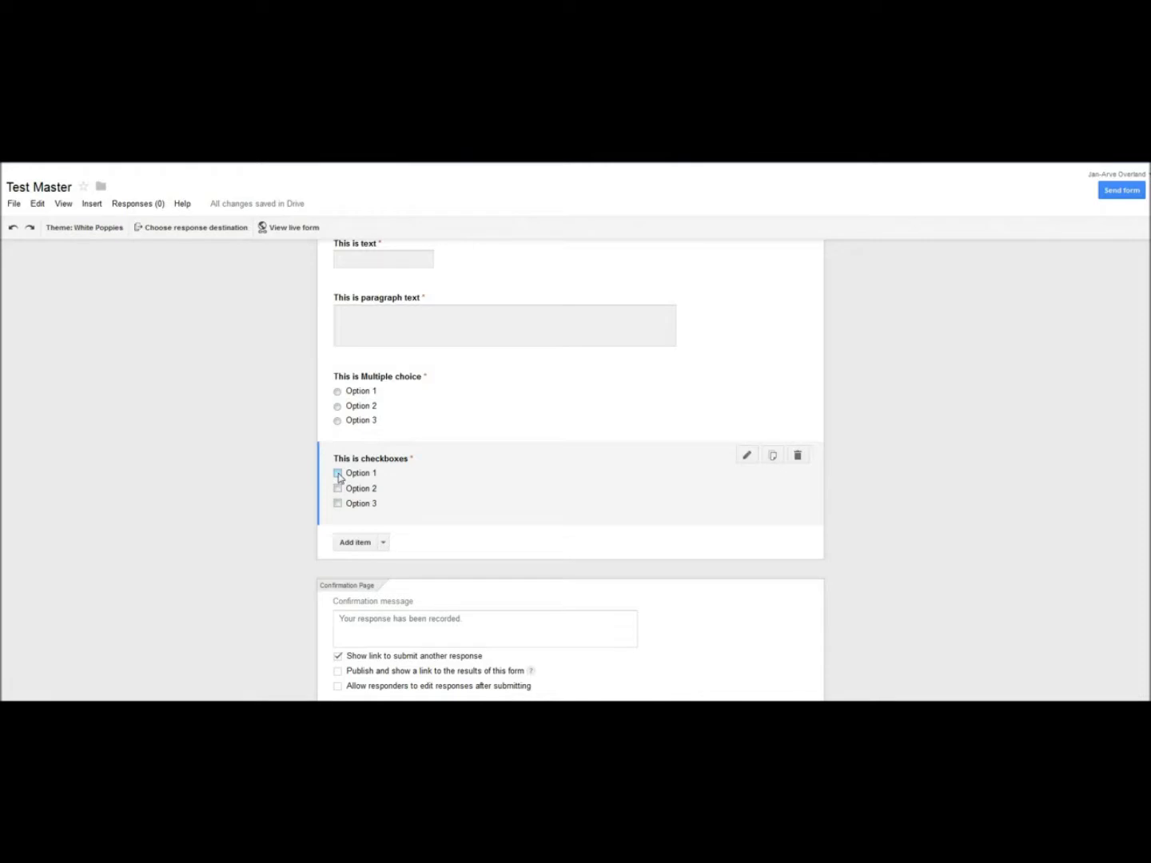
Step: Add a Choose from a list question 'This is choose from a list' with Options 1–3, required
left_click(338, 473)
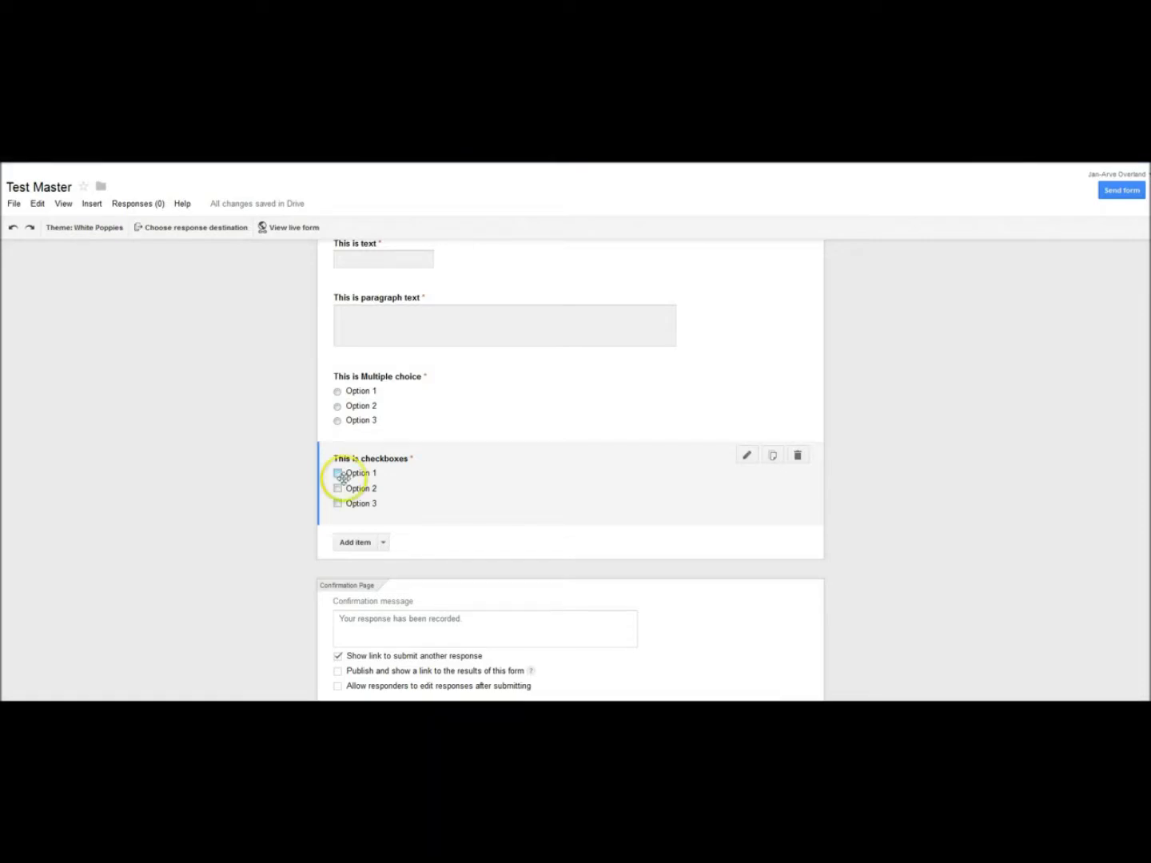
left_click(384, 543)
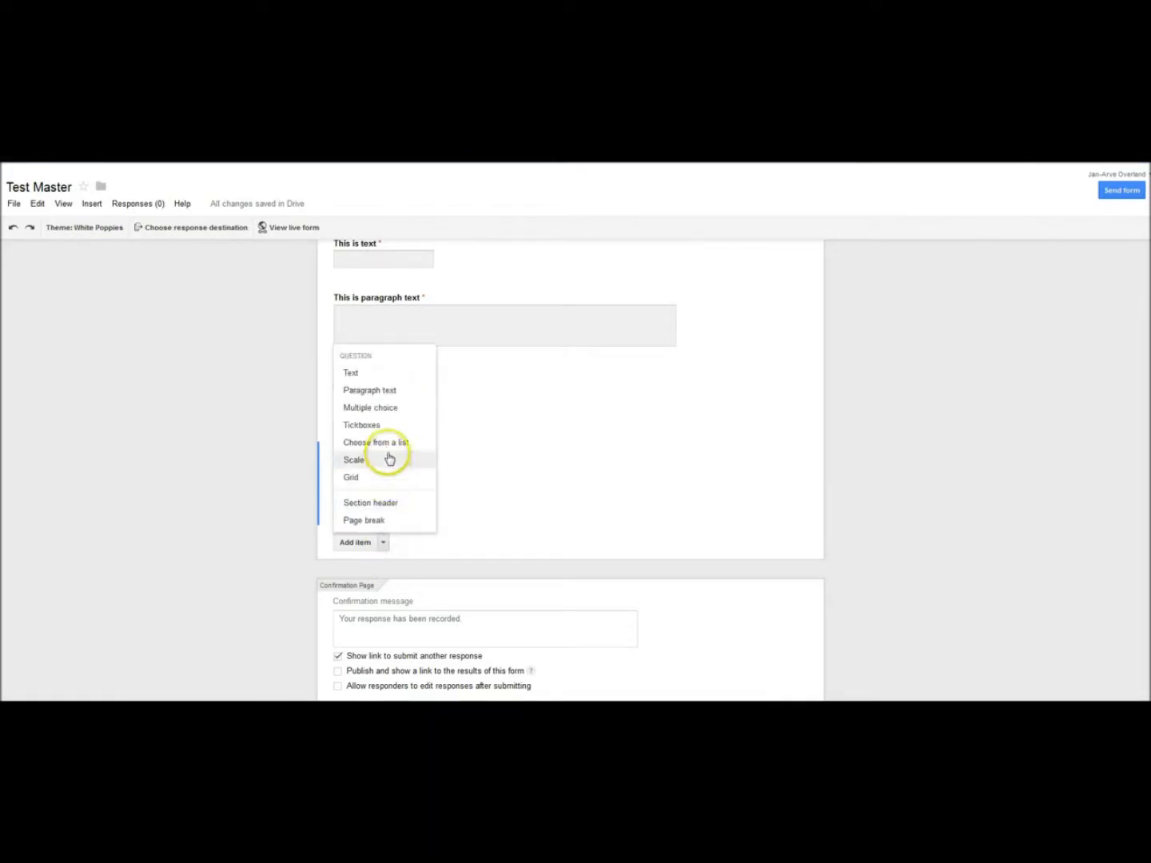
left_click(385, 446)
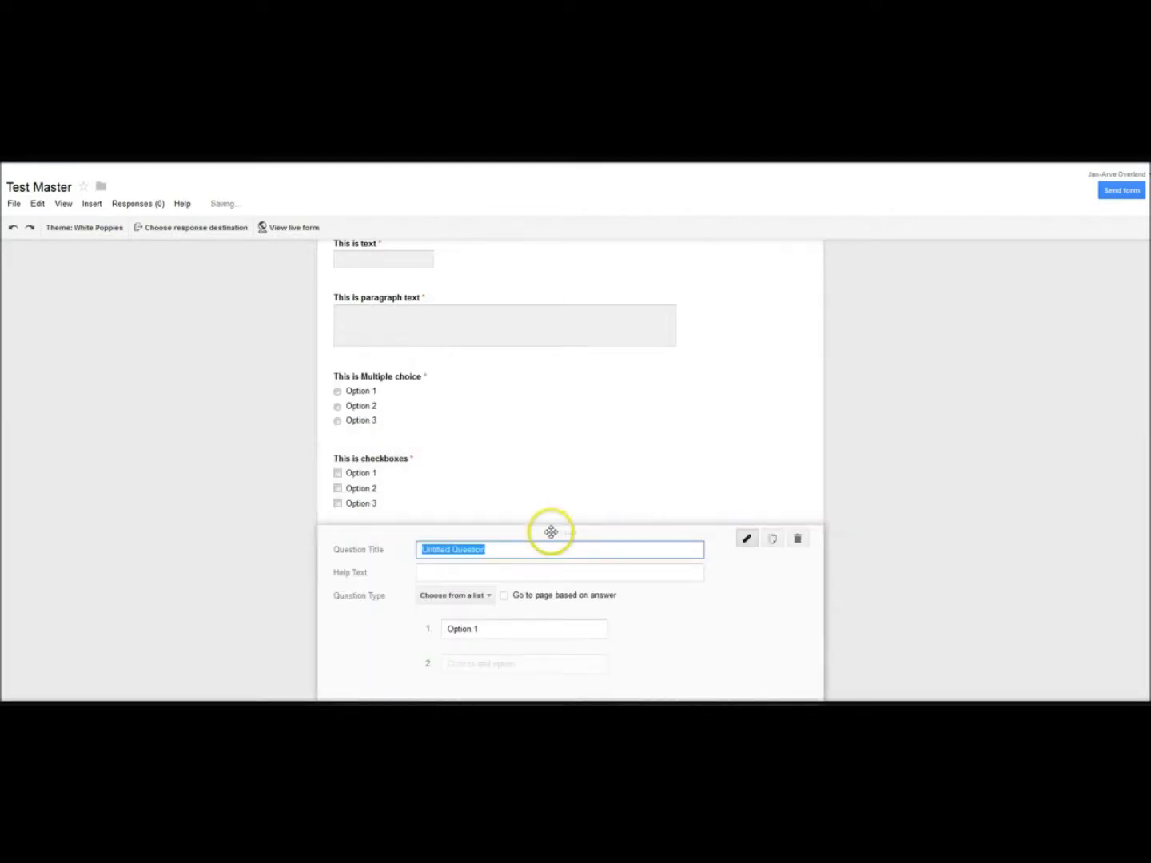
type("This ")
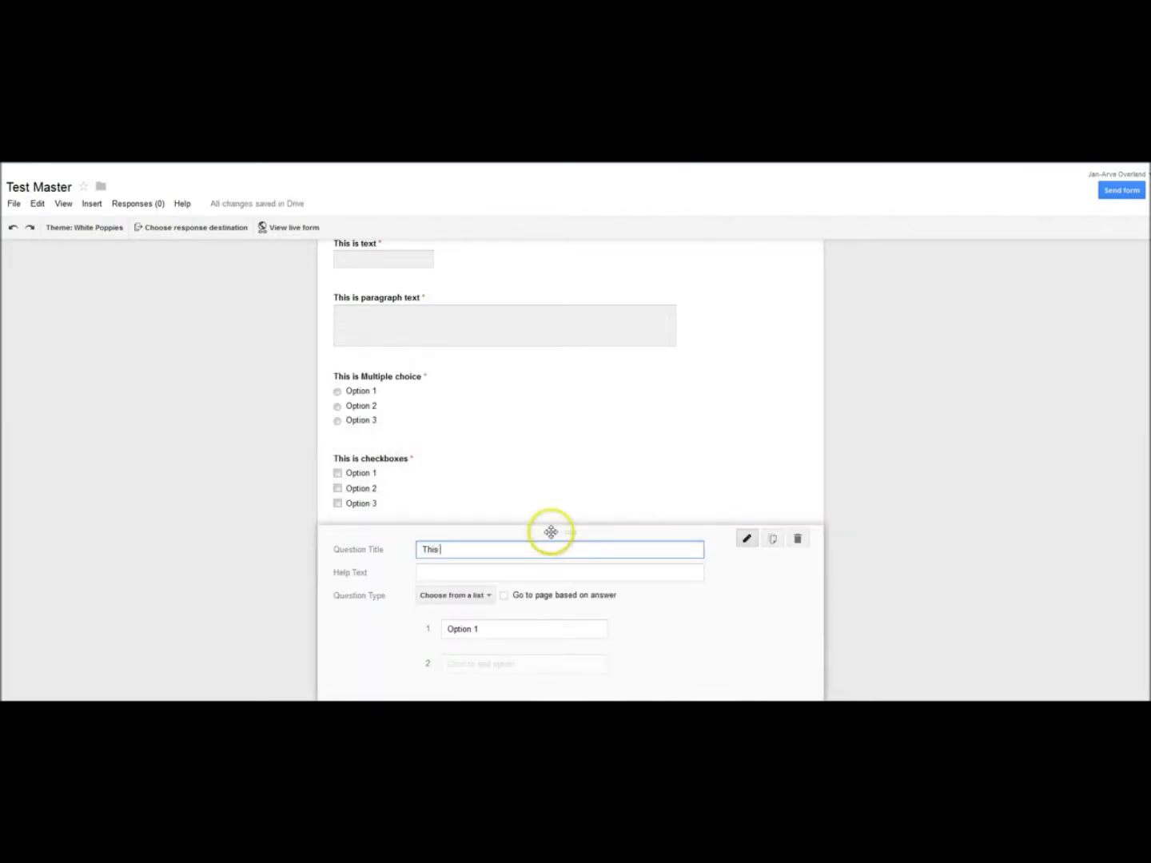
type("is choose from a list")
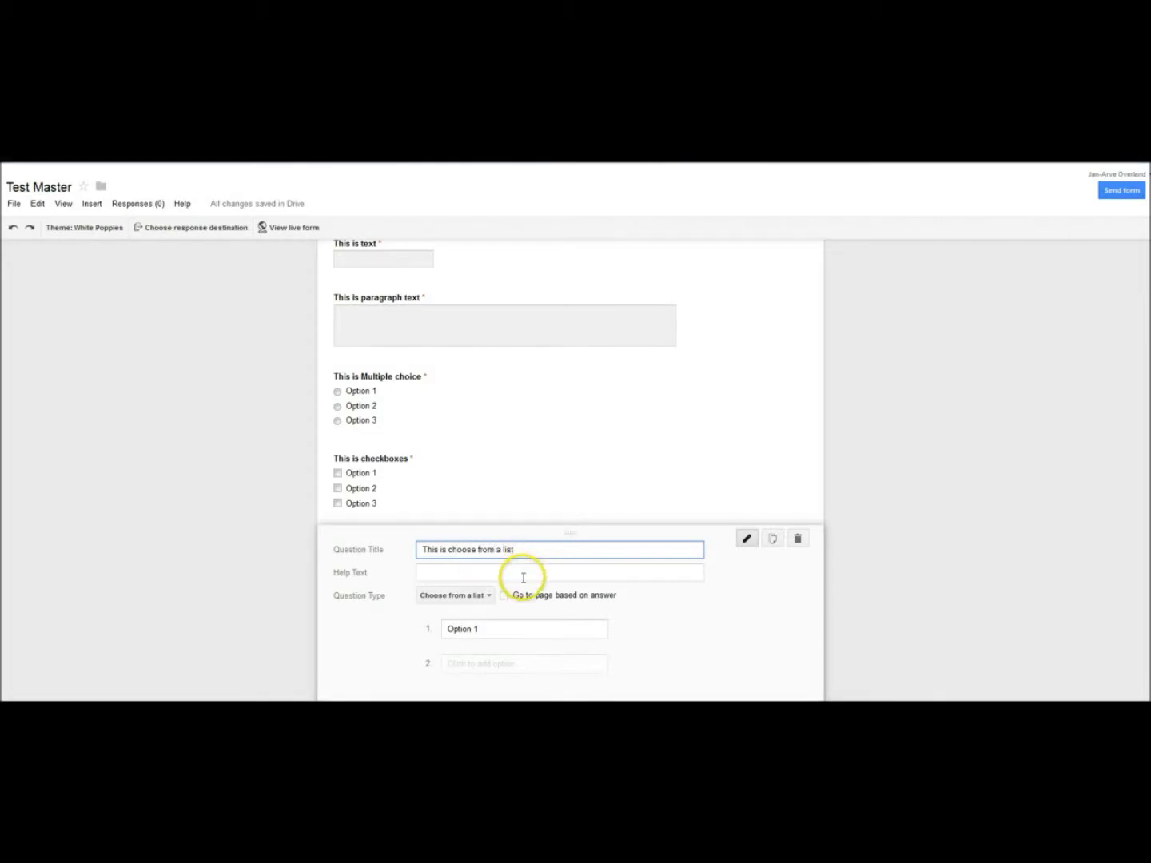
scroll(509, 605, "down", 1)
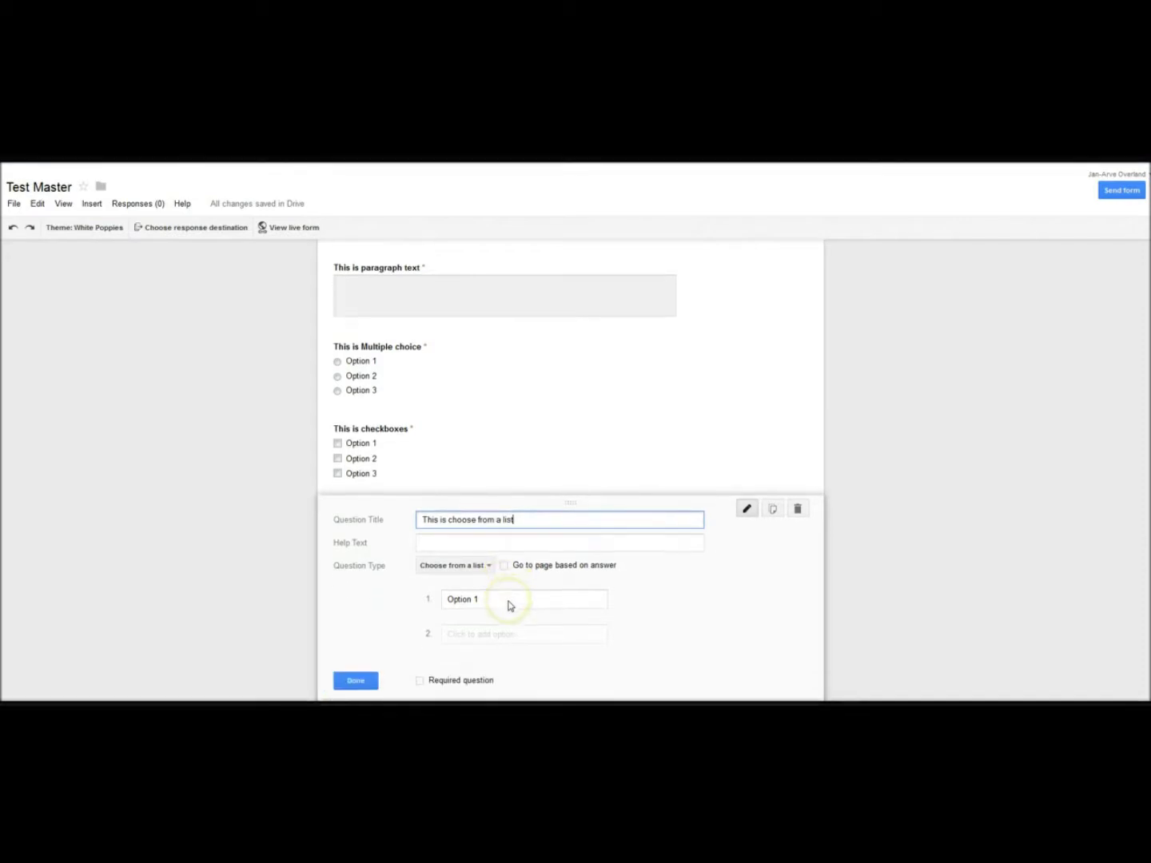
scroll(506, 601, "down", 1)
left_click(506, 602)
left_click(497, 632)
scroll(494, 625, "down", 2)
left_click(420, 641)
left_click(356, 641)
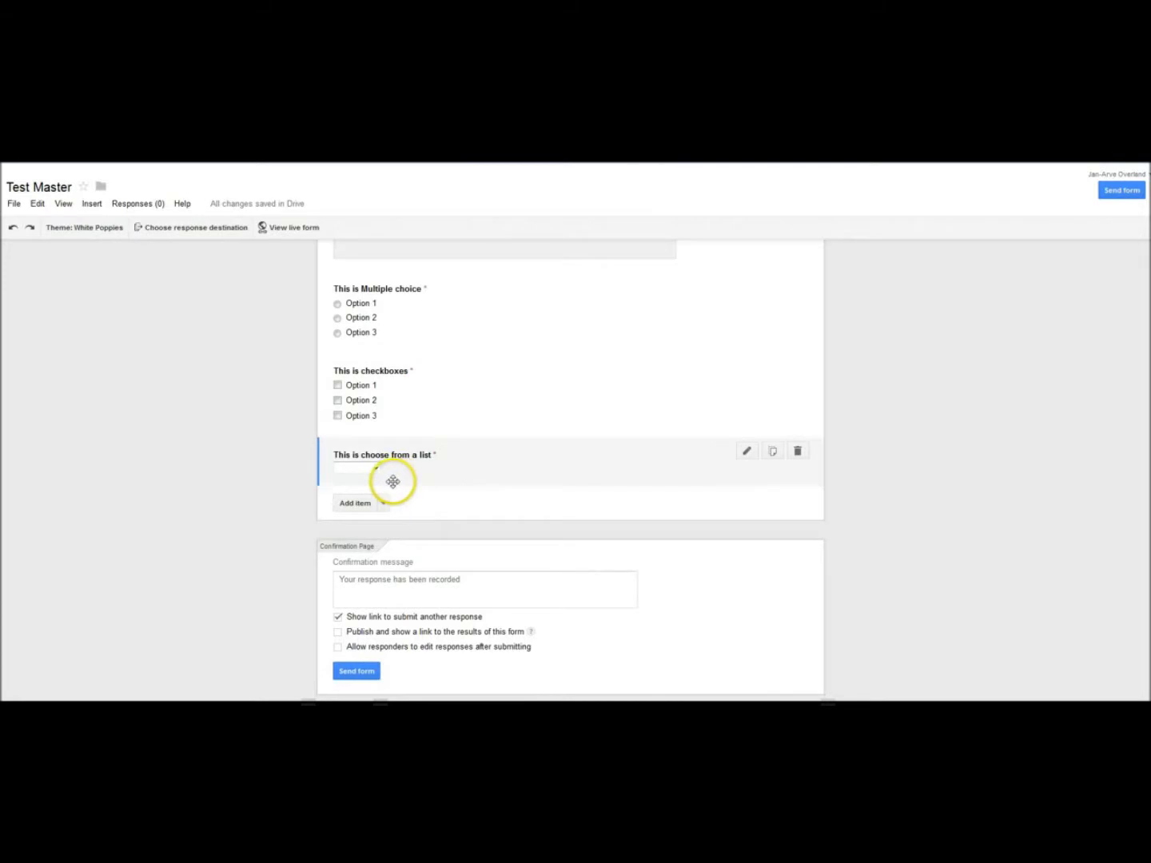
Step: Try the list question's dropdown in preview, then reopen and close its editor
left_click(376, 470)
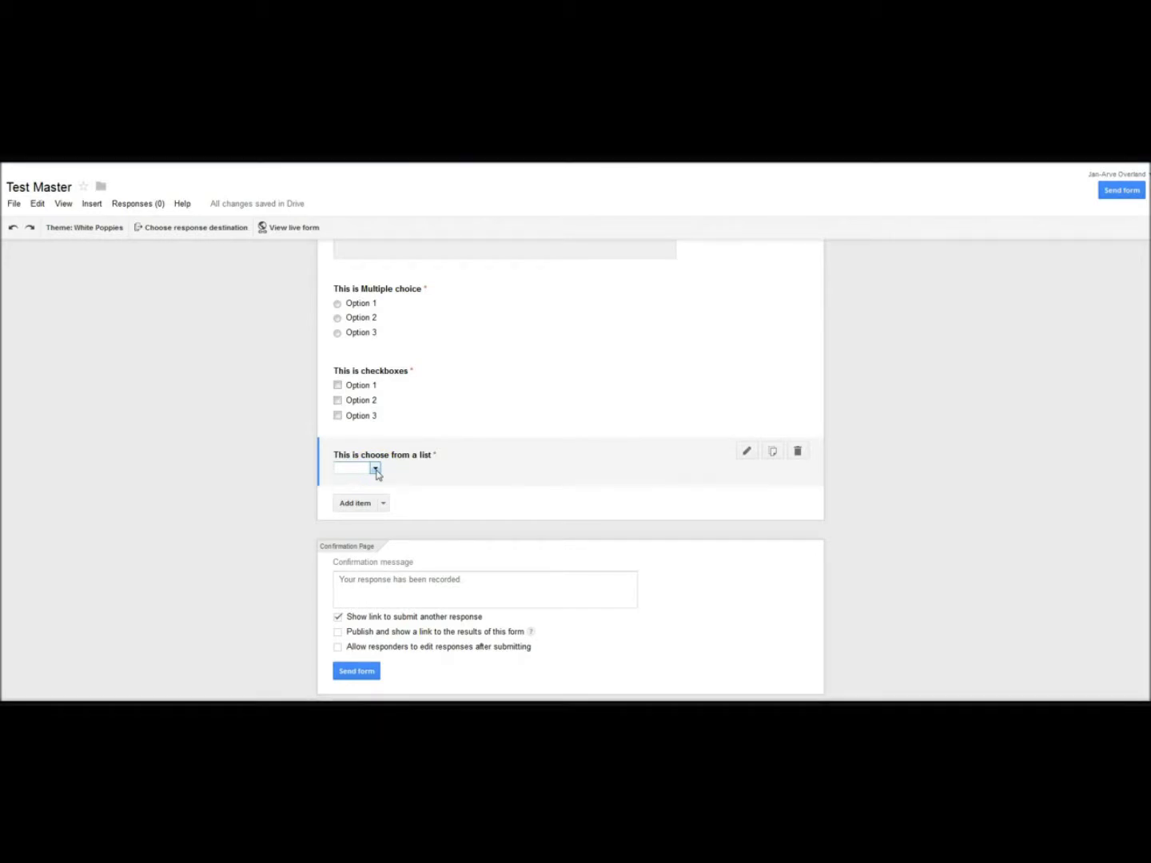
left_click(375, 470)
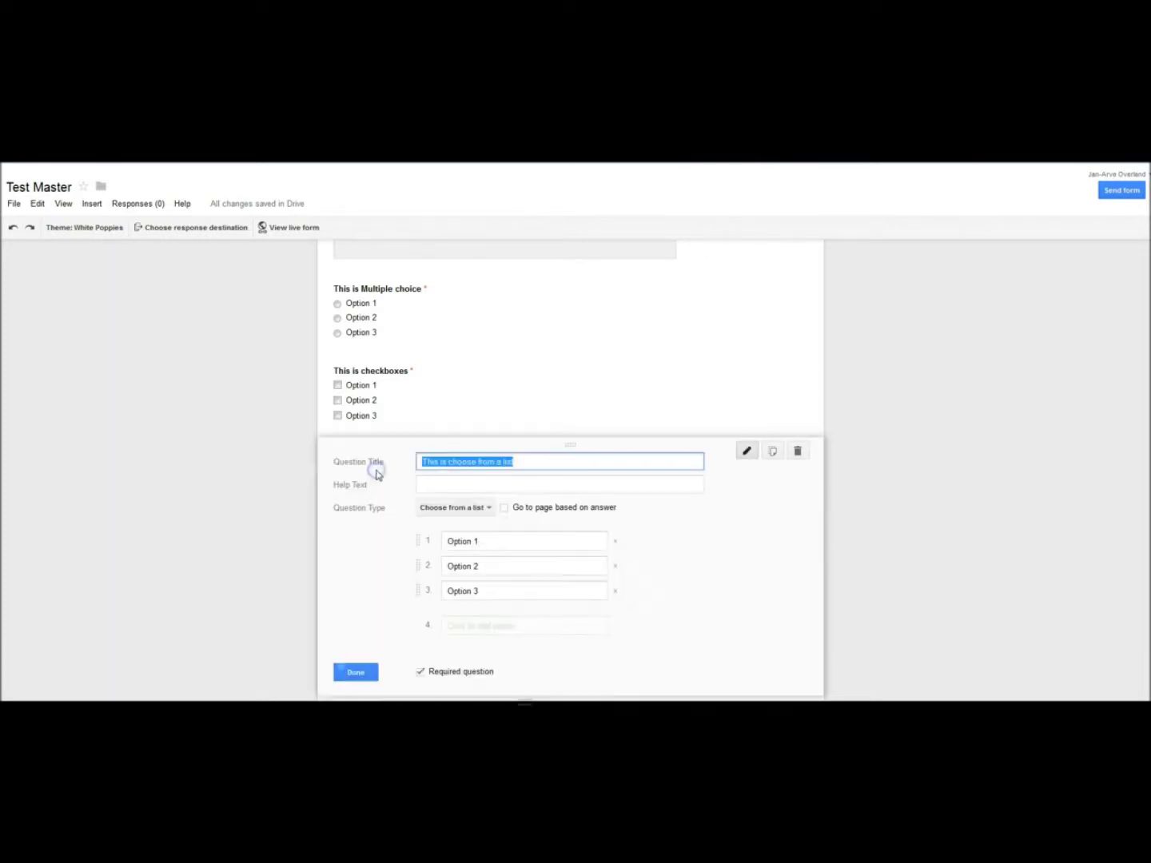
left_click(353, 631)
left_click(357, 672)
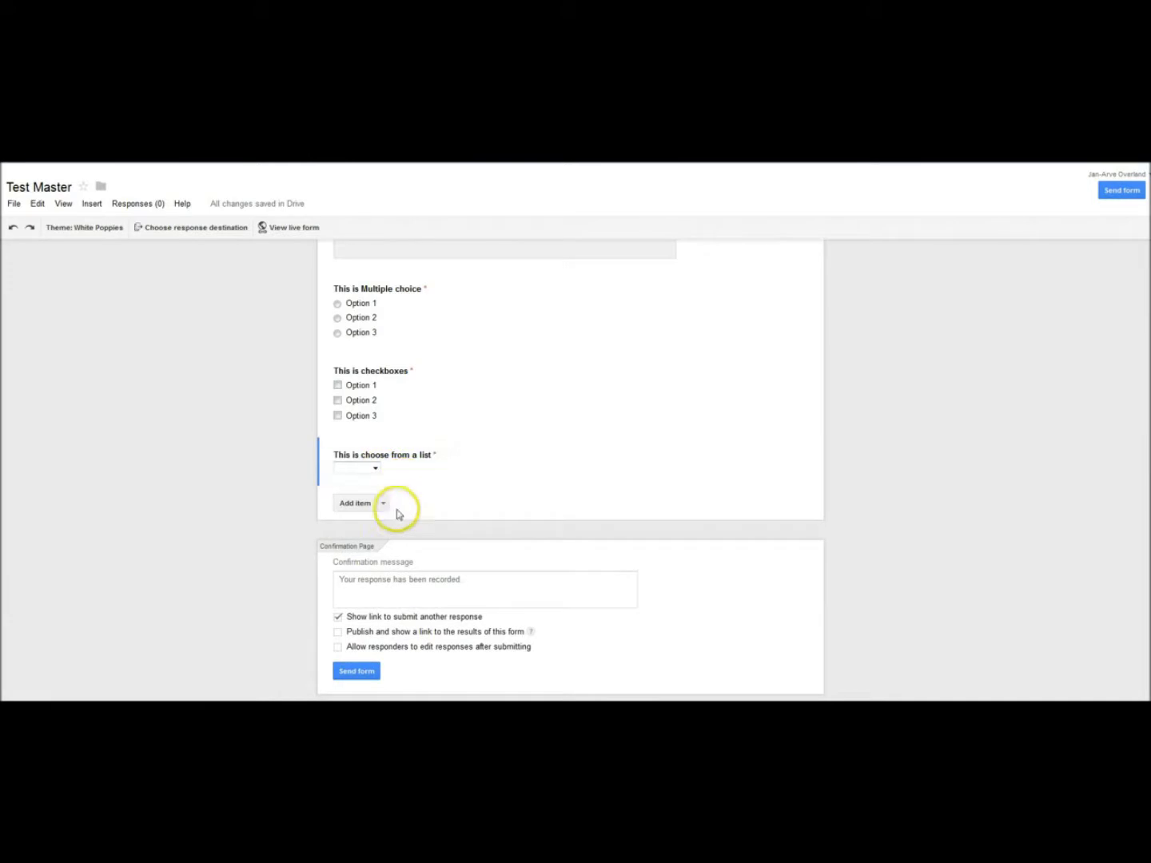
left_click(383, 504)
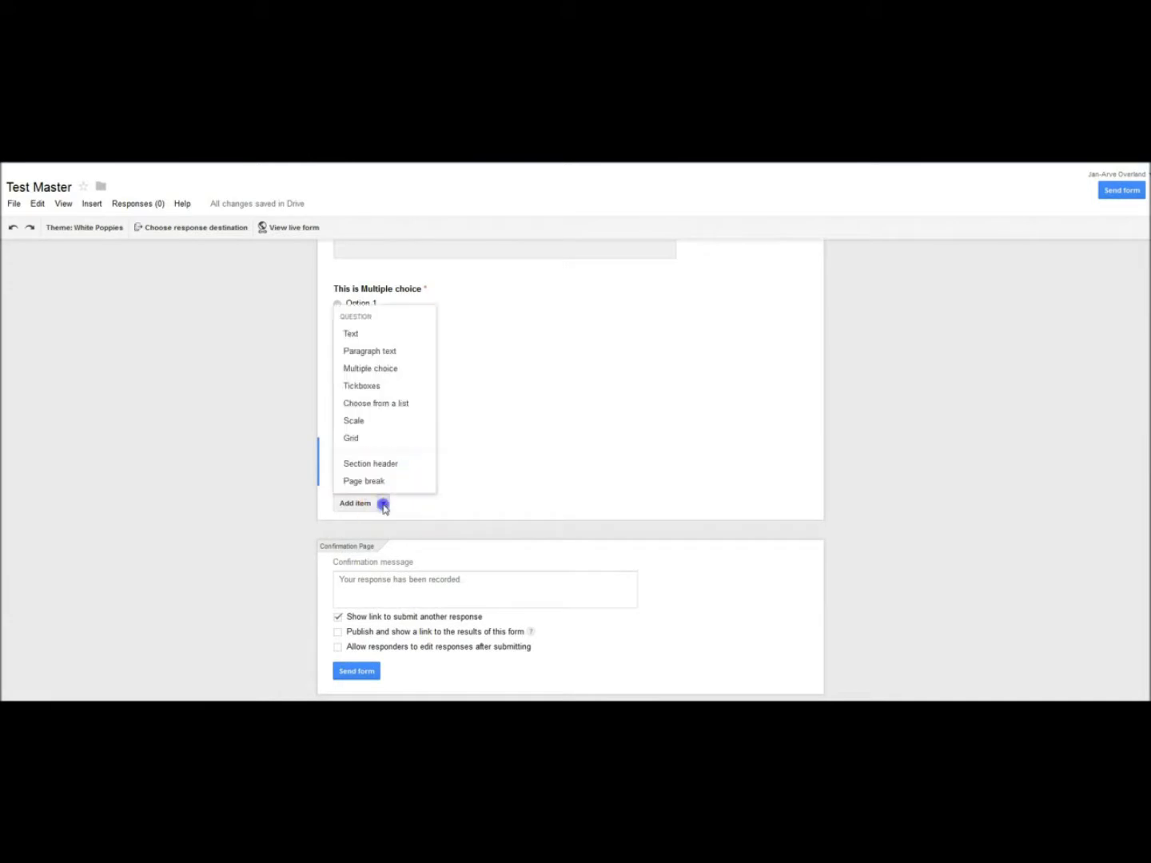
Step: Add a Scale question 'This i scale' rated 1 to 6, marked required
left_click(384, 422)
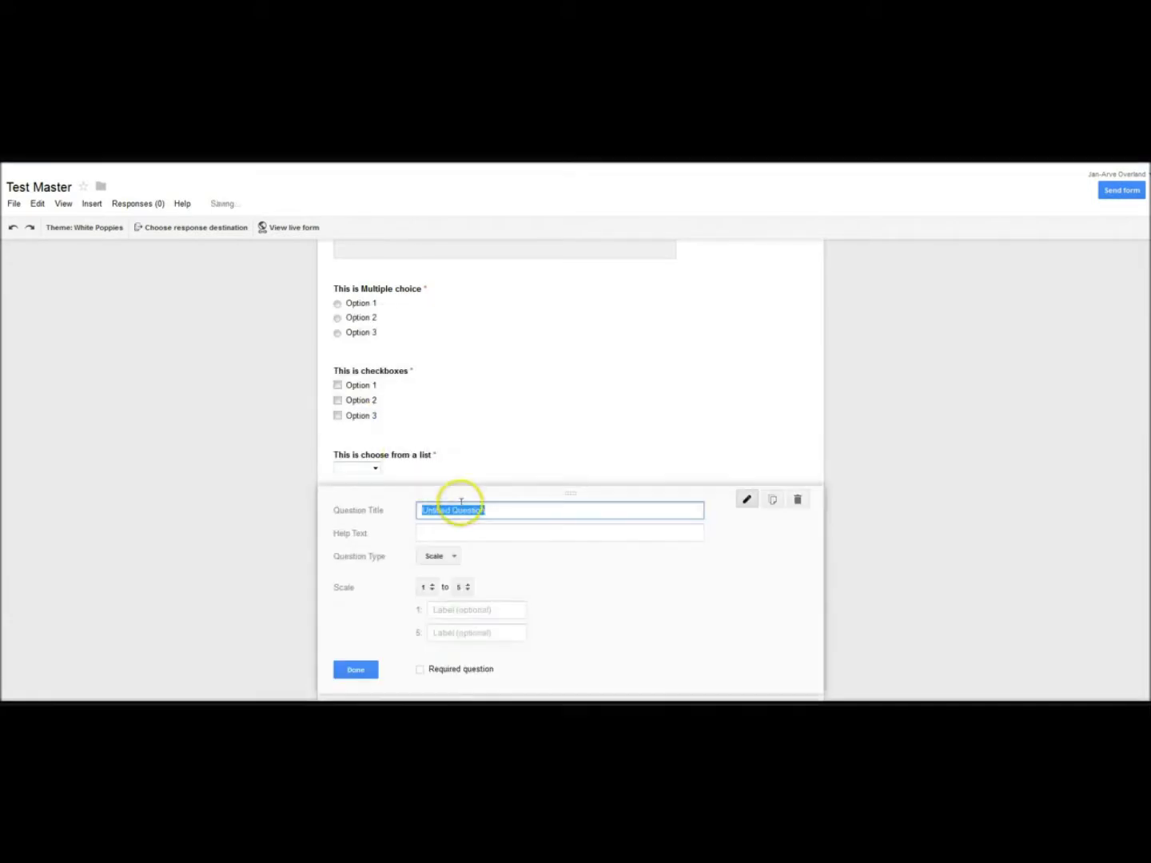
type("This i")
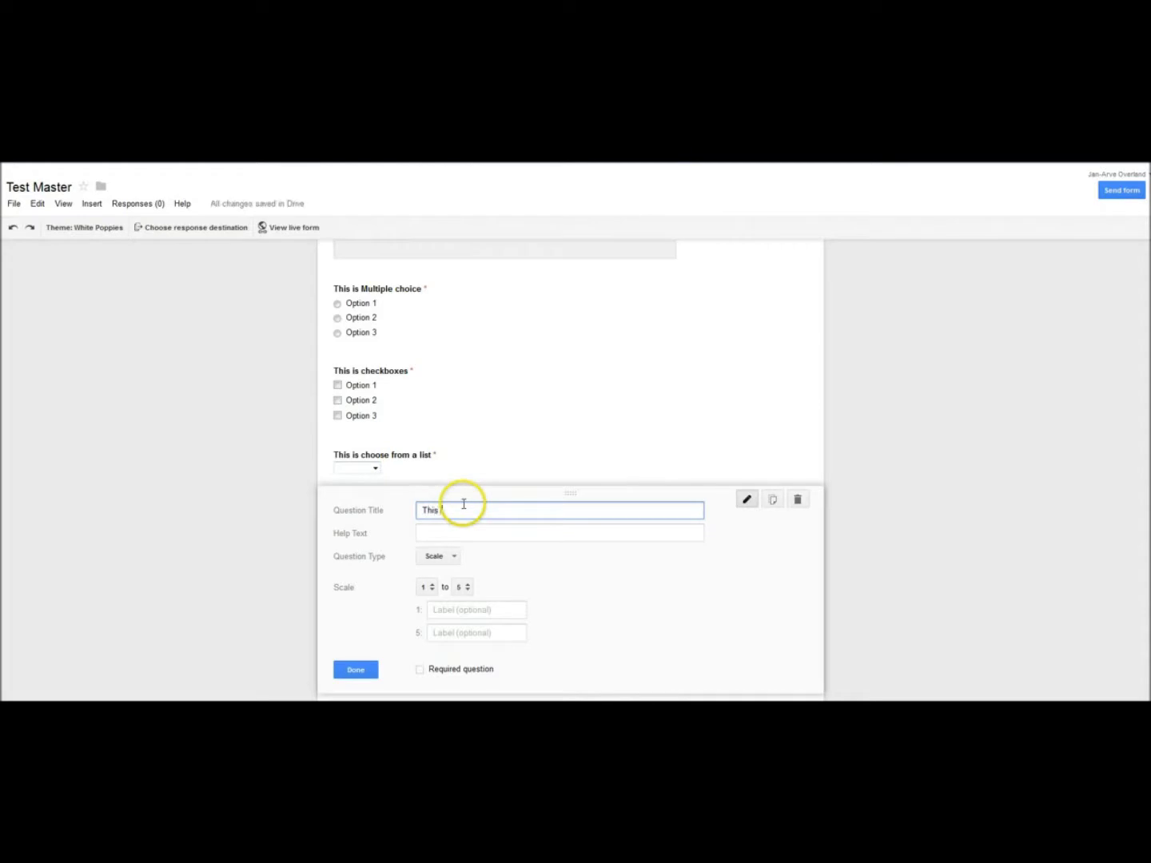
type("s scale")
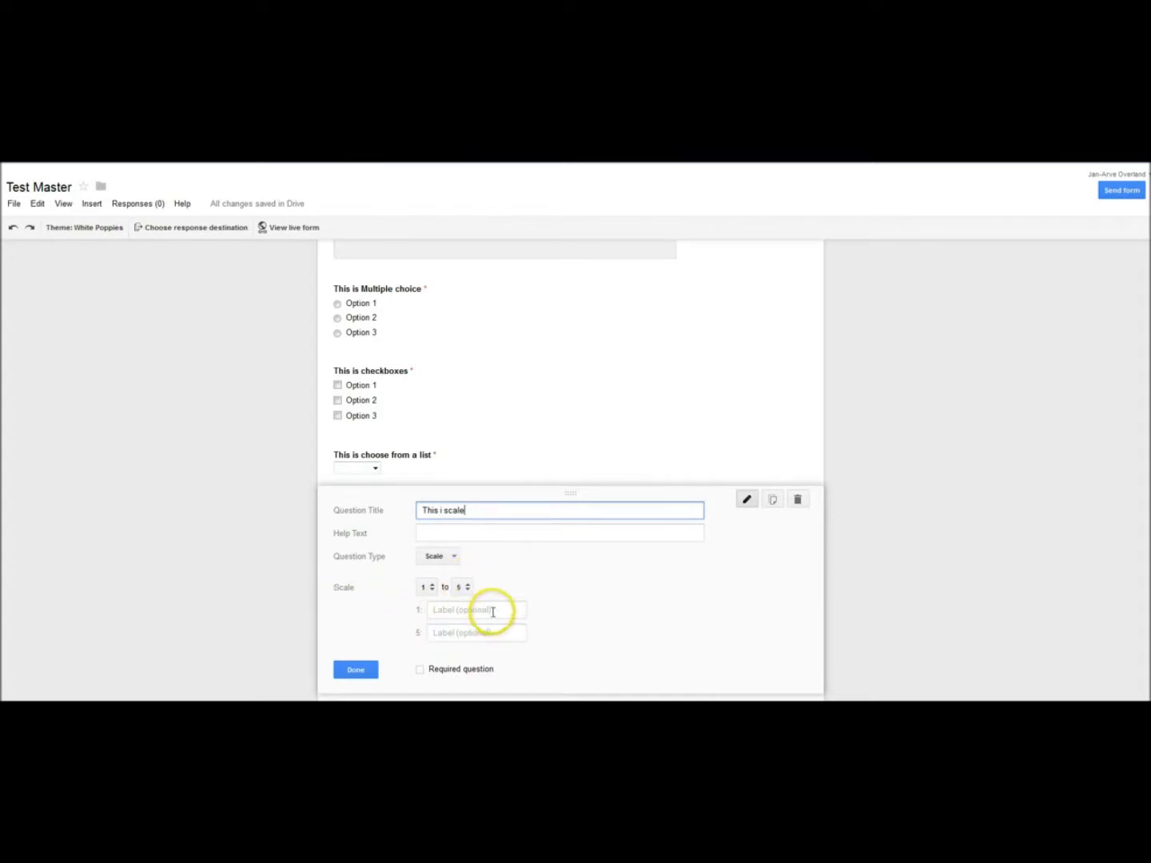
left_click(468, 587)
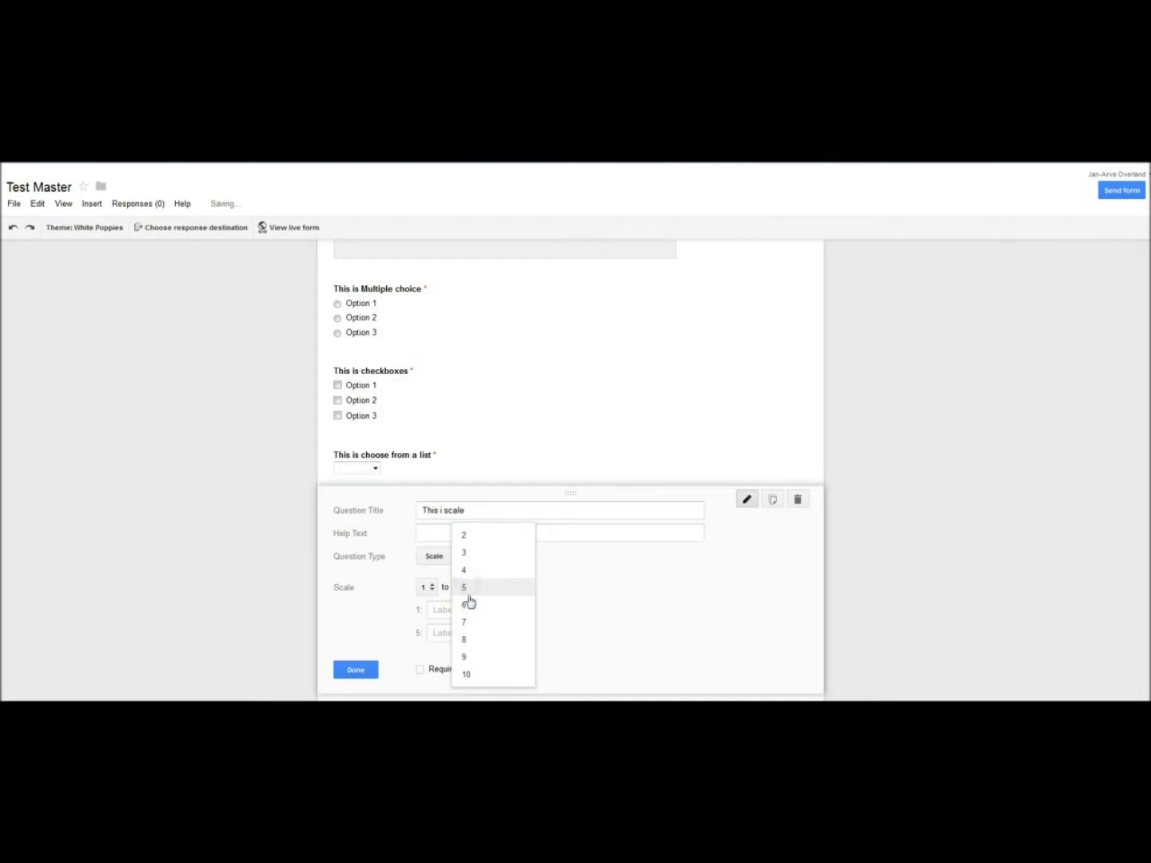
left_click(471, 605)
left_click(370, 634)
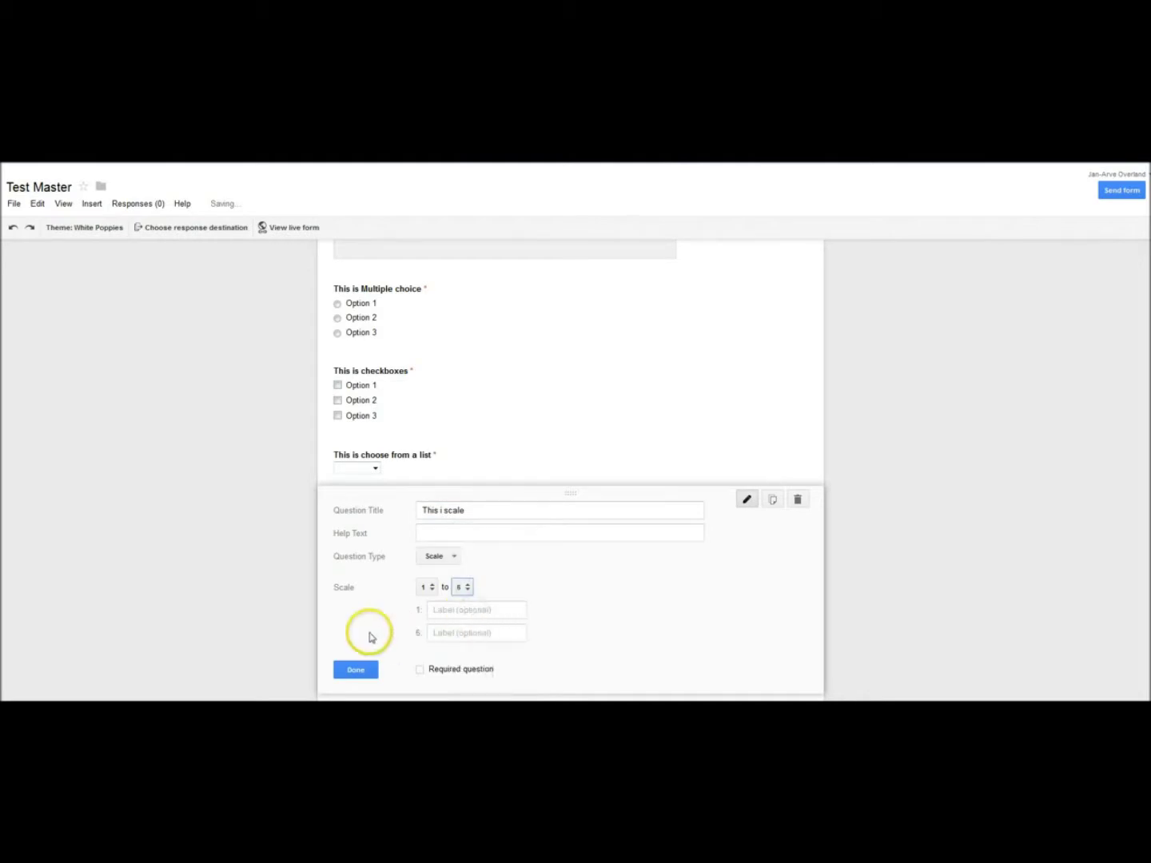
scroll(368, 637, "down", 1)
left_click(422, 610)
left_click(362, 611)
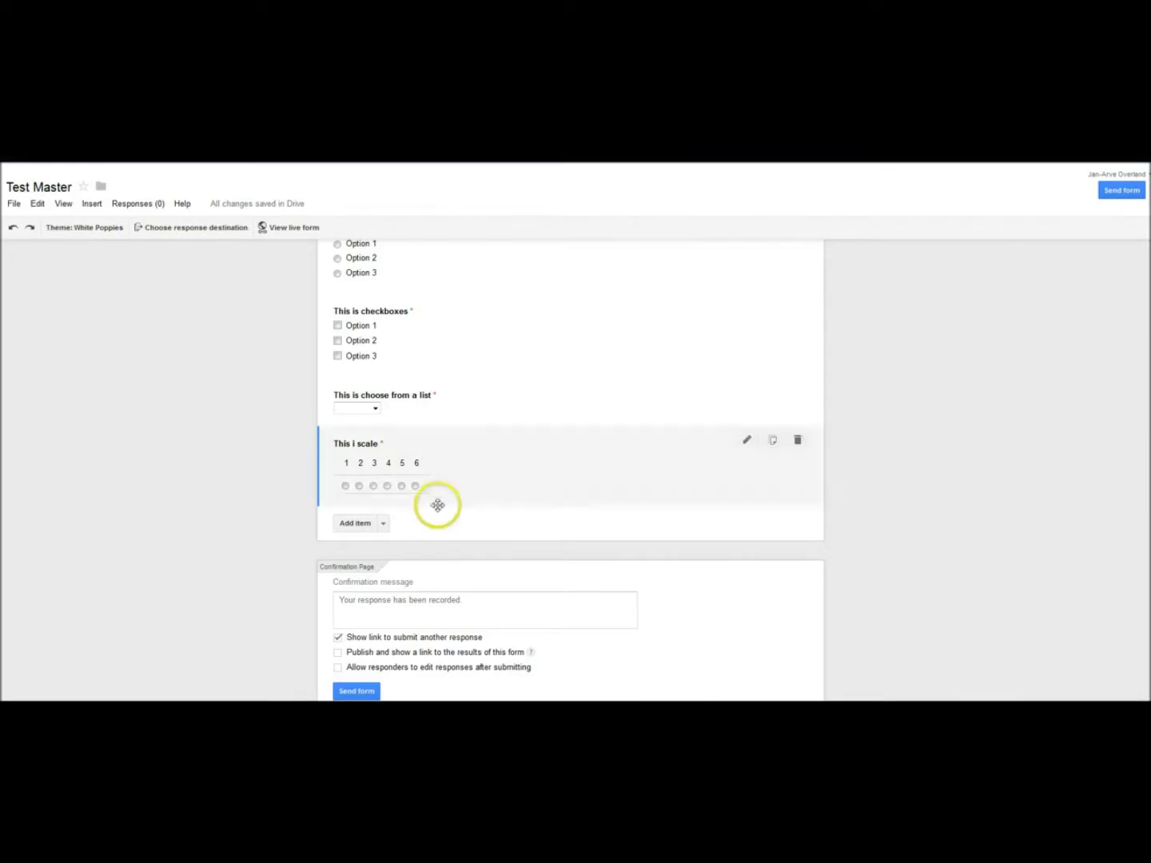
left_click(383, 524)
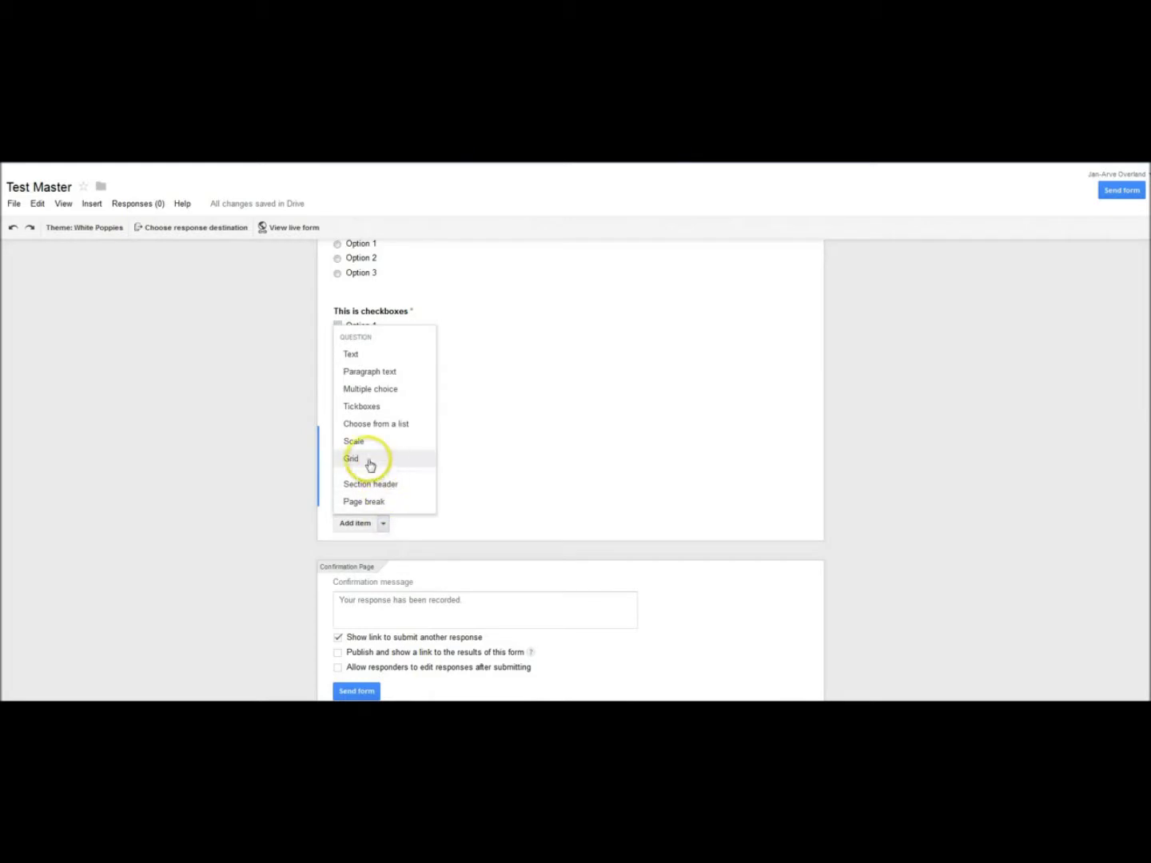
Step: Add a Grid question 'This is grid' with three rows and three columns, marked required
left_click(368, 462)
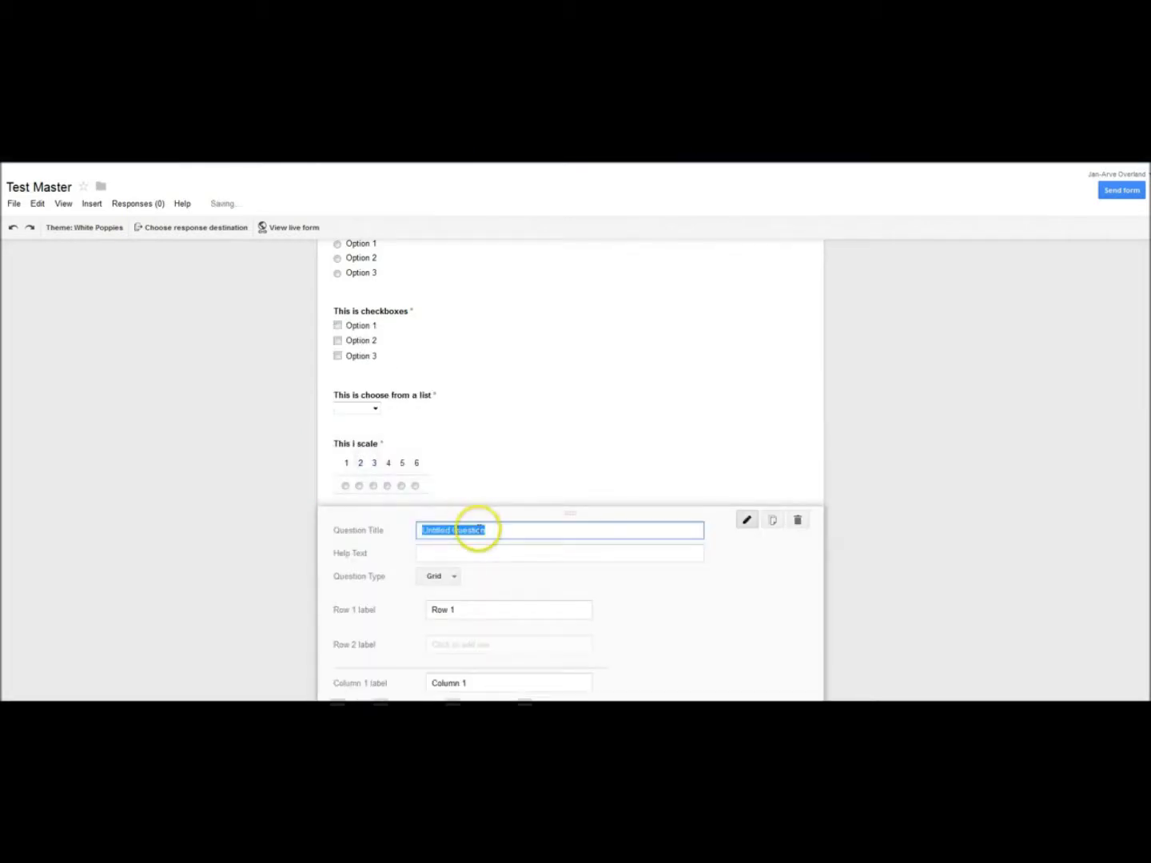
type("This is grid")
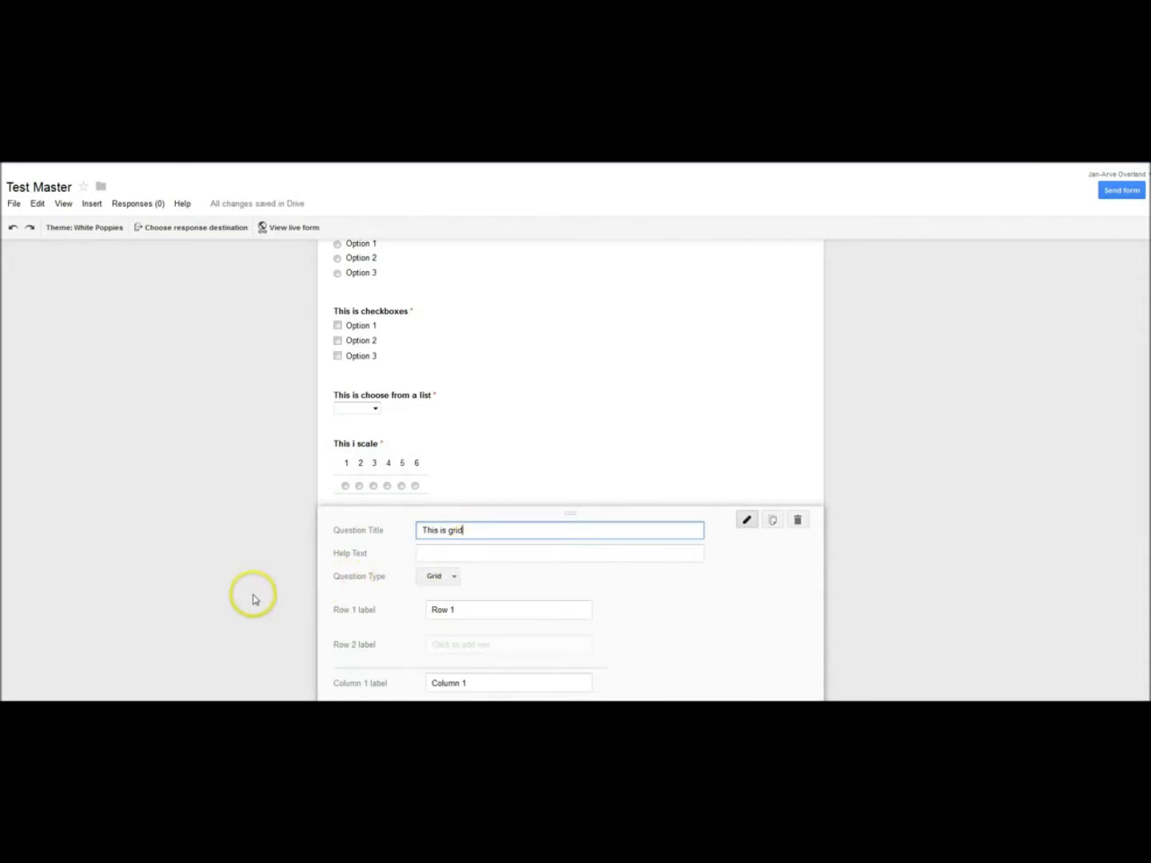
scroll(253, 600, "down", 1)
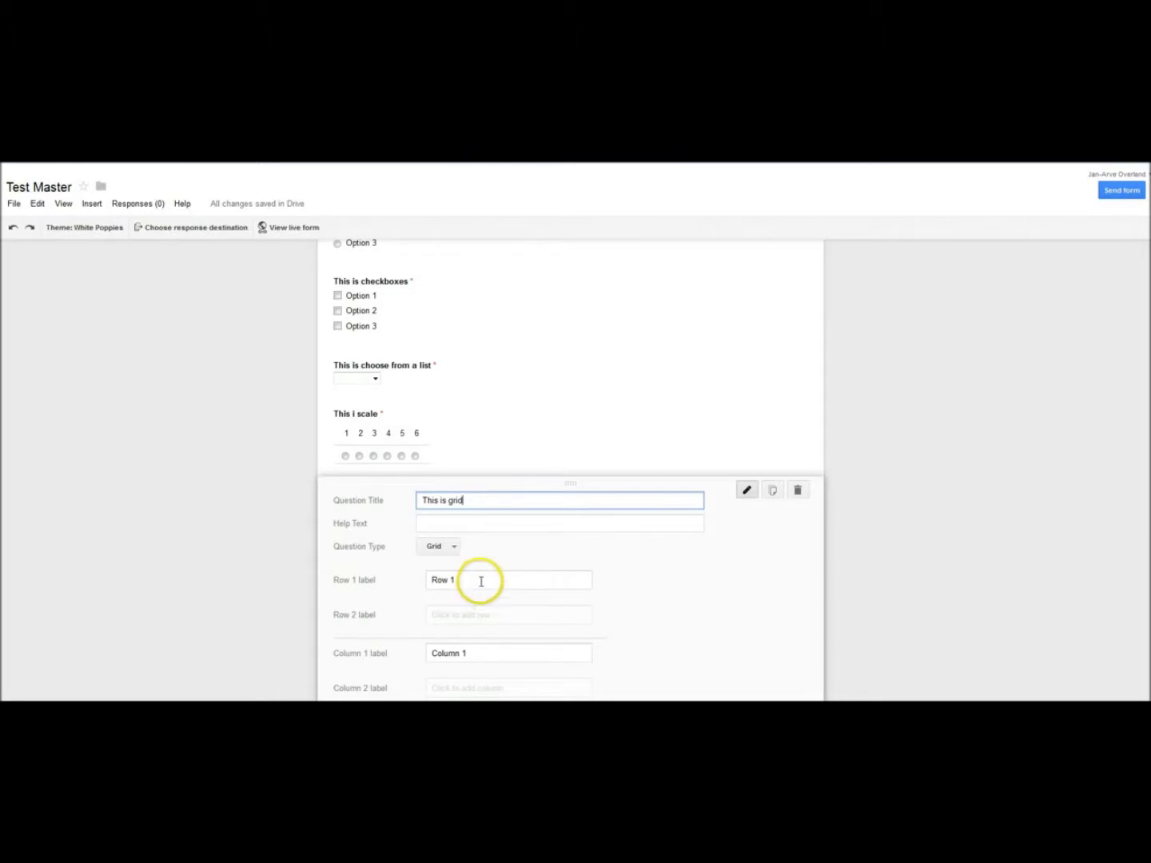
left_click(476, 613)
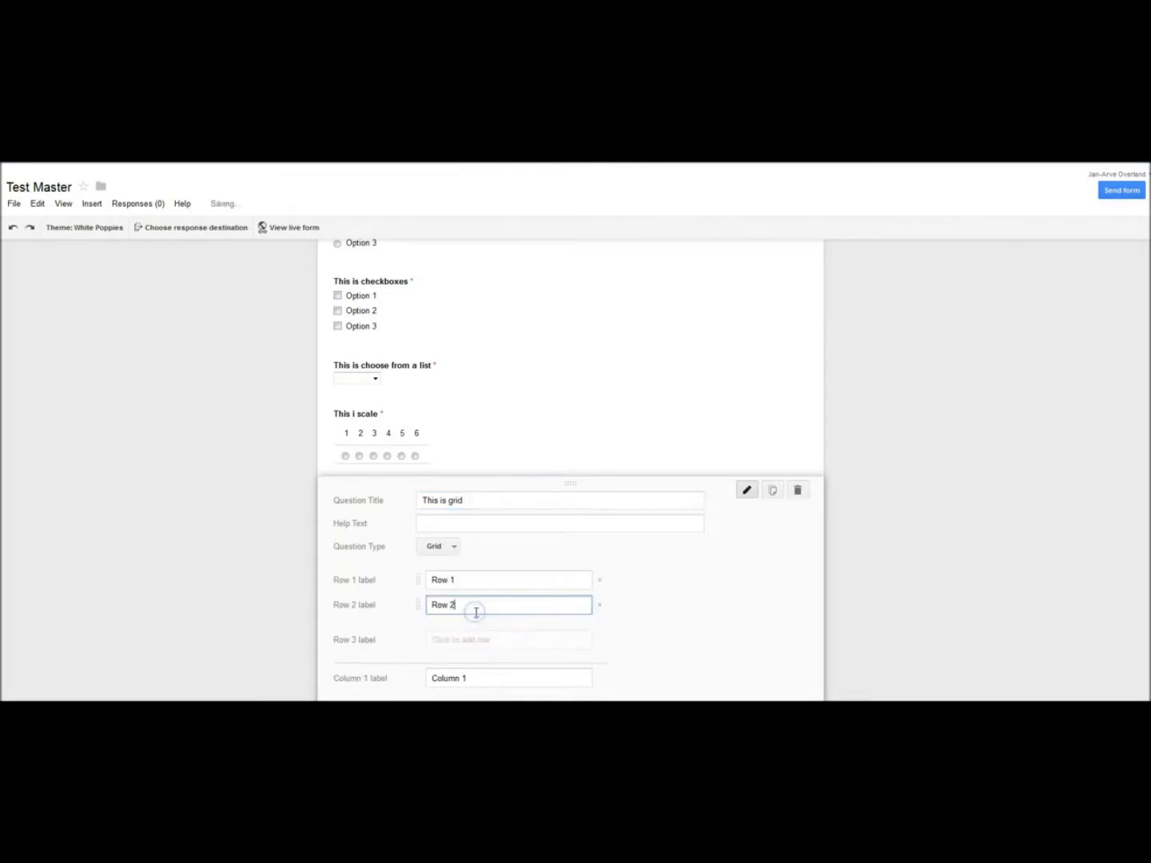
left_click(467, 641)
scroll(483, 621, "down", 3)
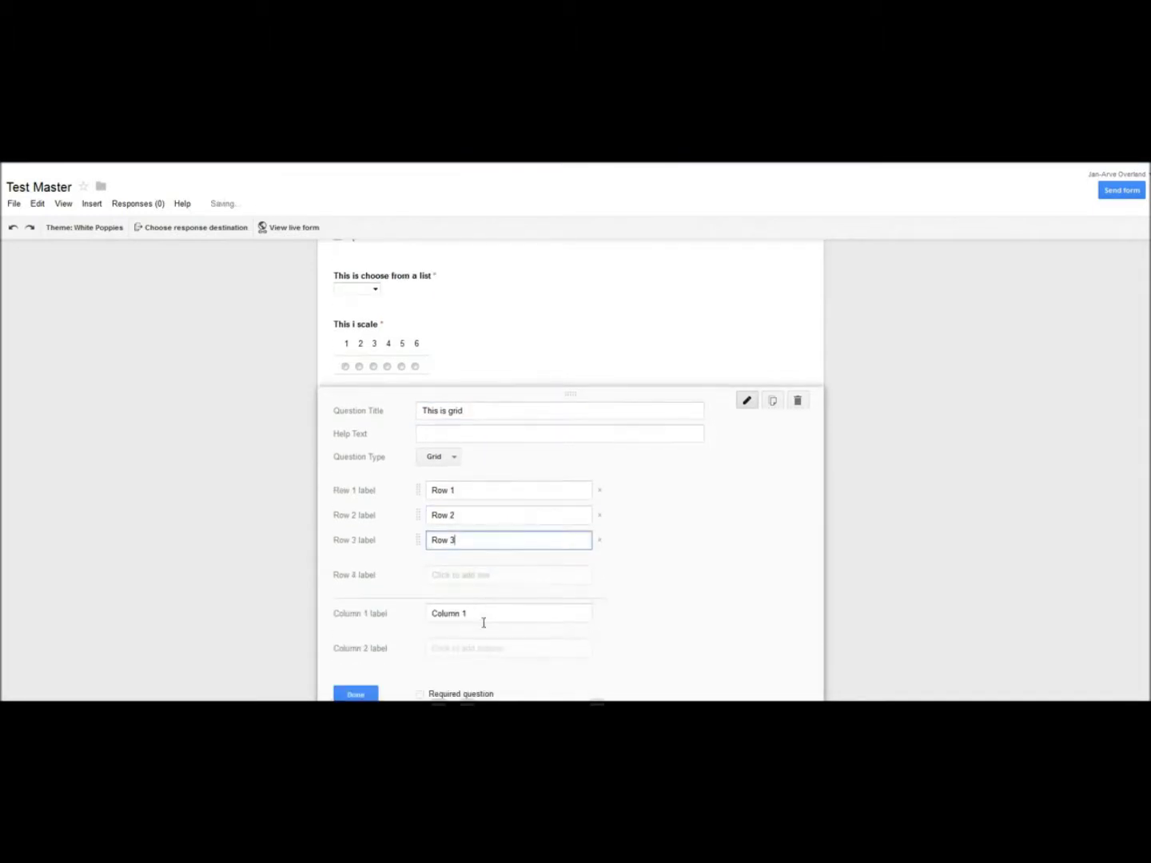
left_click(470, 649)
scroll(474, 641, "down", 3)
left_click(470, 586)
left_click(421, 657)
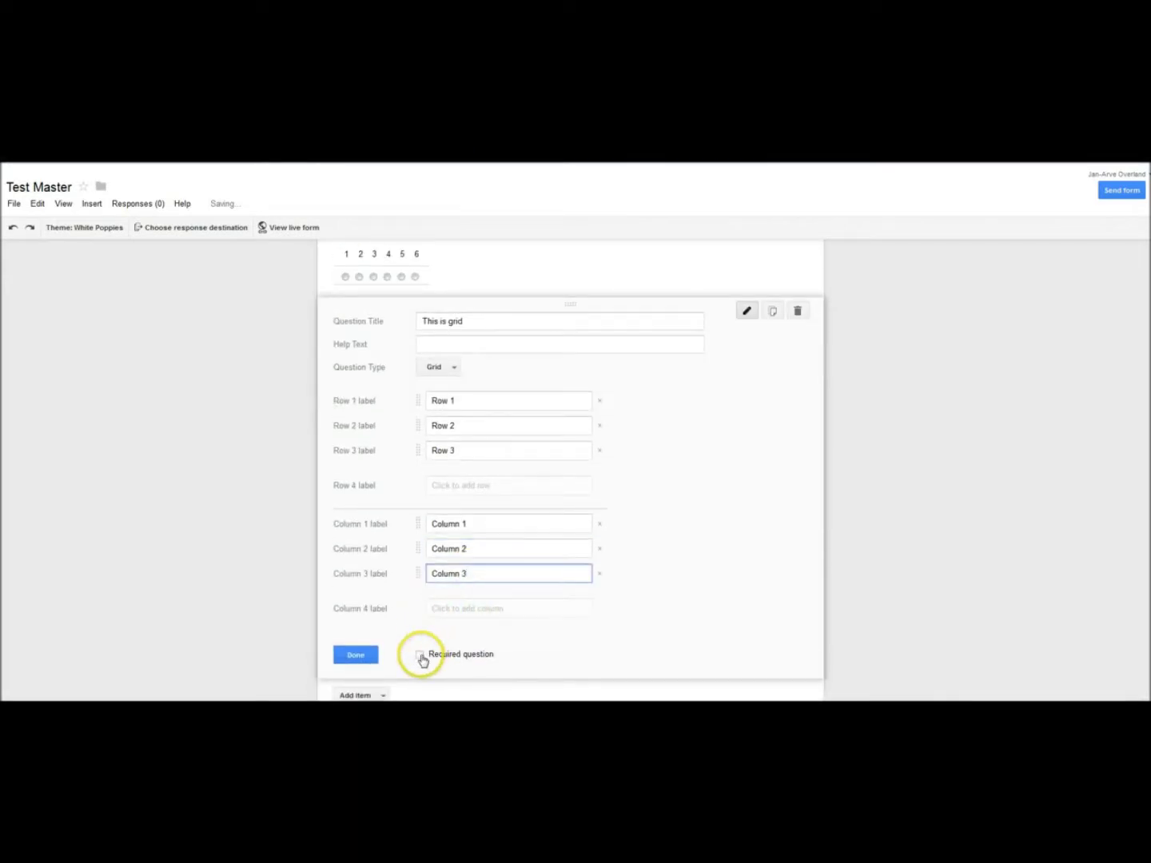
left_click(371, 657)
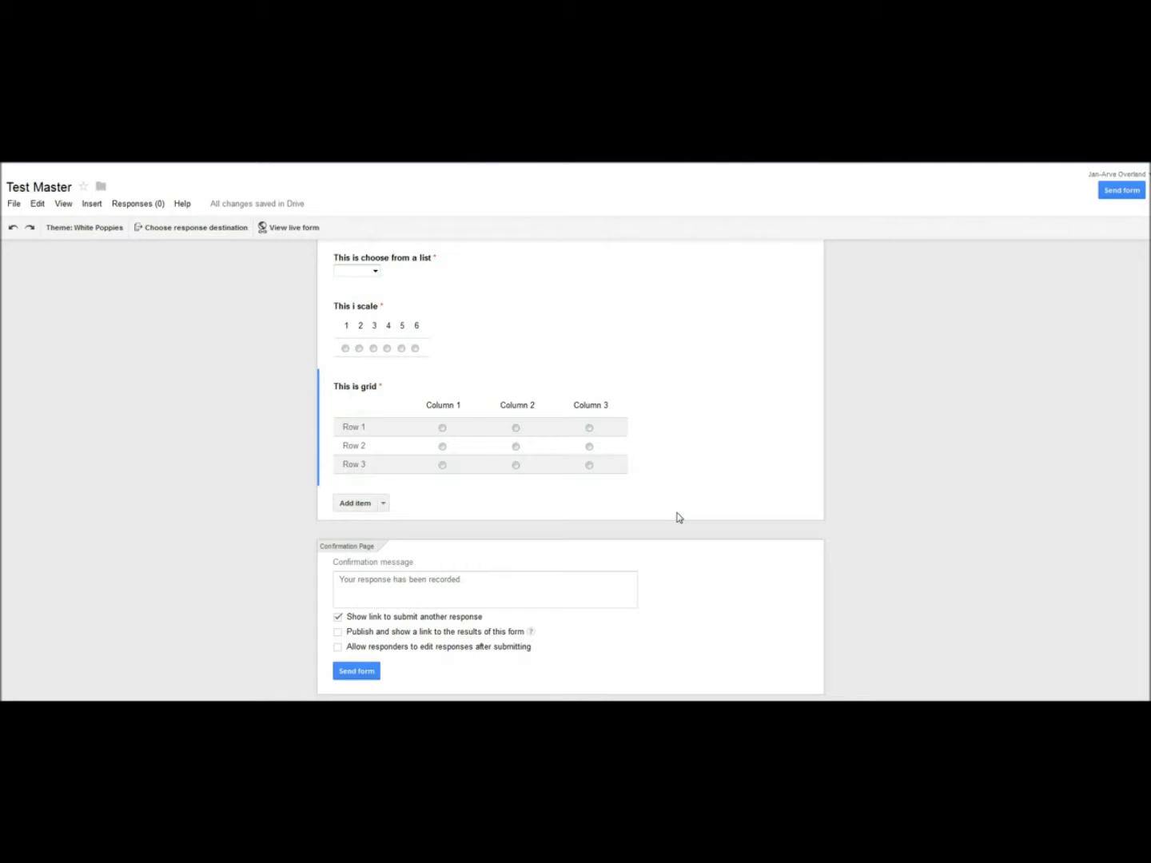
Step: Scroll through the seven required questions, from 'This is text' down to 'This is grid'
mouse_move(661, 480)
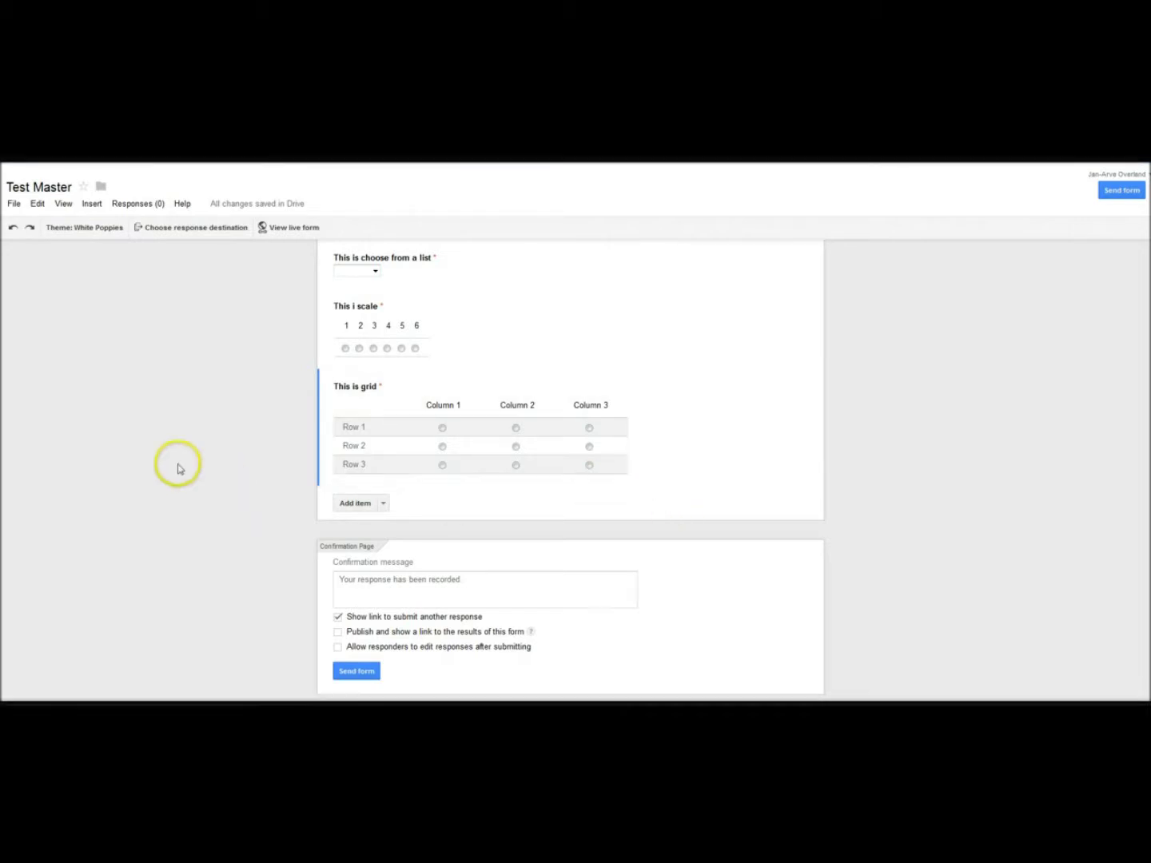
scroll(206, 505, "up", 3)
scroll(206, 505, "up", 3)
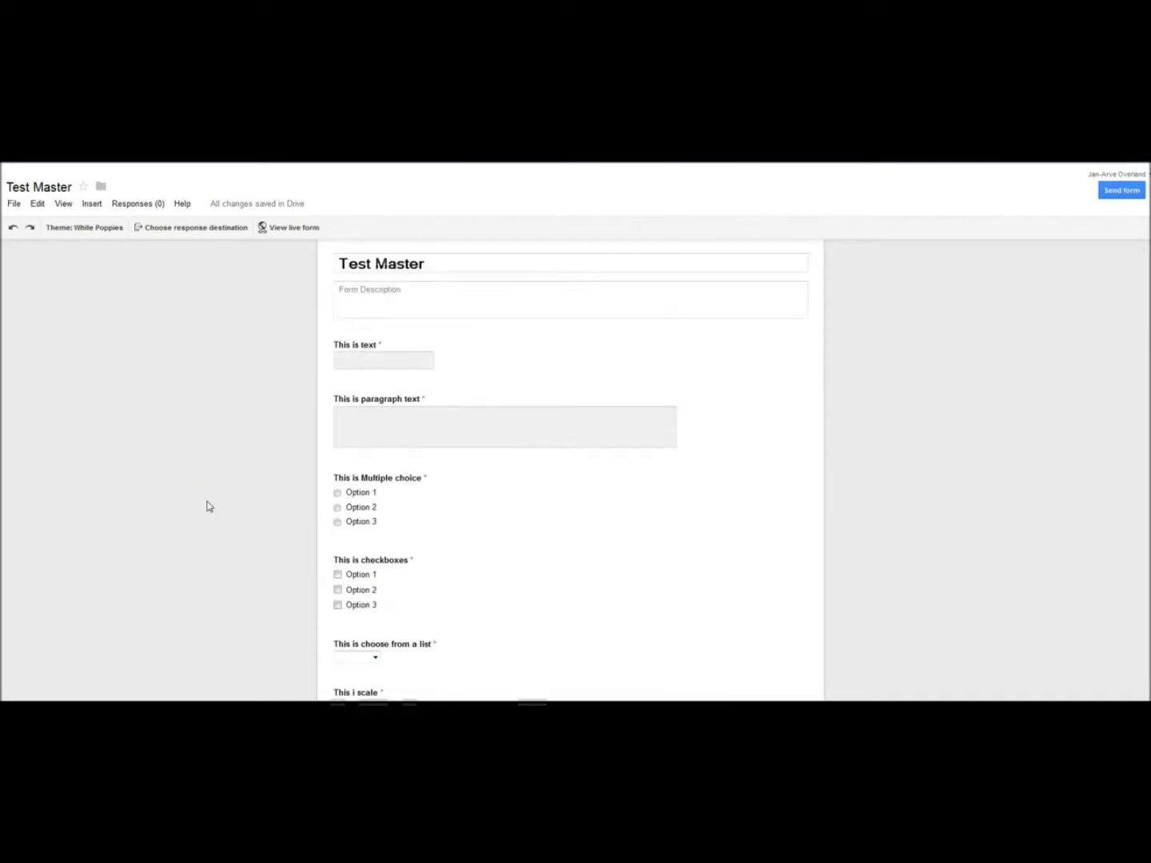
mouse_move(455, 344)
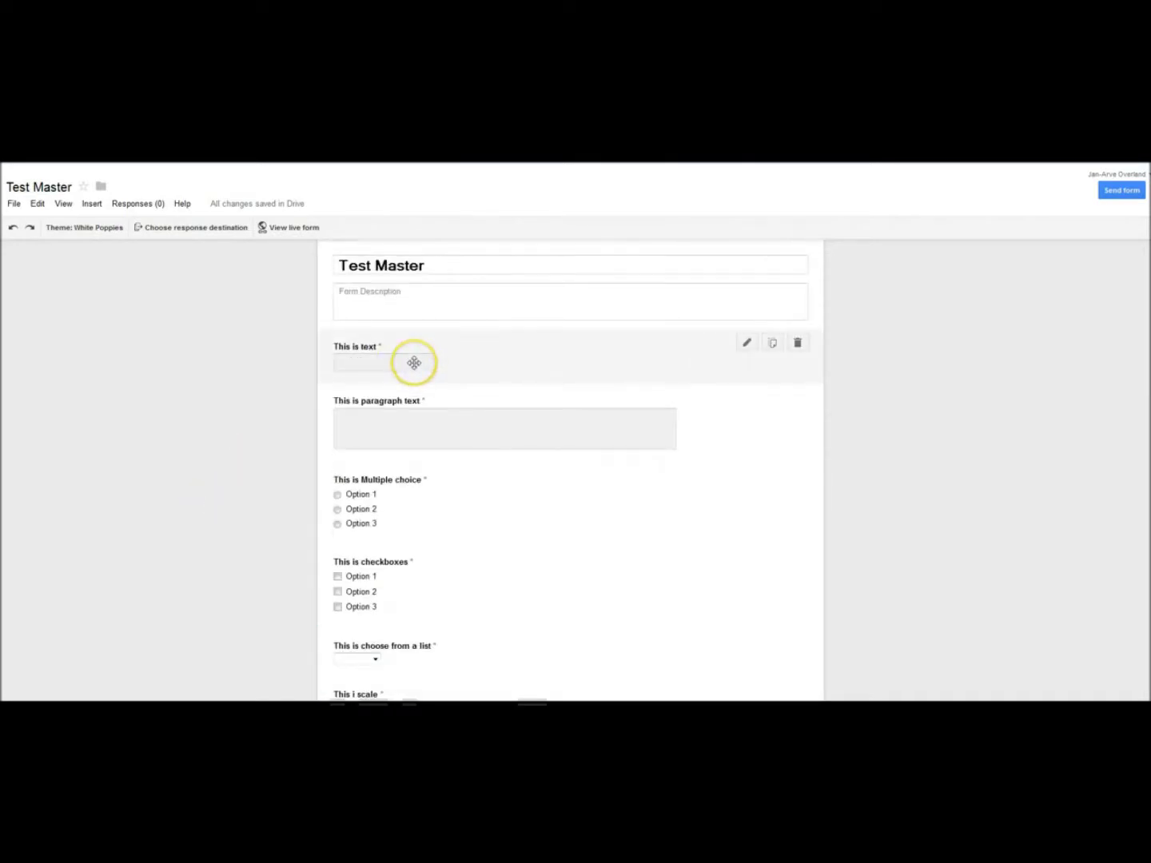
scroll(443, 431, "down", 1)
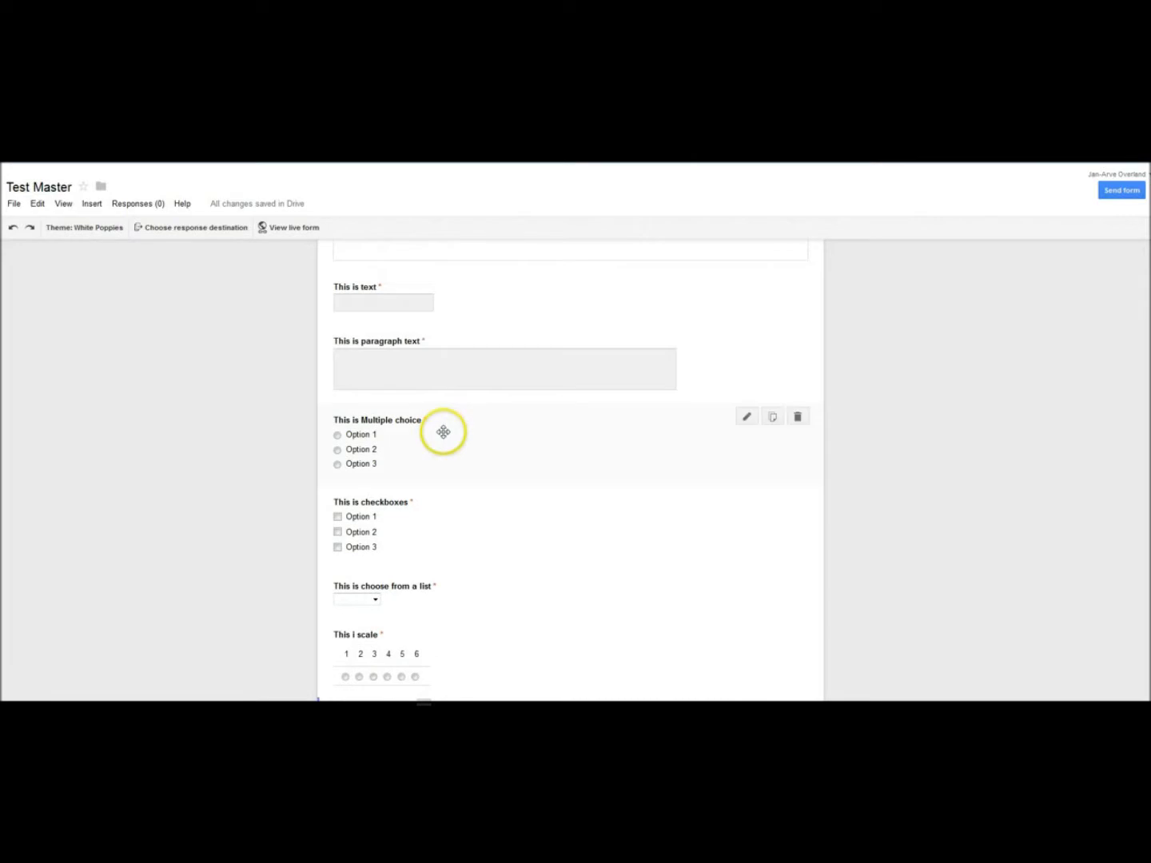
scroll(393, 432, "down", 1)
scroll(398, 503, "down", 2)
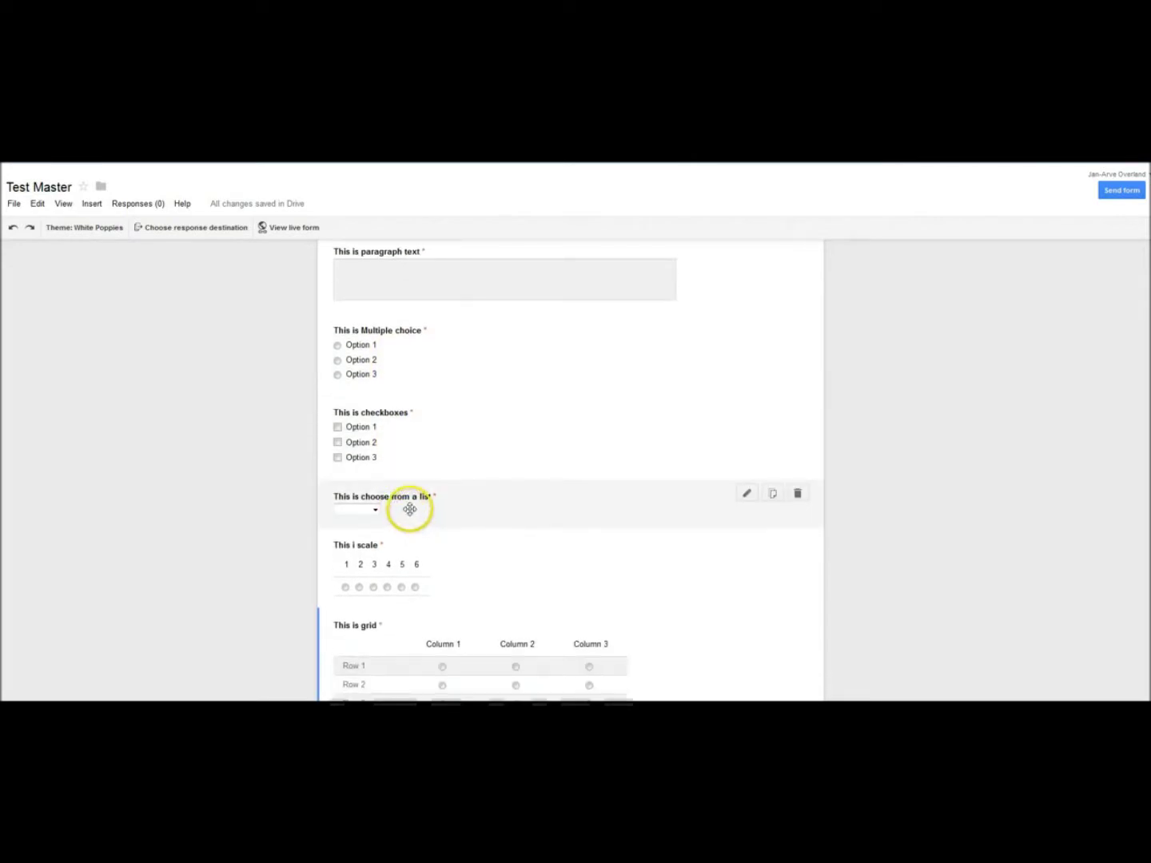
scroll(411, 516, "down", 2)
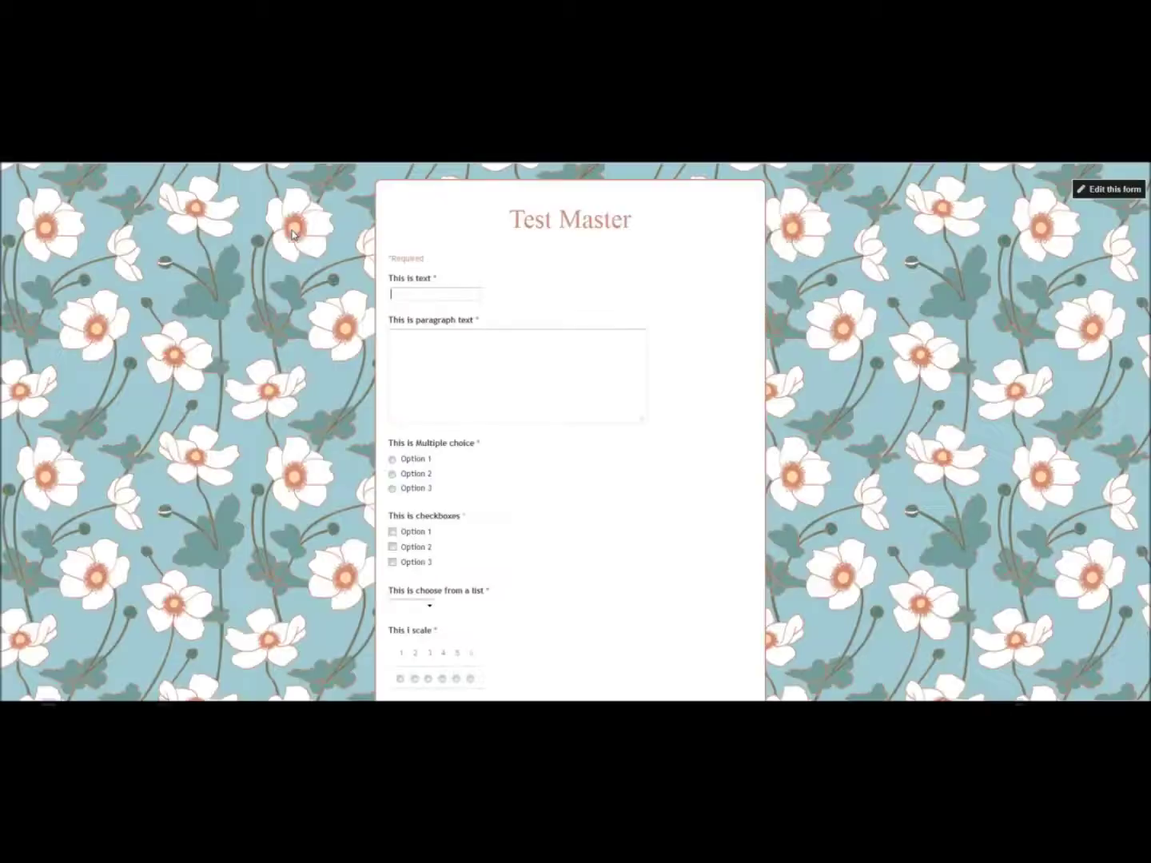
Step: On the live form, answer multiple choice with Option 2 and tick checkbox Options 1, 2 and 3
left_click(590, 366)
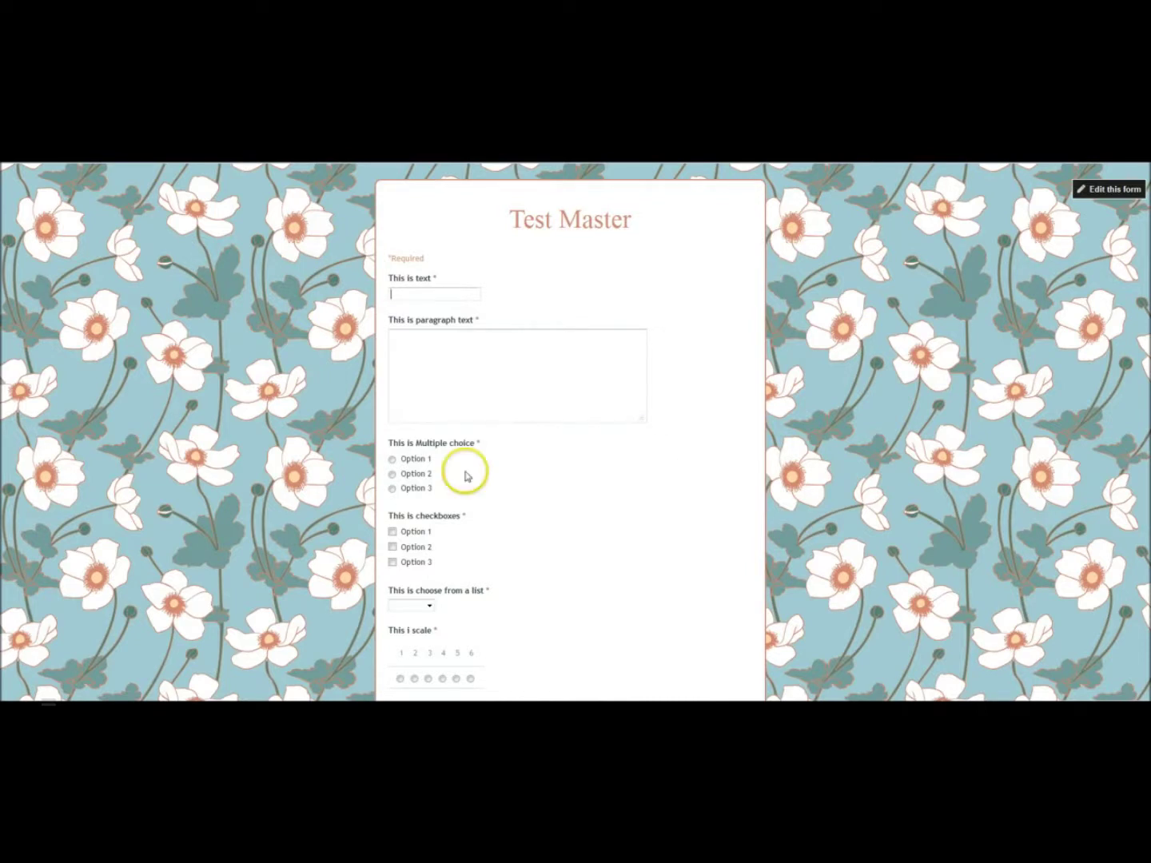
left_click(392, 459)
left_click(392, 474)
left_click(502, 483)
scroll(502, 484, "down", 1)
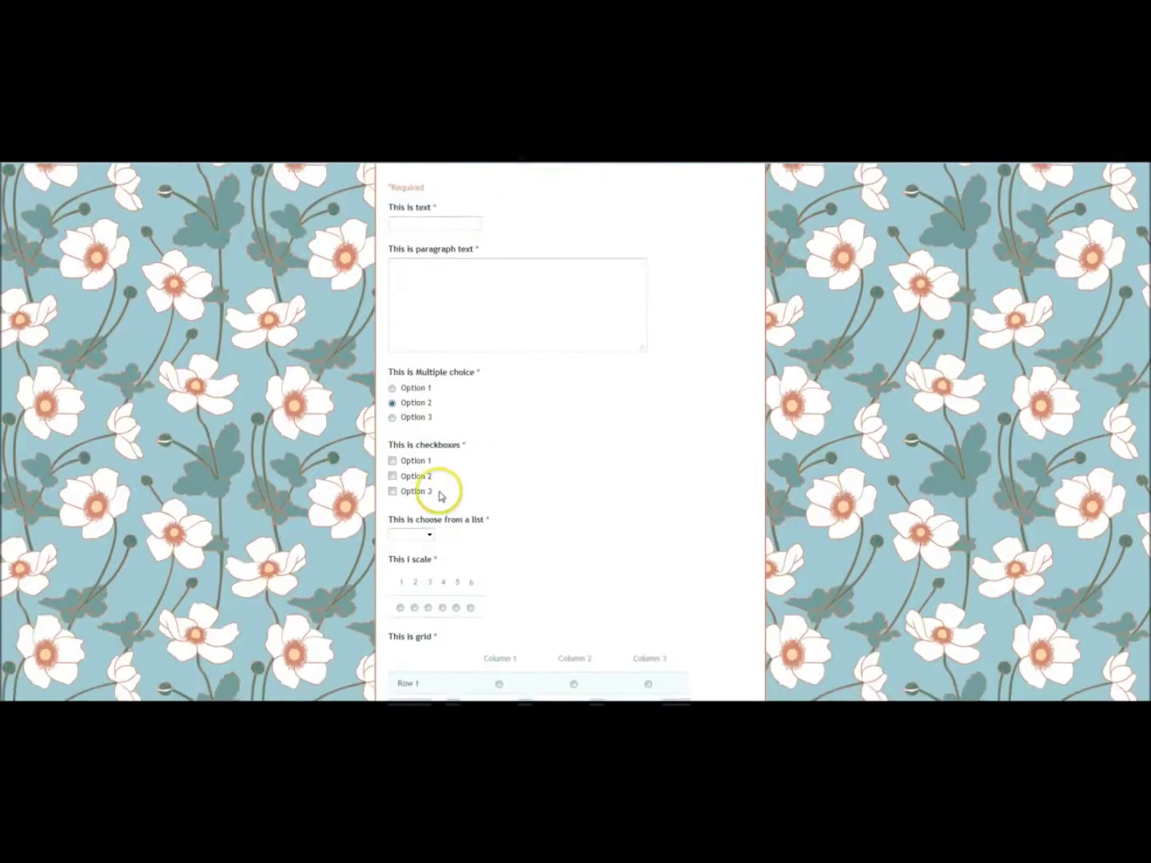
left_click(392, 460)
left_click(392, 476)
left_click(392, 490)
left_click(548, 509)
Step: Open the list question's dropdown without choosing, then rate the scale question 6
scroll(550, 511, "down", 1)
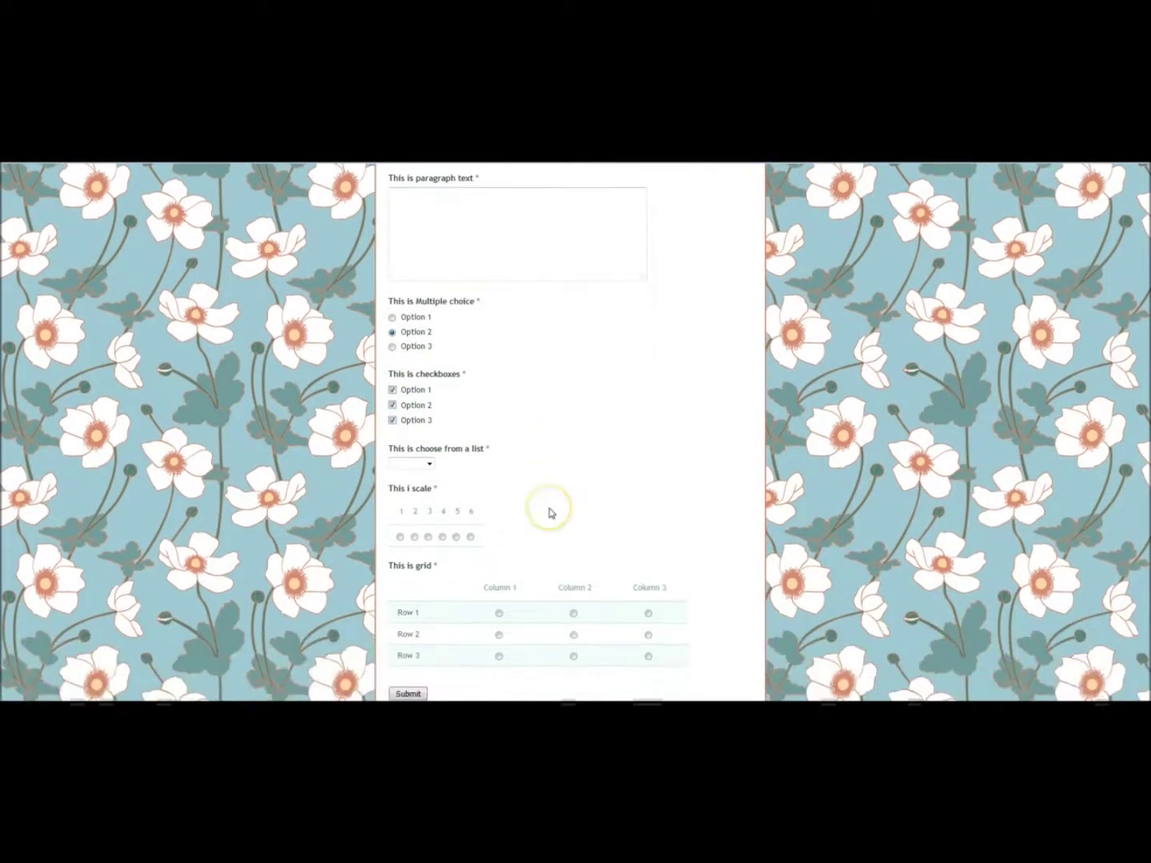
left_click(426, 465)
left_click(514, 503)
left_click(471, 537)
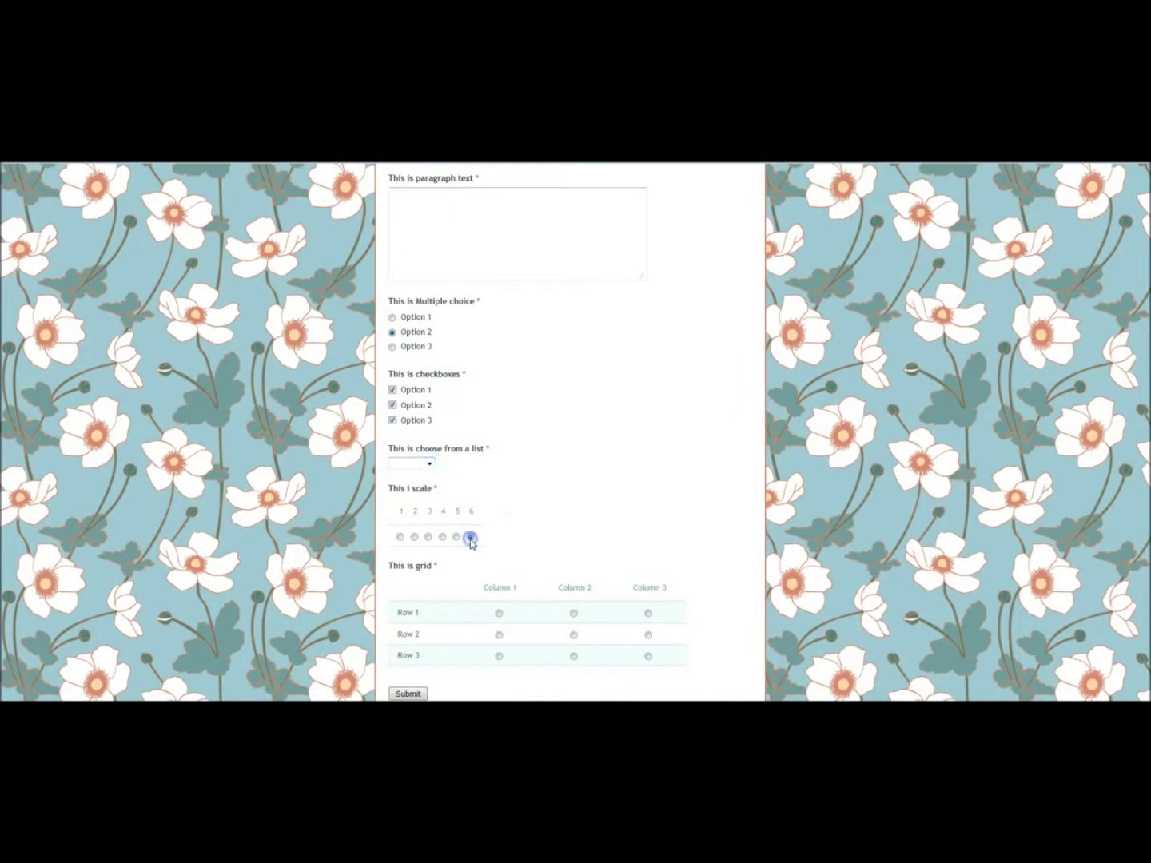
left_click(591, 480)
Step: Answer grid Rows 1–3 with Columns 1–3, then return to the Test Master editor
scroll(593, 483, "down", 1)
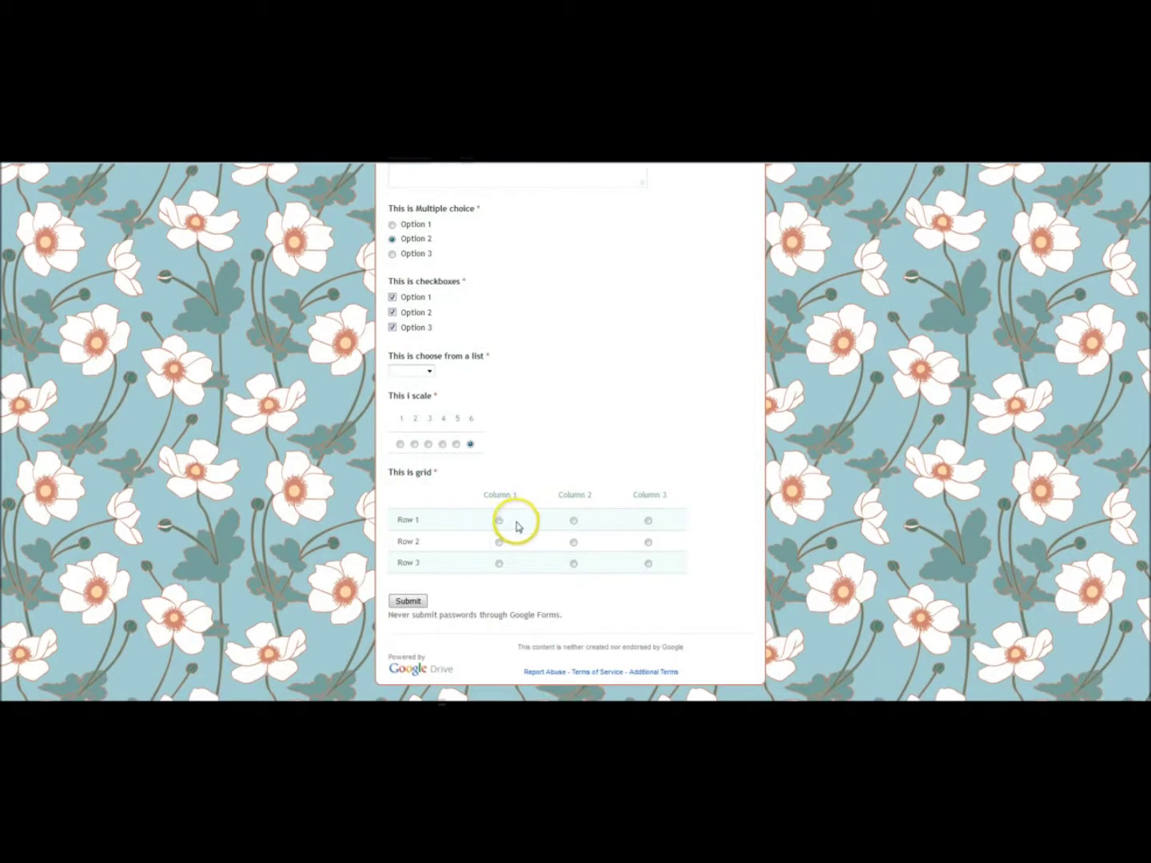
left_click(500, 521)
left_click(575, 542)
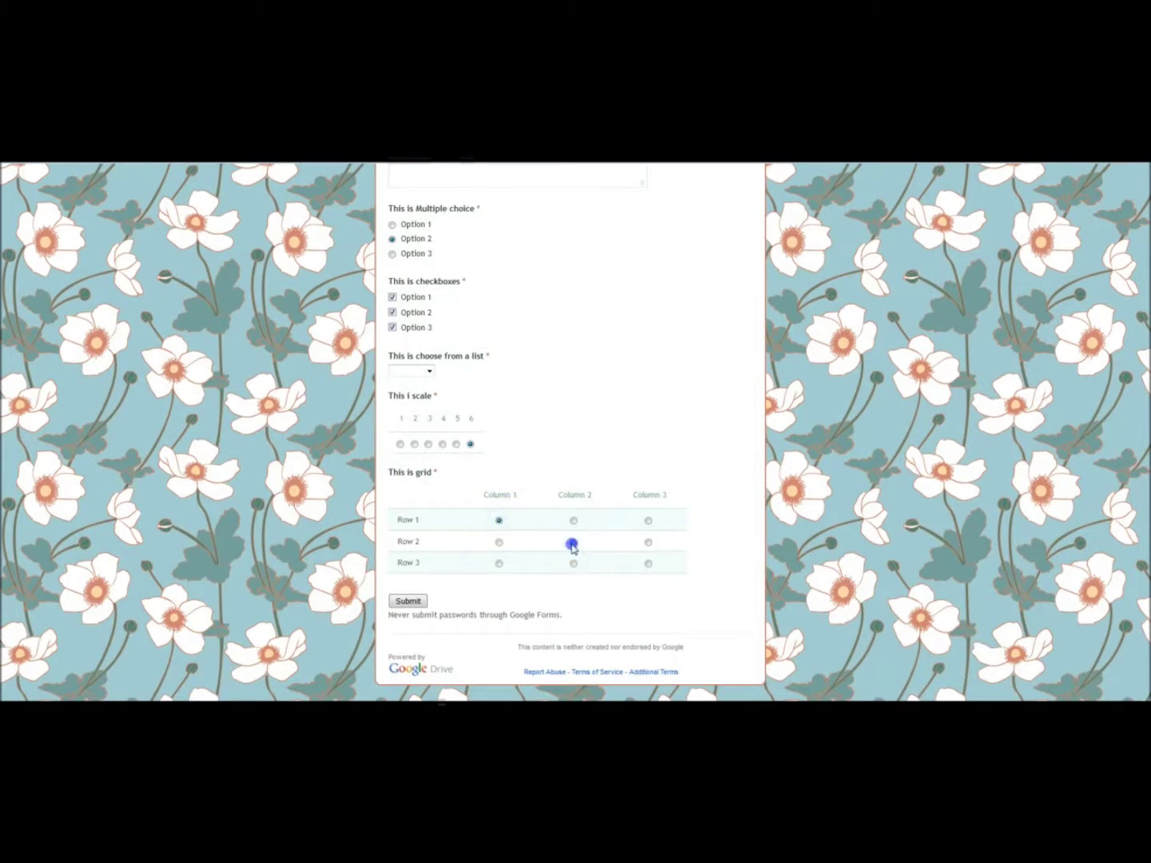
left_click(648, 564)
left_click(278, 163)
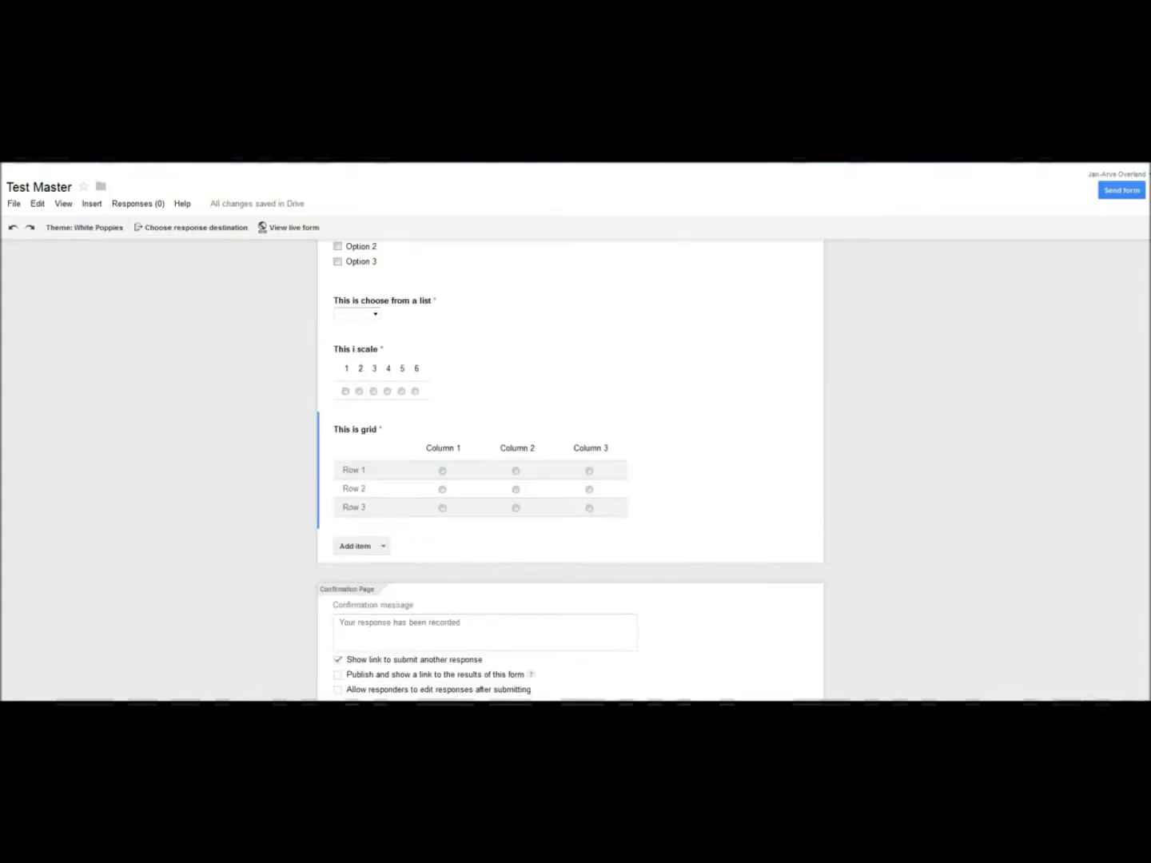
Step: Turn off 'Show link to submit another response' in the confirmation message, then open Send form
left_click(232, 415)
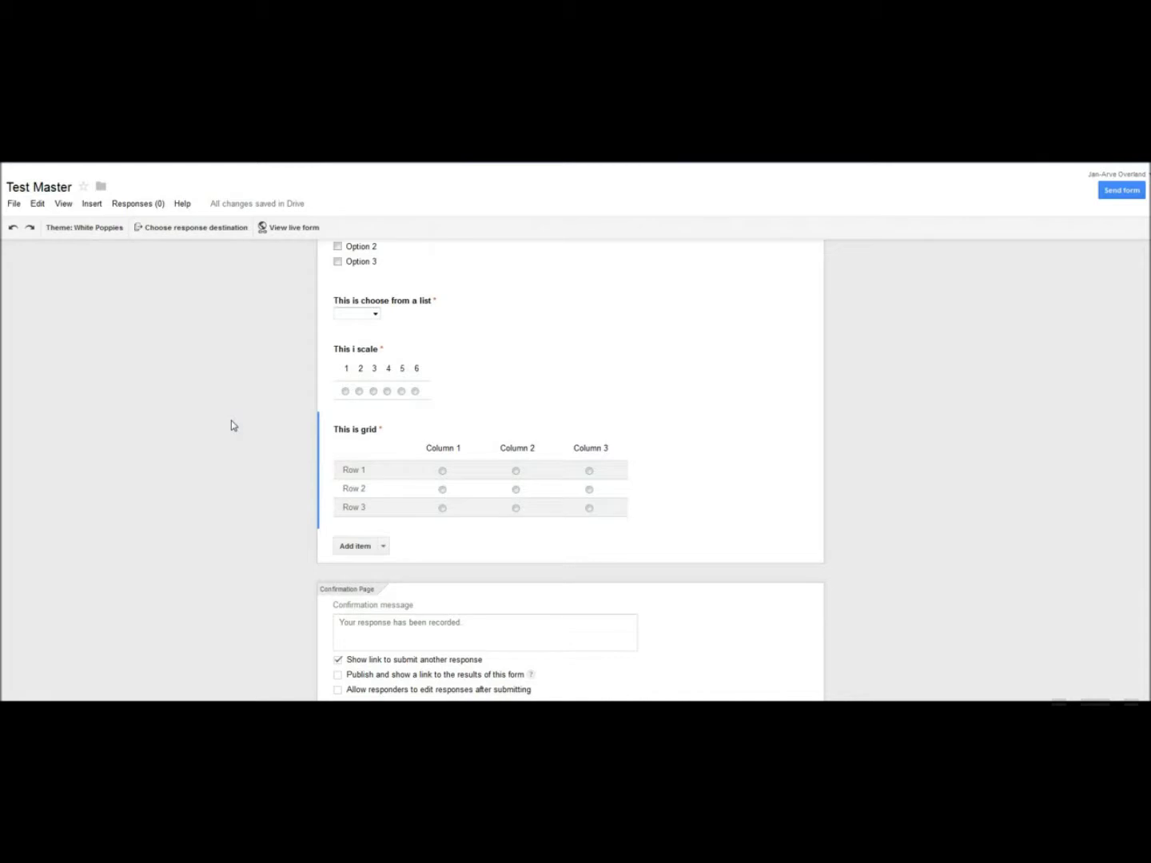
left_click(110, 599)
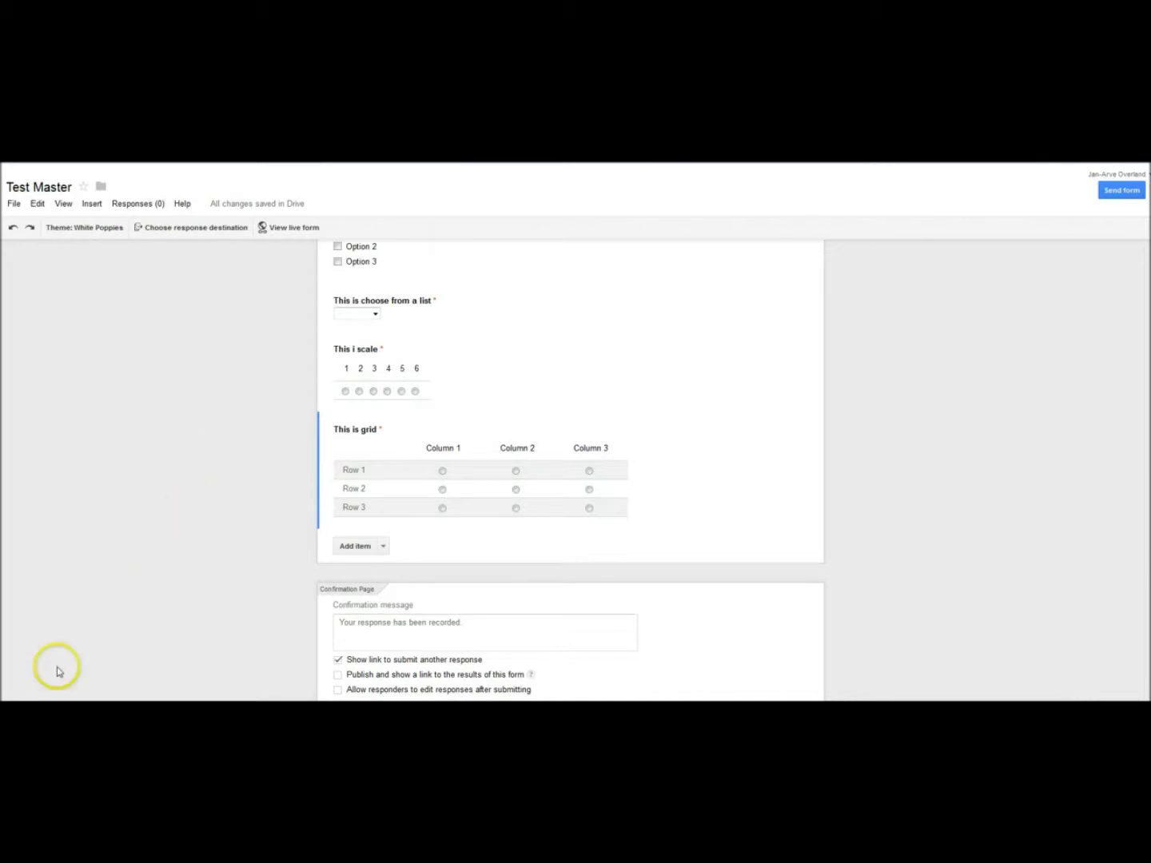
left_click(42, 642)
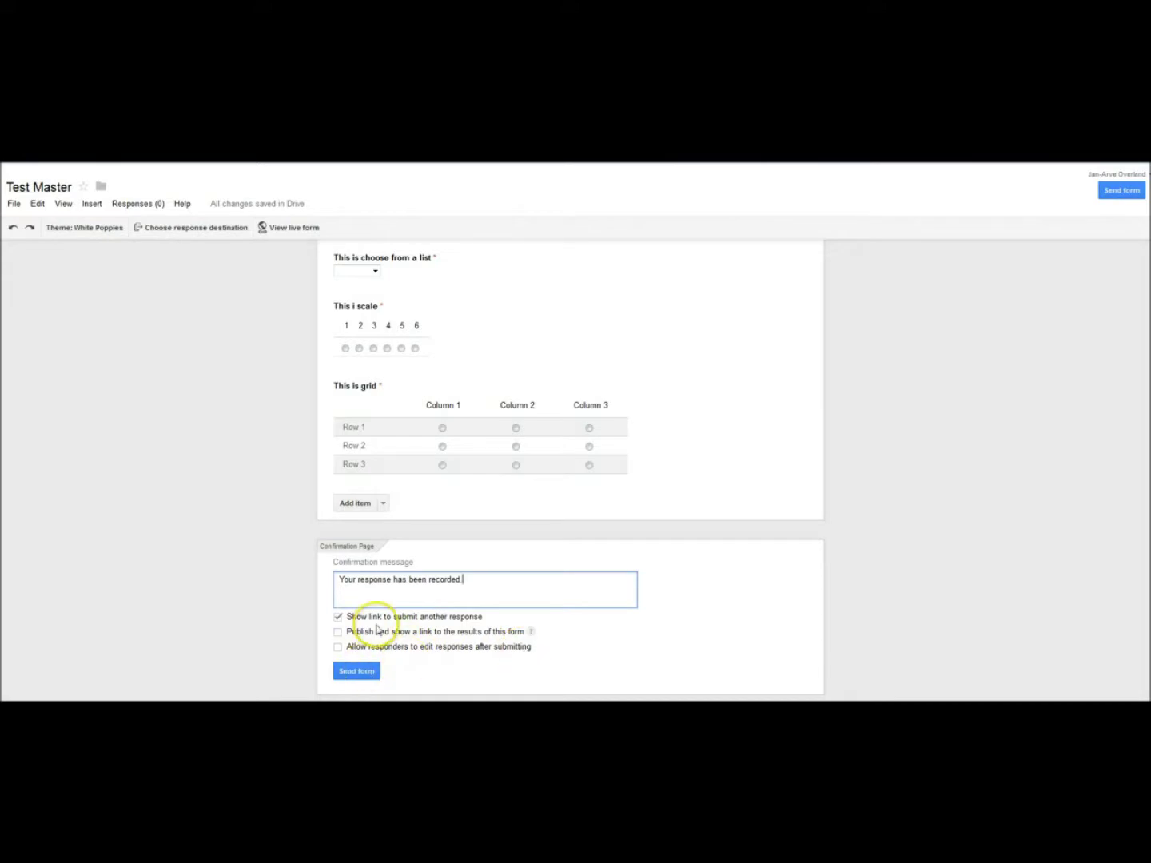
left_click(338, 617)
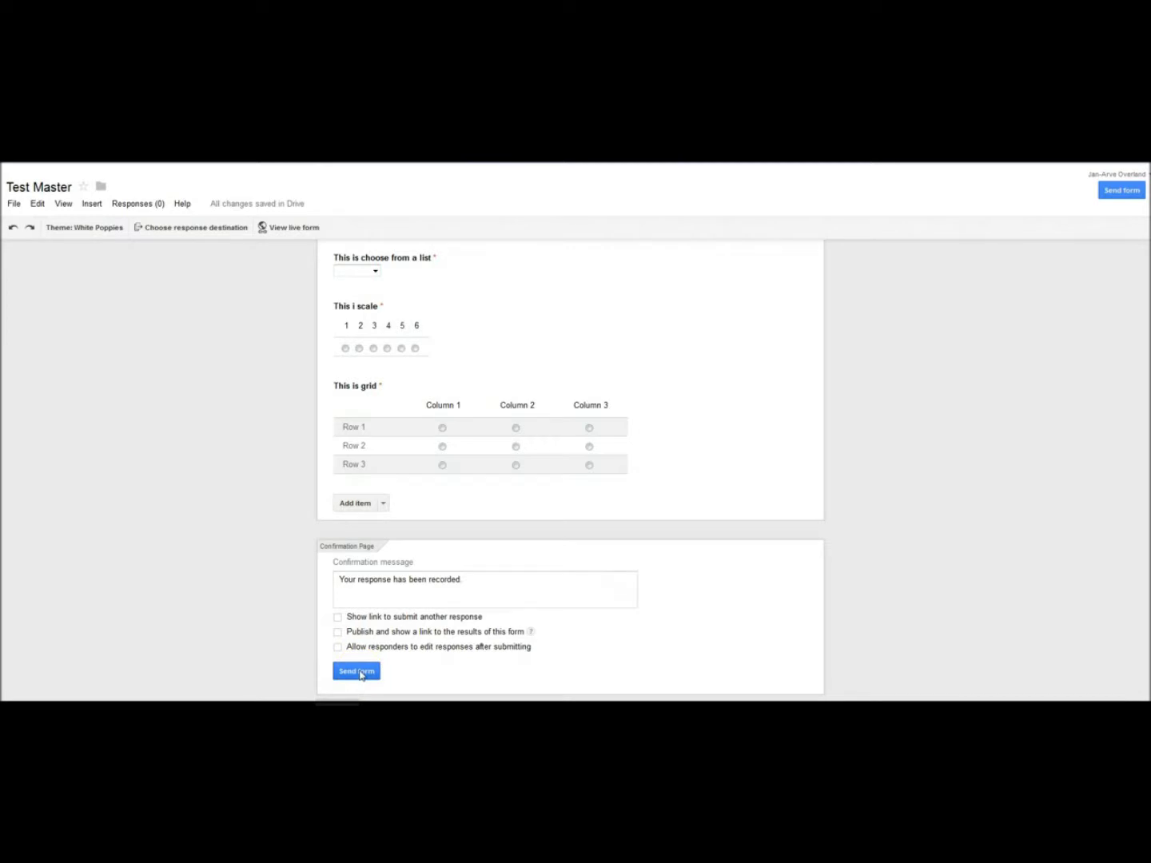
left_click(361, 673)
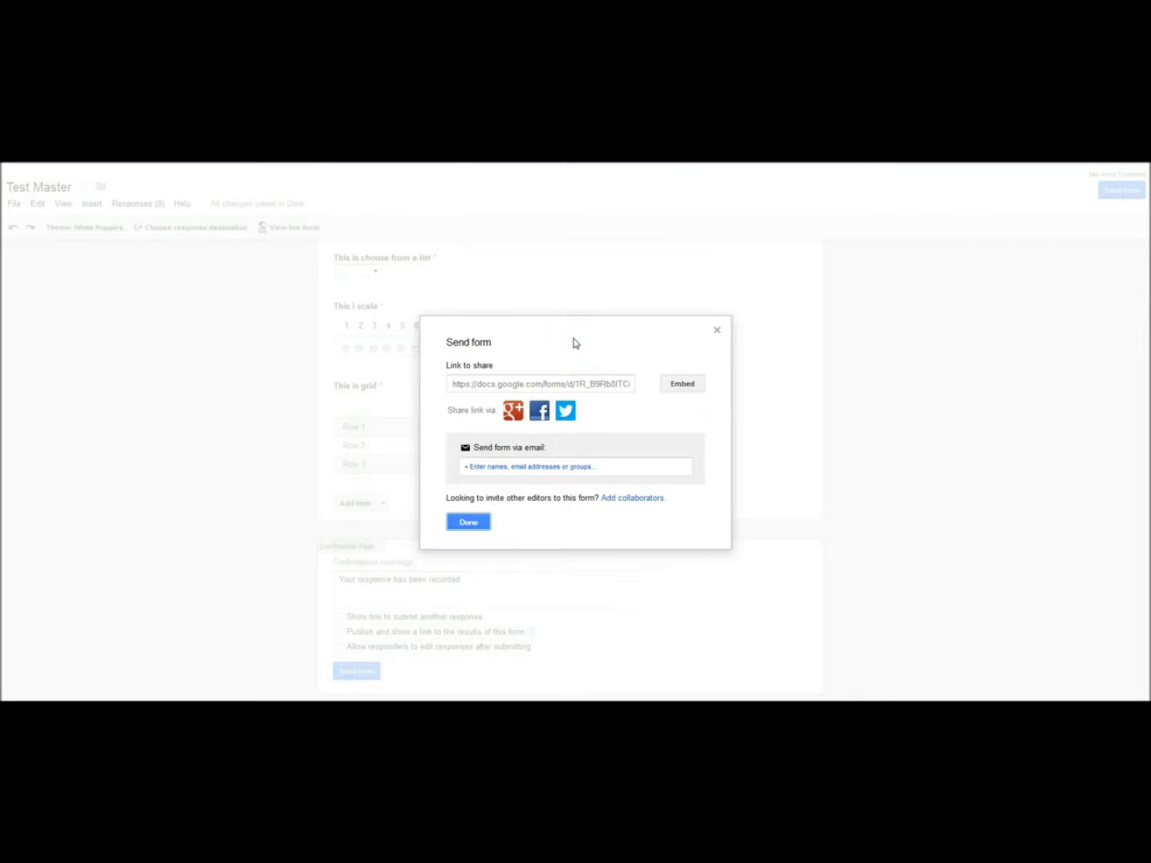
left_click(522, 384)
left_click(684, 387)
left_click(580, 472)
Step: Keep form access set to 'Anyone with the link', save it, and close the sharing settings
left_click(634, 499)
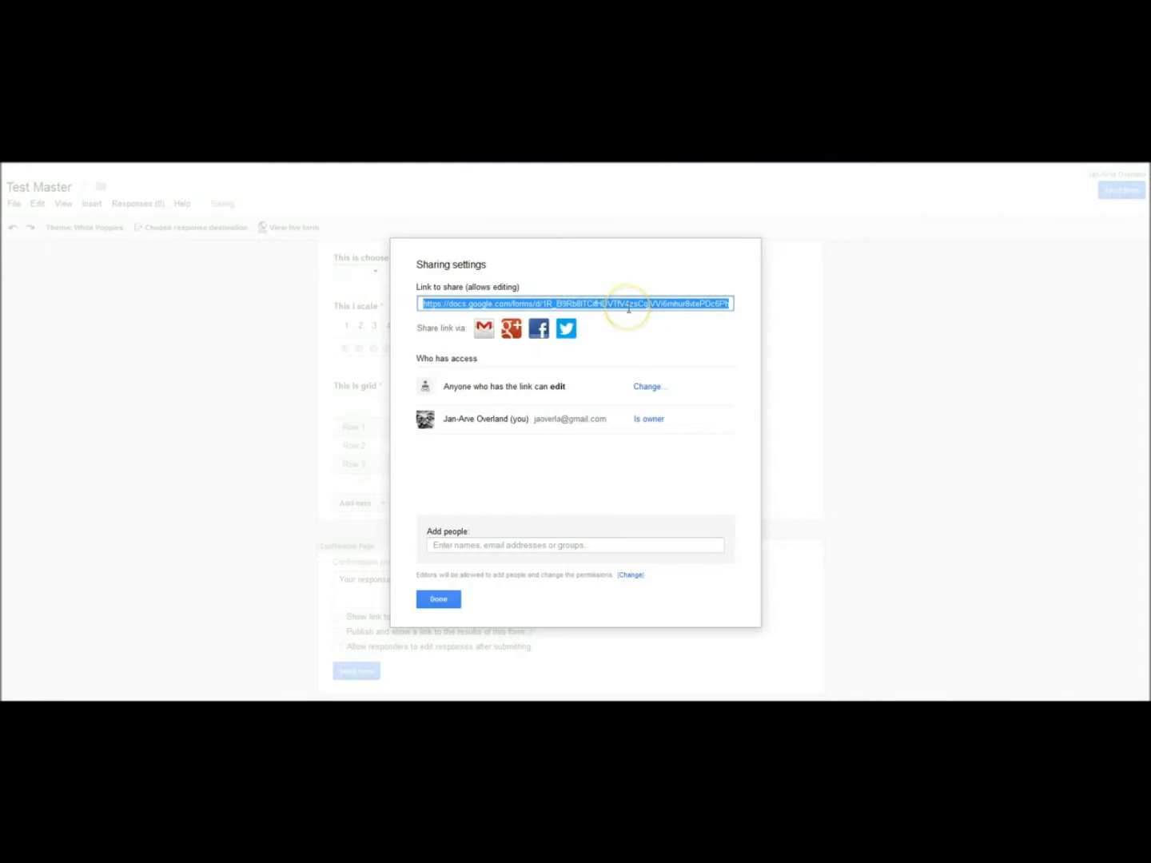
left_click(648, 387)
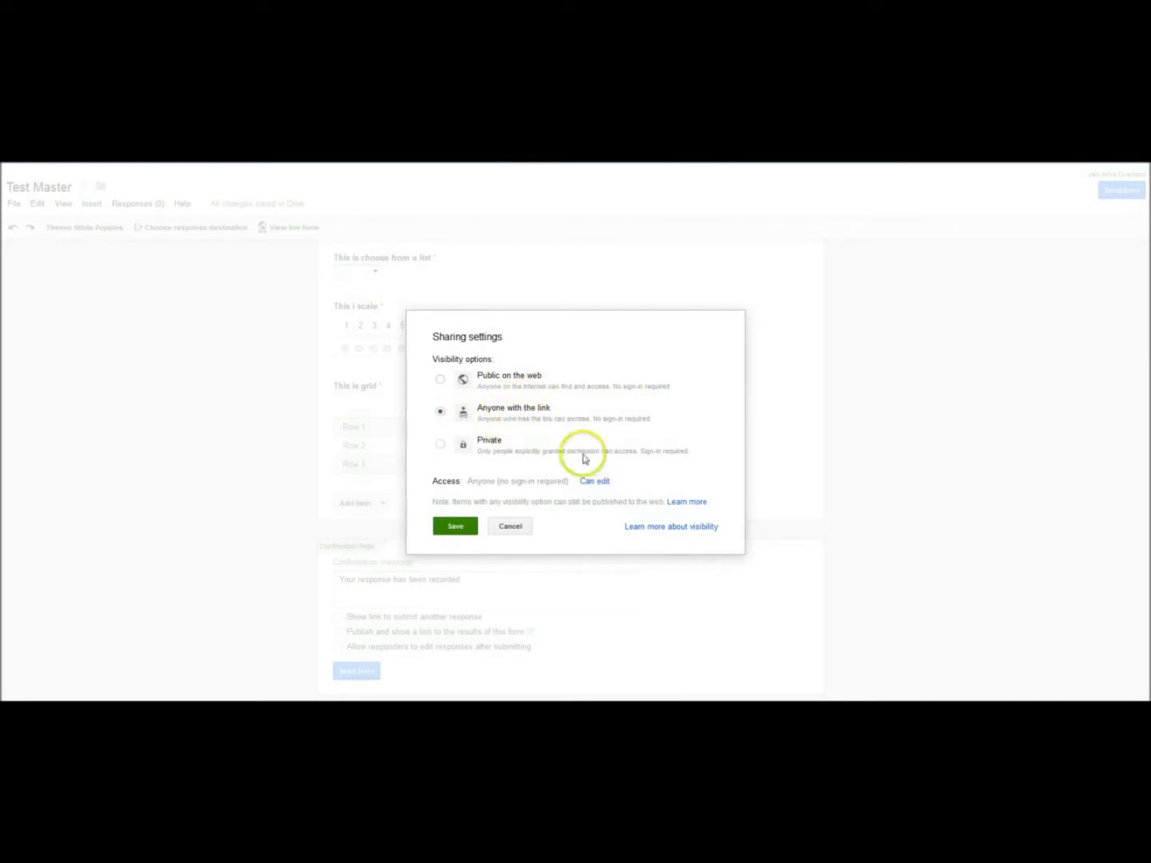
left_click(454, 529)
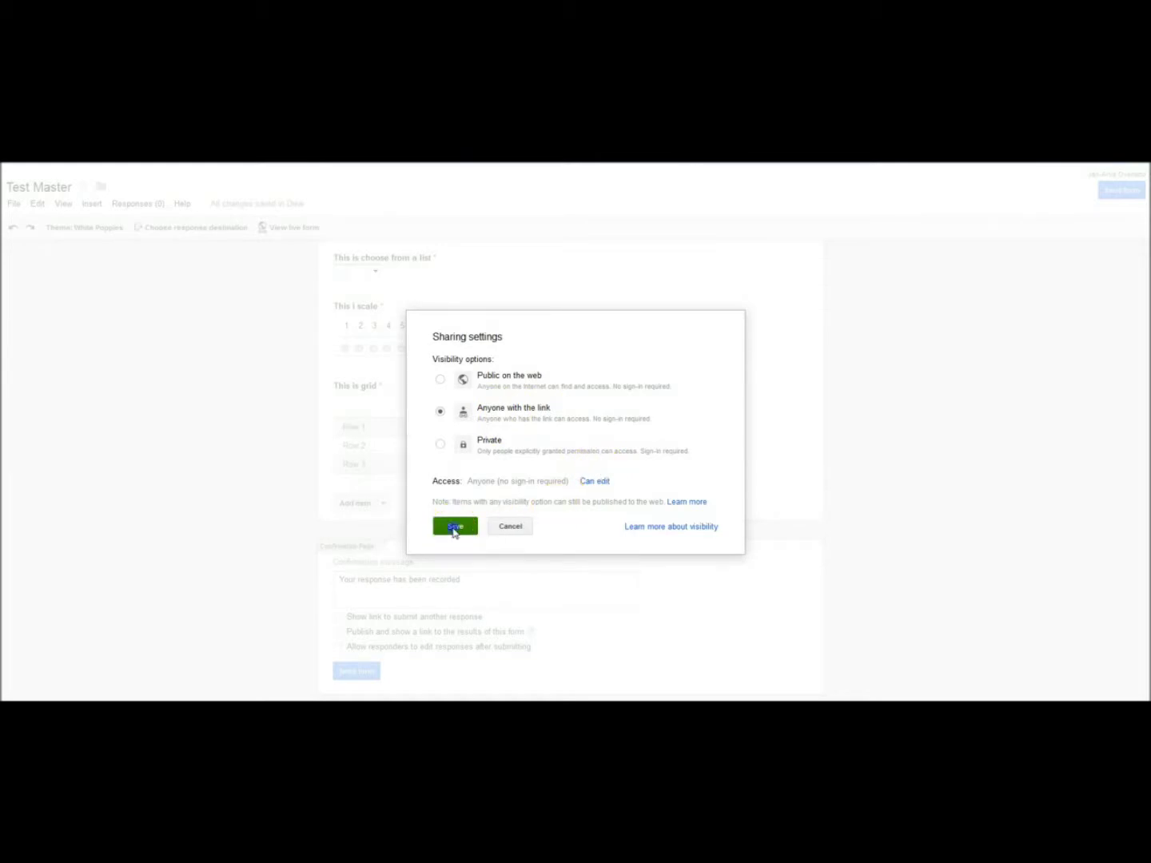
left_click(438, 601)
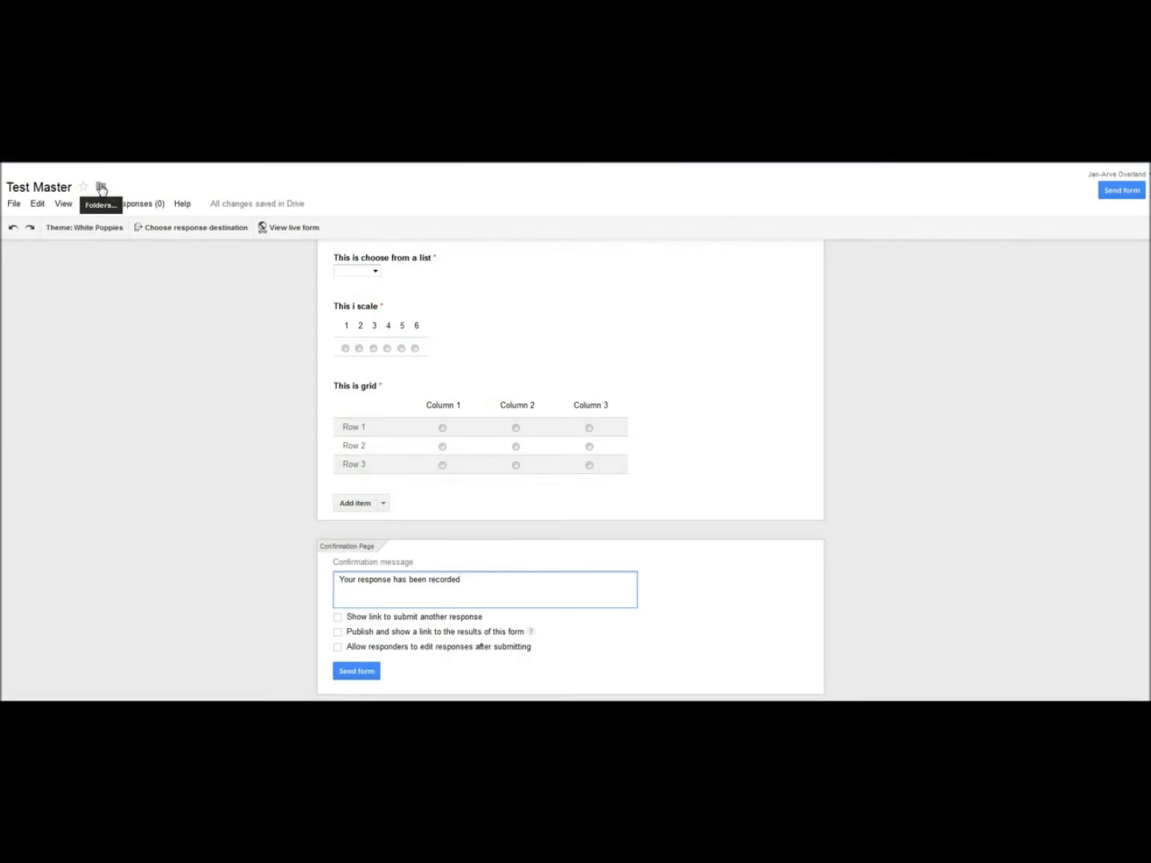
Step: Check the Help menu, then switch to another window to submit three responses
left_click(180, 205)
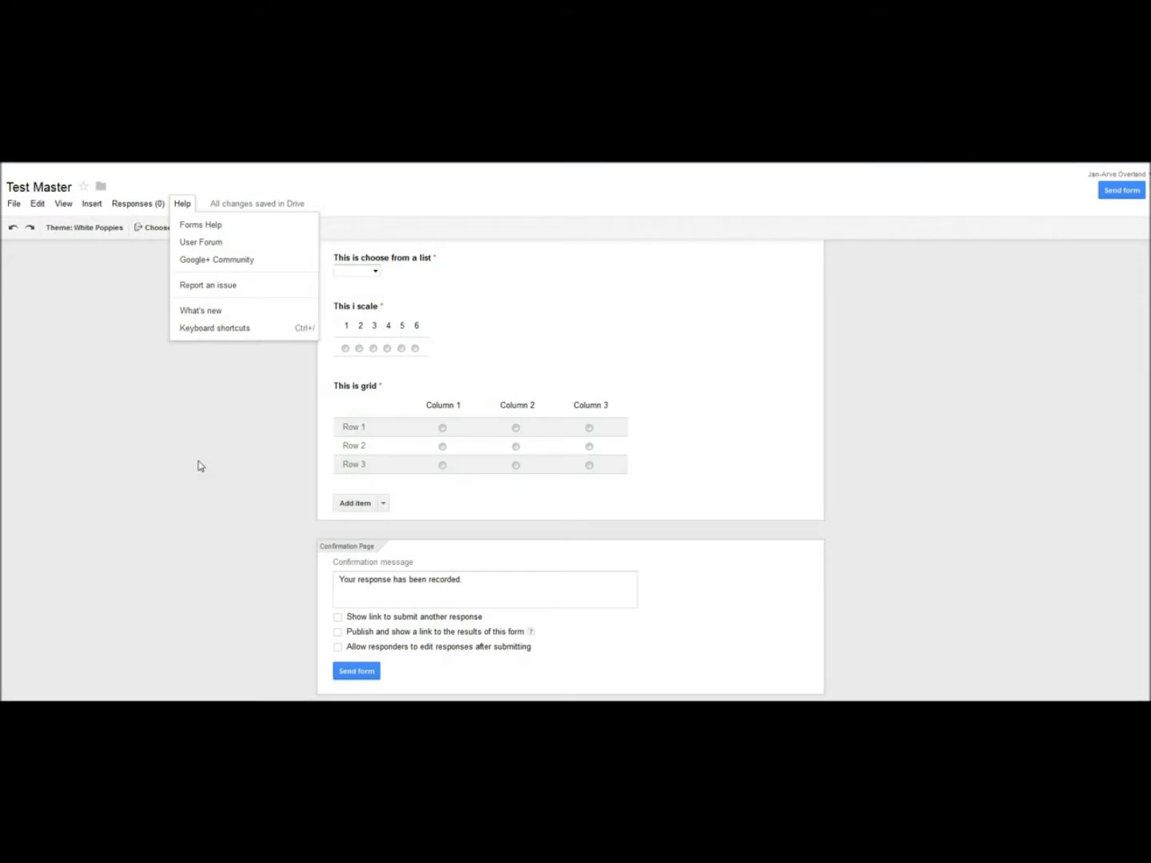
key("alt+Tab")
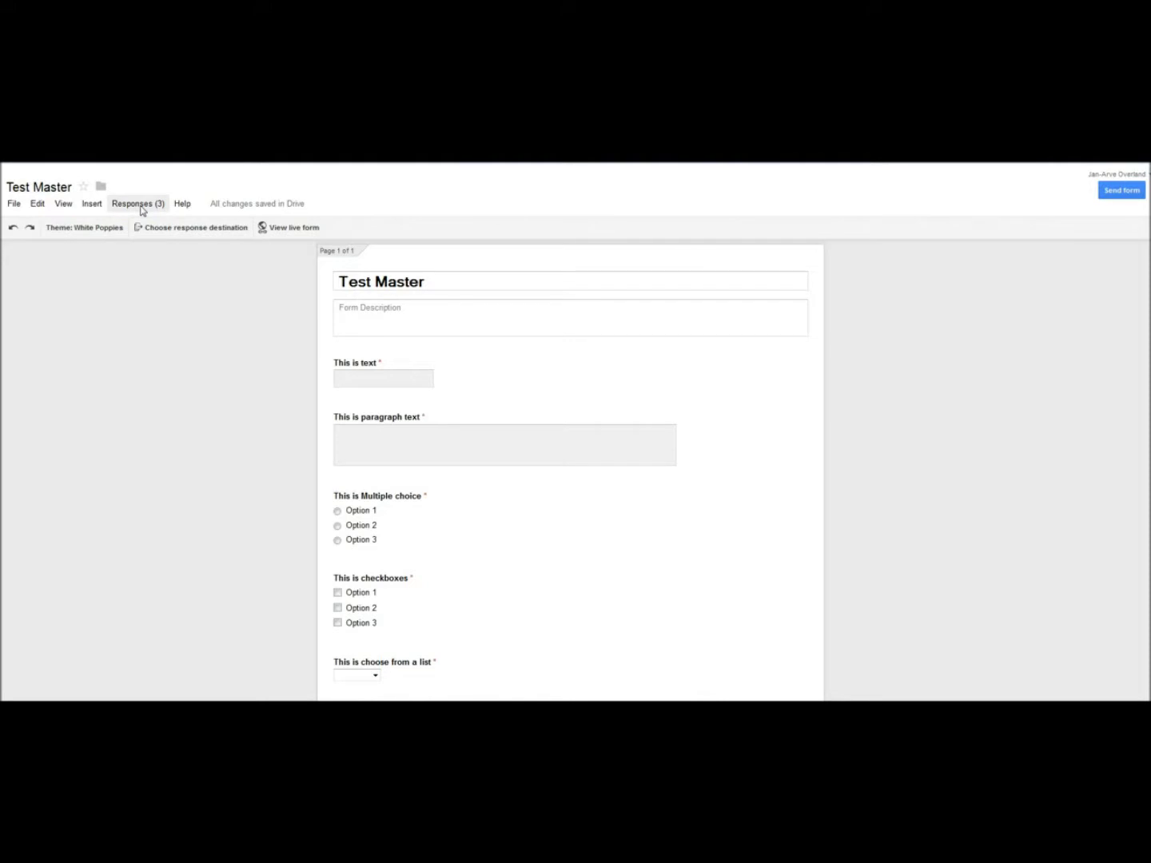
Step: Choose Summary of responses from the Responses (3) menu to chart each question
left_click(141, 206)
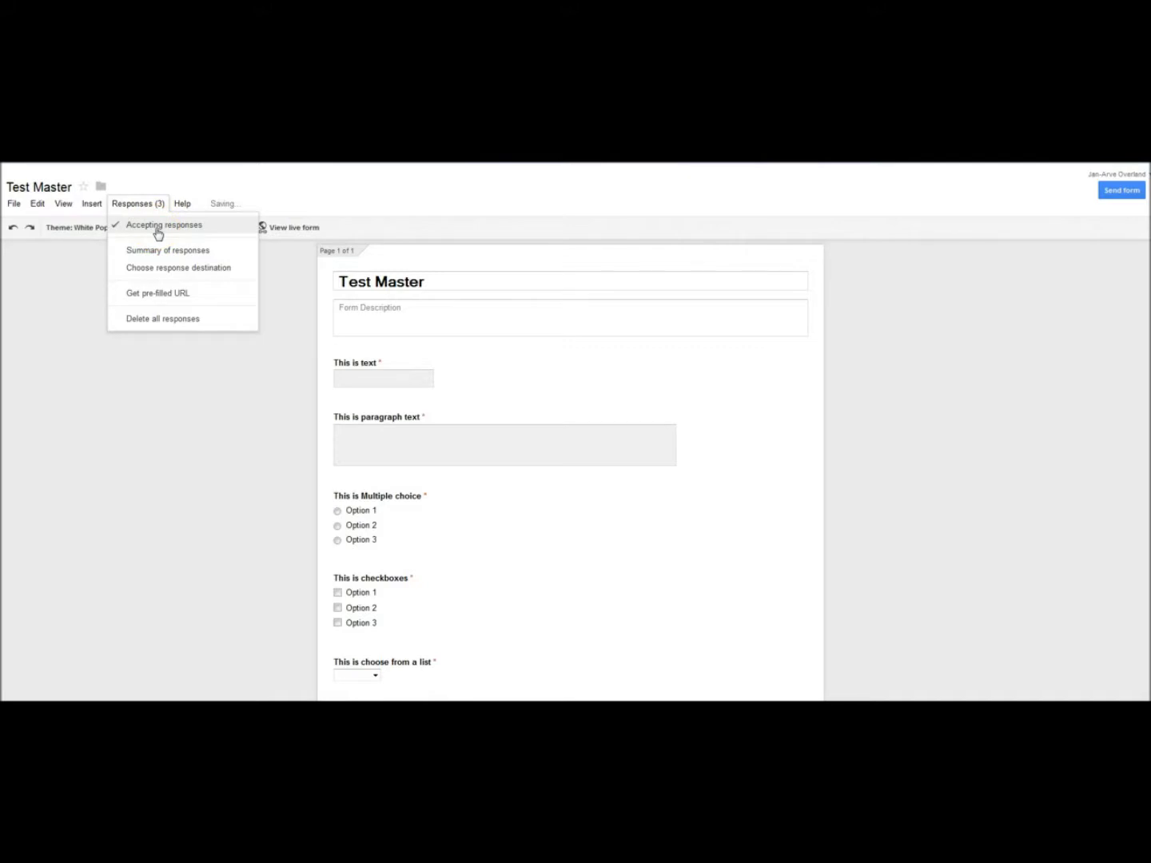
left_click(164, 252)
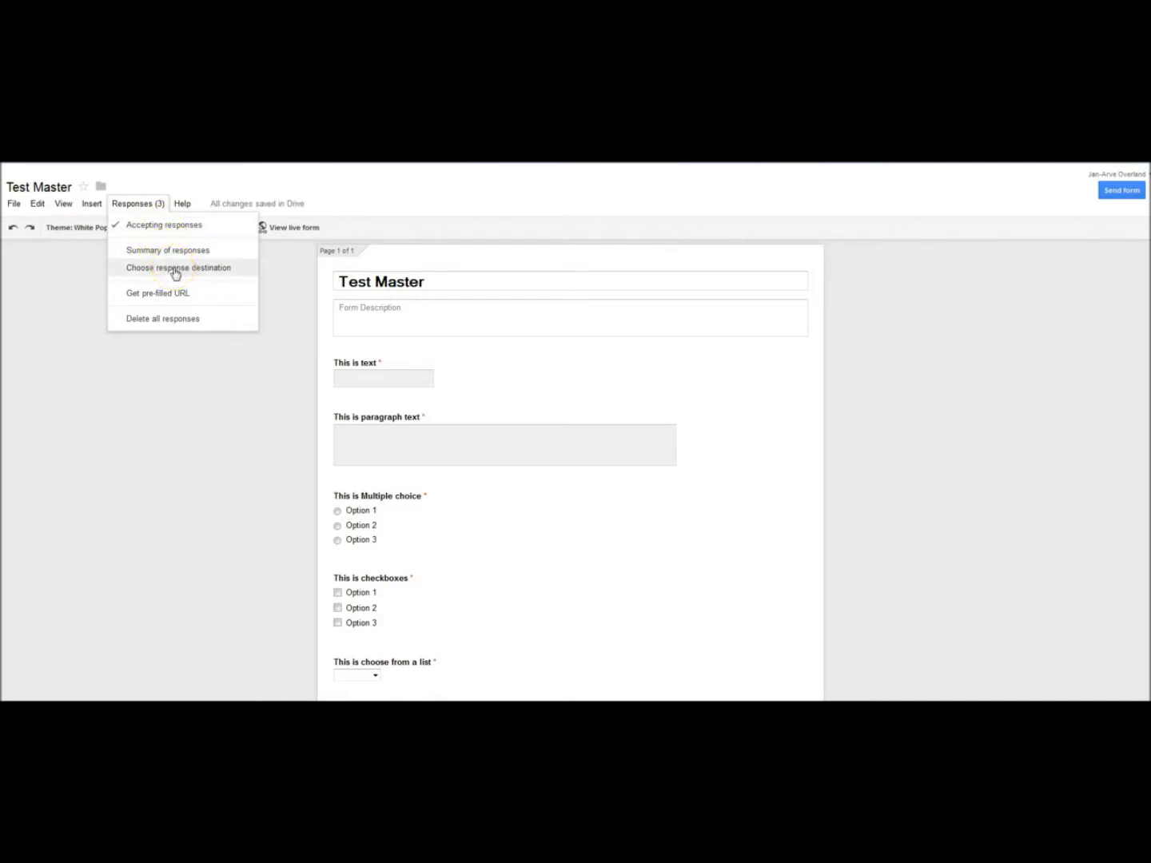
left_click(166, 253)
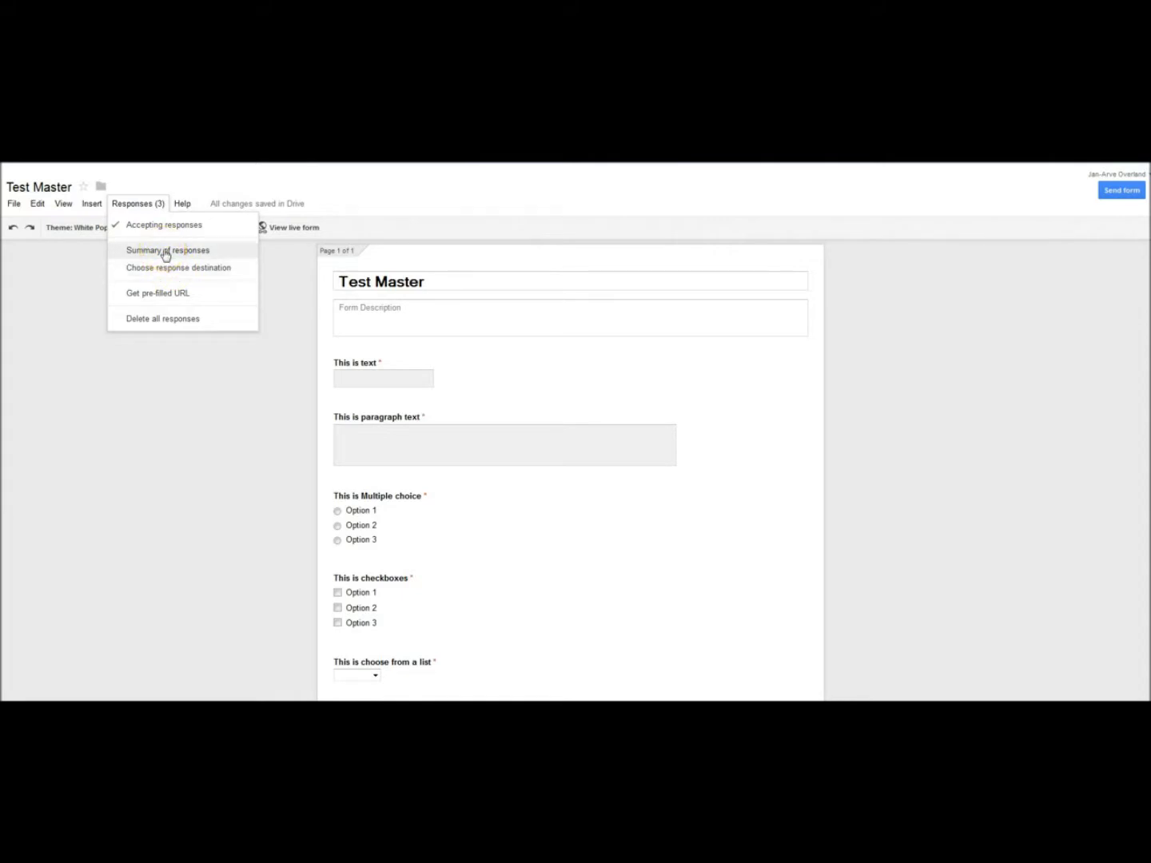
left_click(165, 253)
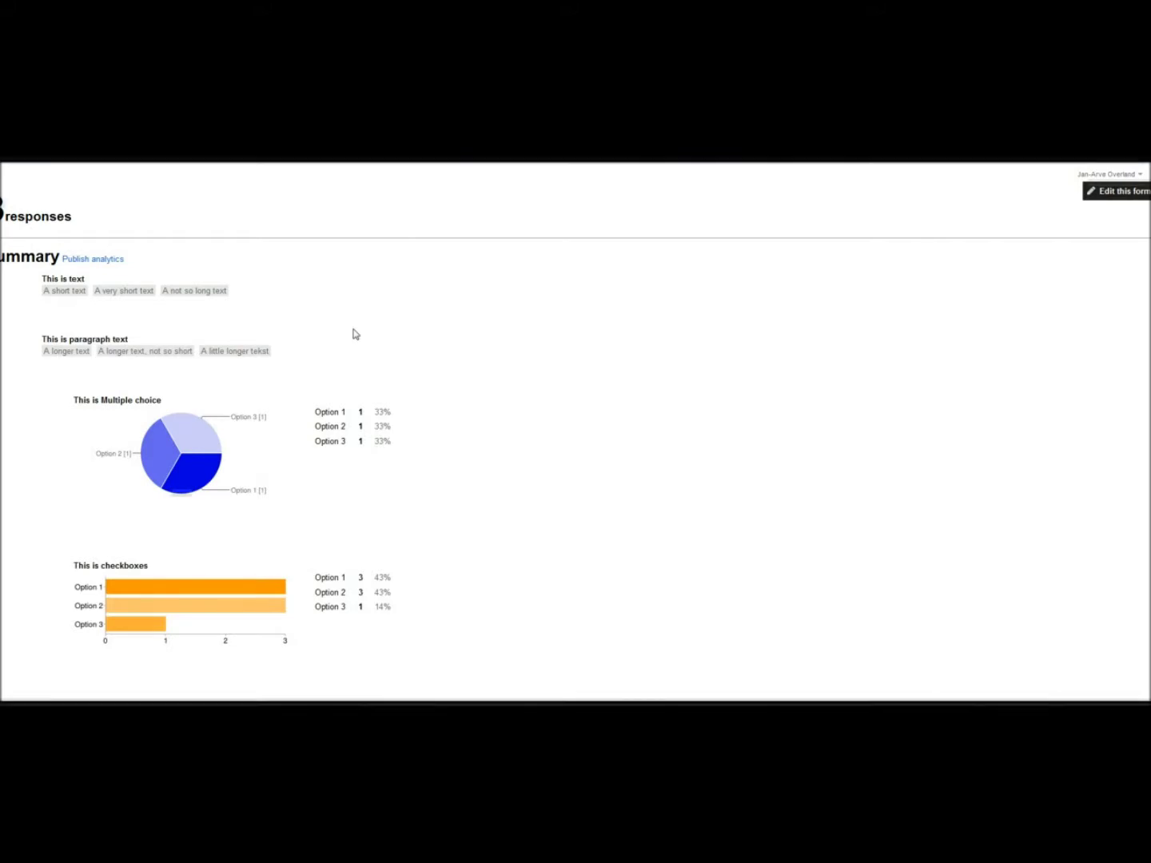
Step: Review the charts for all 3 responses, from text answers to grid rows, then return to the editor
scroll(356, 334, "down", 5)
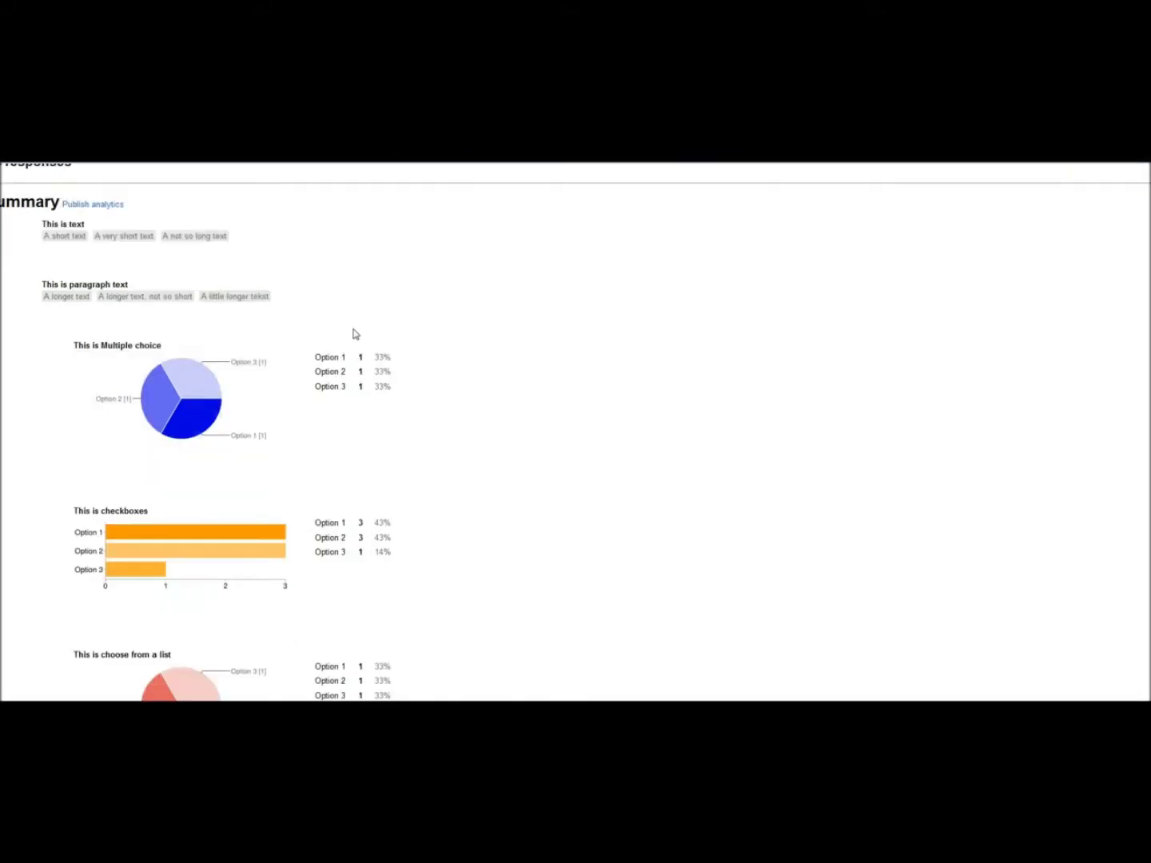
scroll(355, 334, "down", 2)
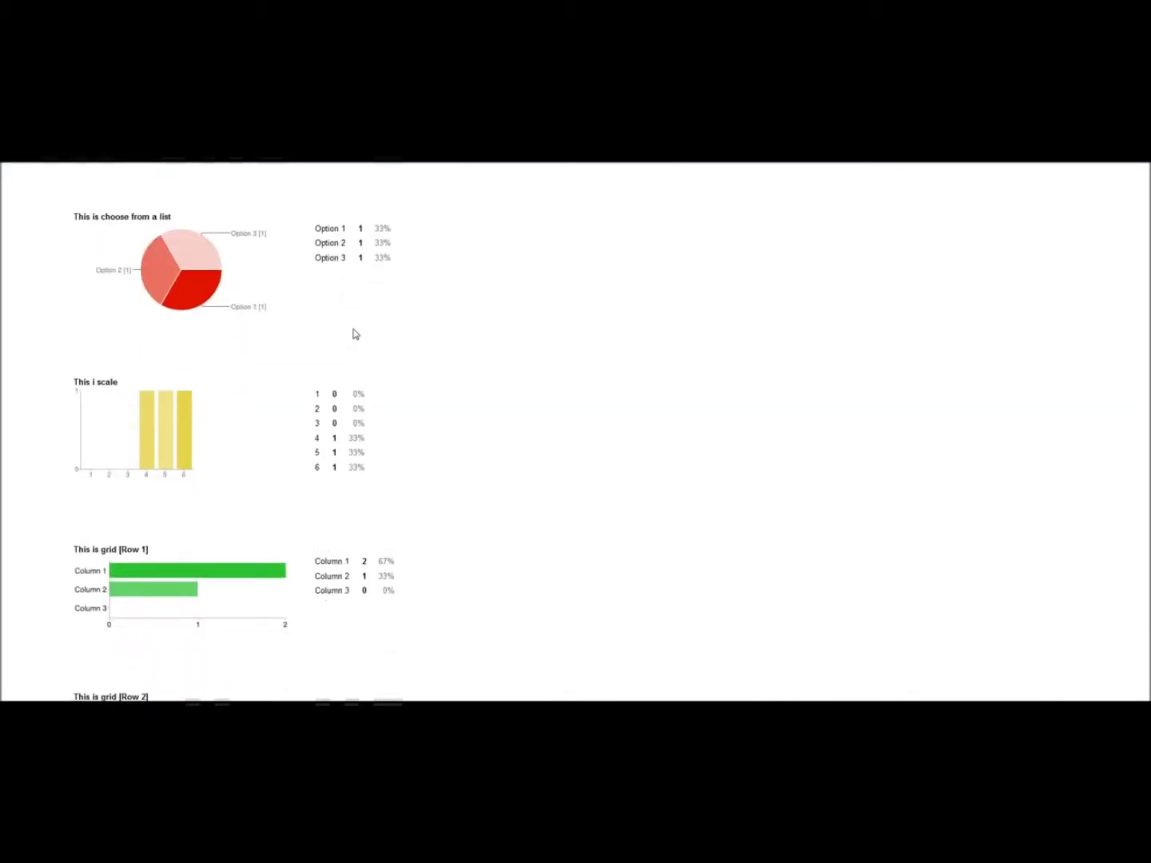
scroll(356, 334, "down", 5)
scroll(355, 335, "down", 2)
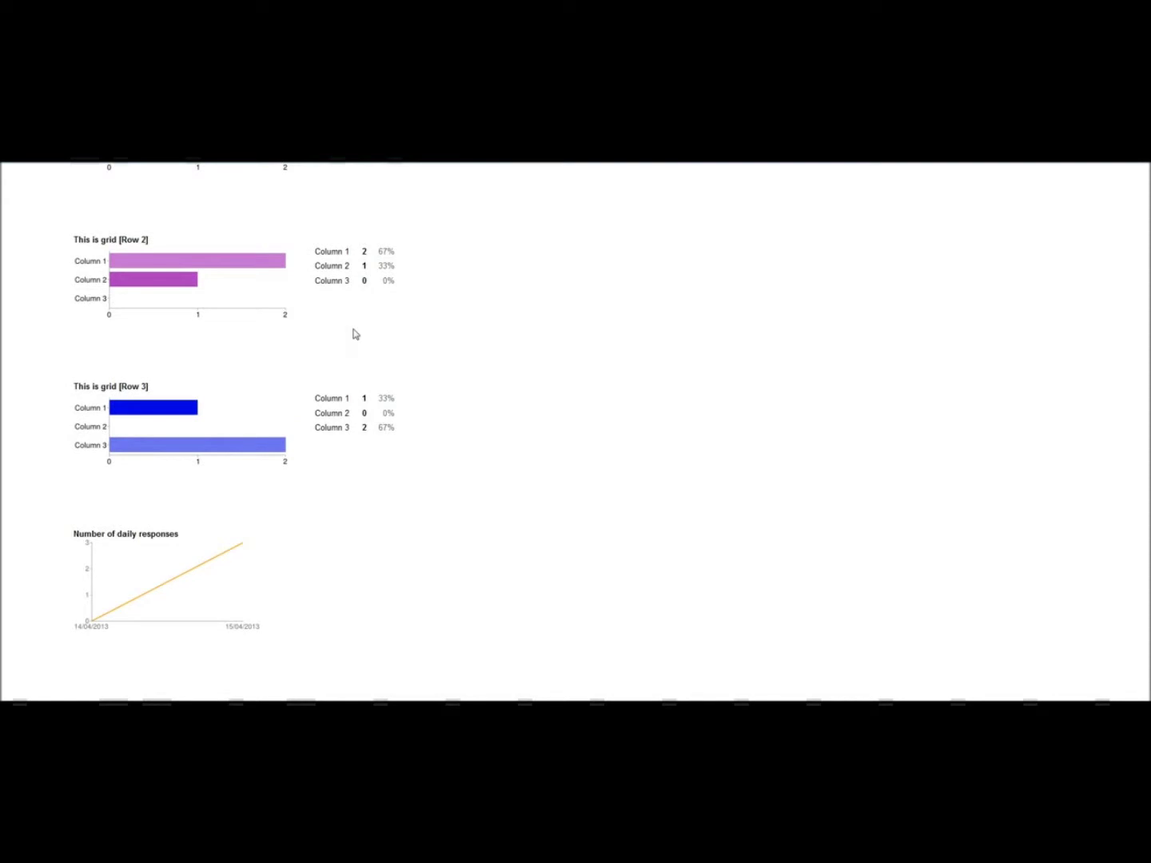
scroll(356, 334, "up", 6)
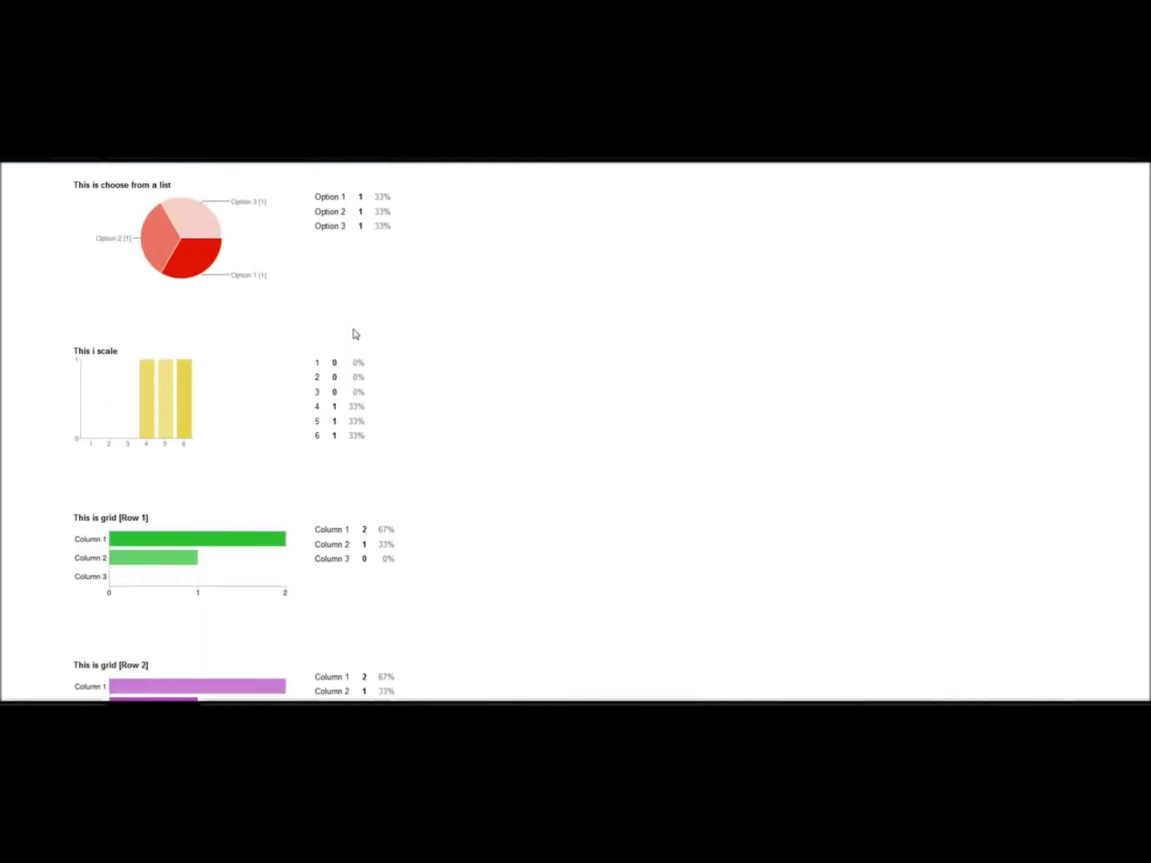
scroll(355, 334, "up", 8)
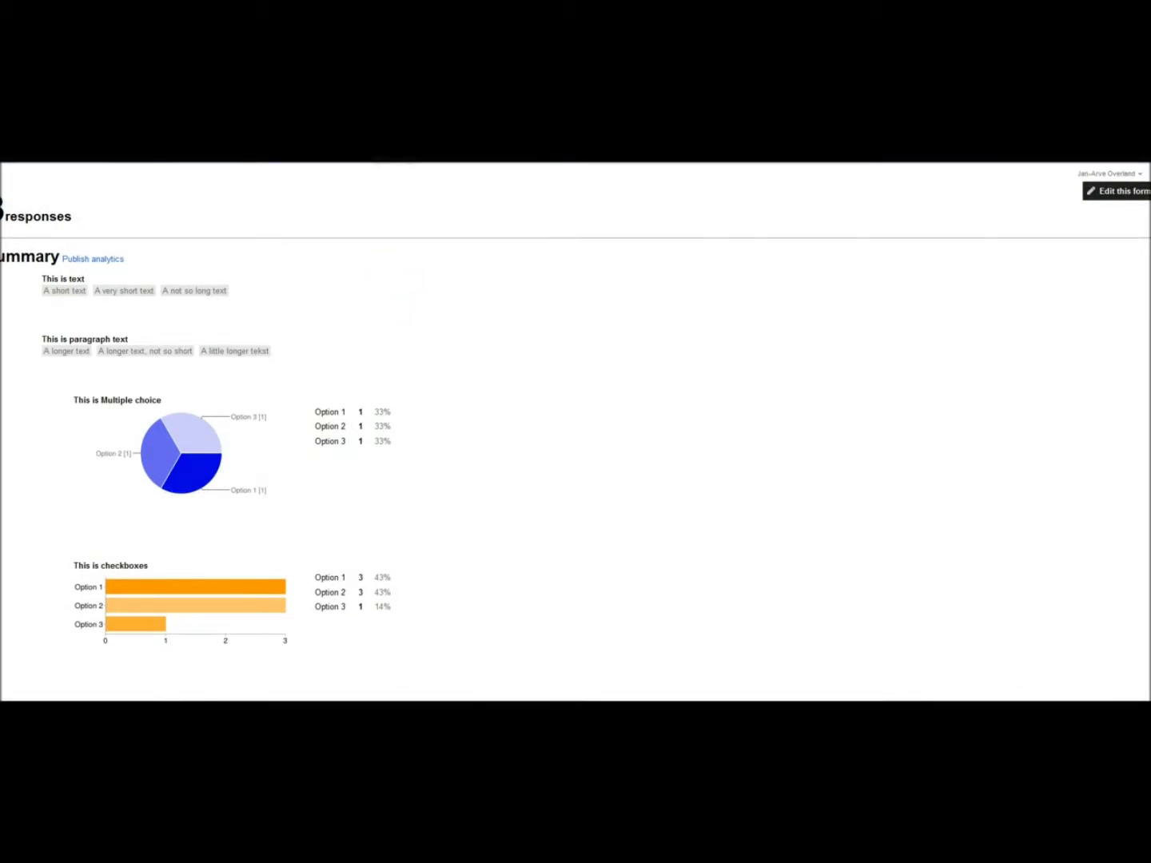
left_click(188, 165)
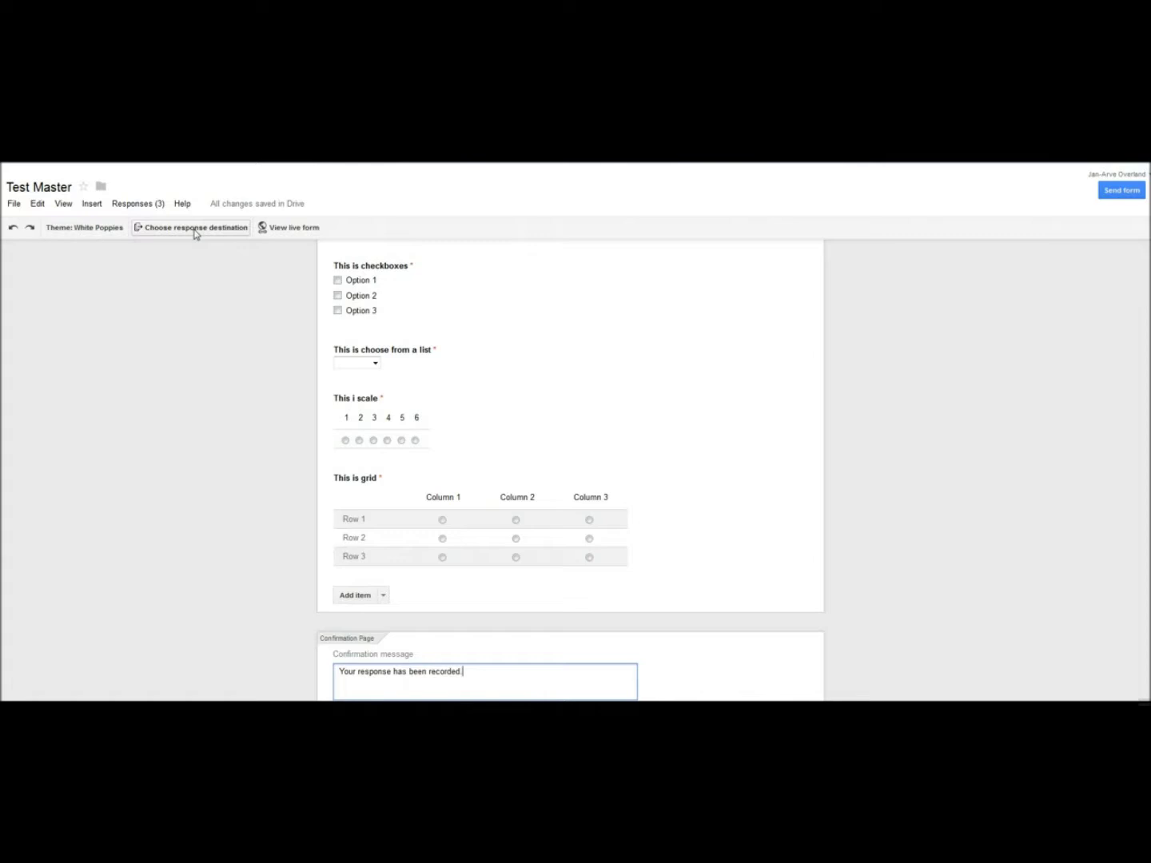
Step: Create the new spreadsheet 'Test Master (Responses)' as the response destination
left_click(196, 234)
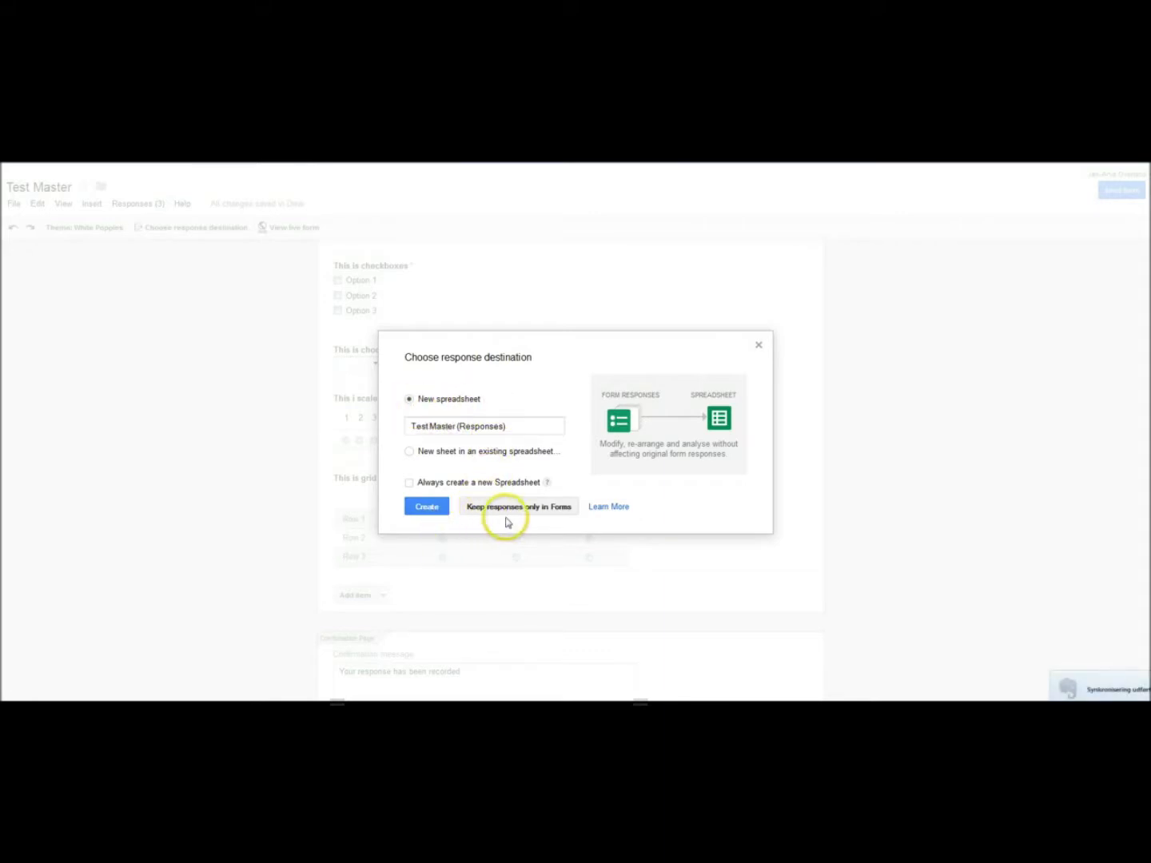
left_click(429, 508)
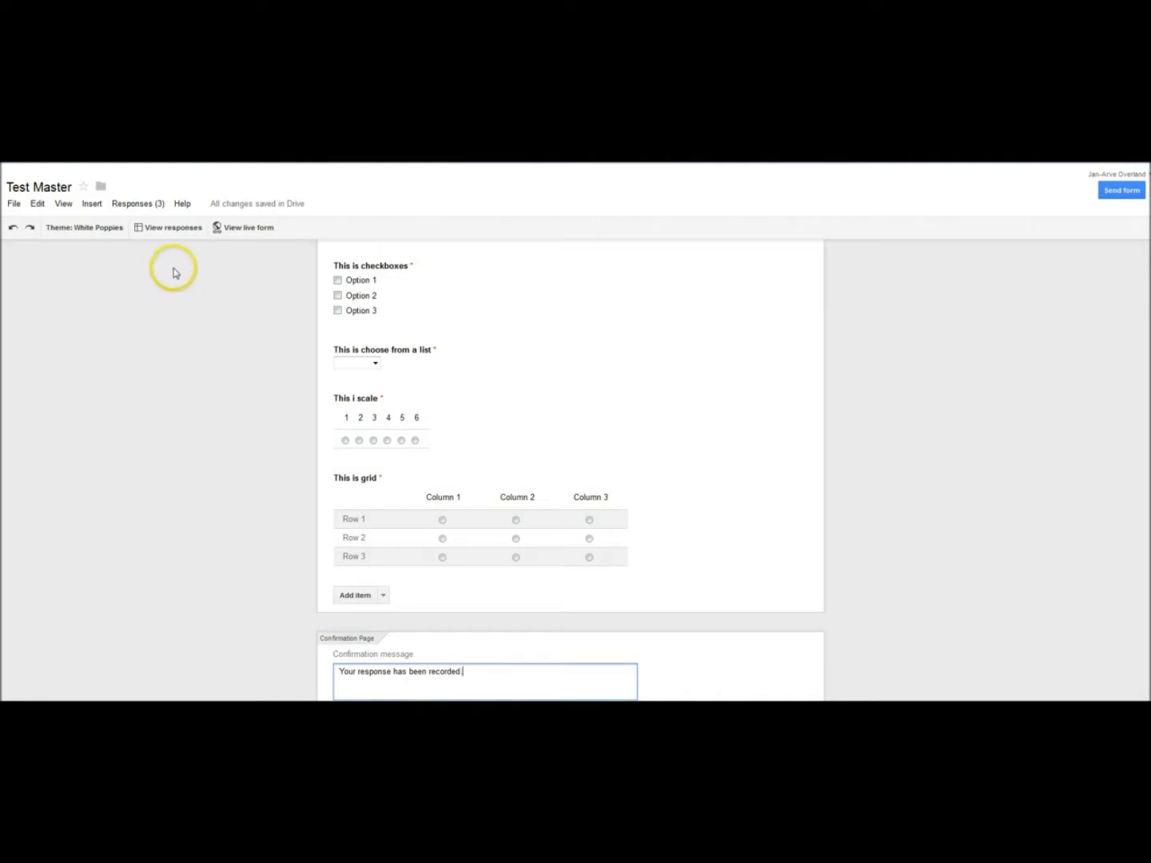
Step: Open the linked responses spreadsheet, then highlight 'self-assessment' in pink on the slide
left_click(166, 230)
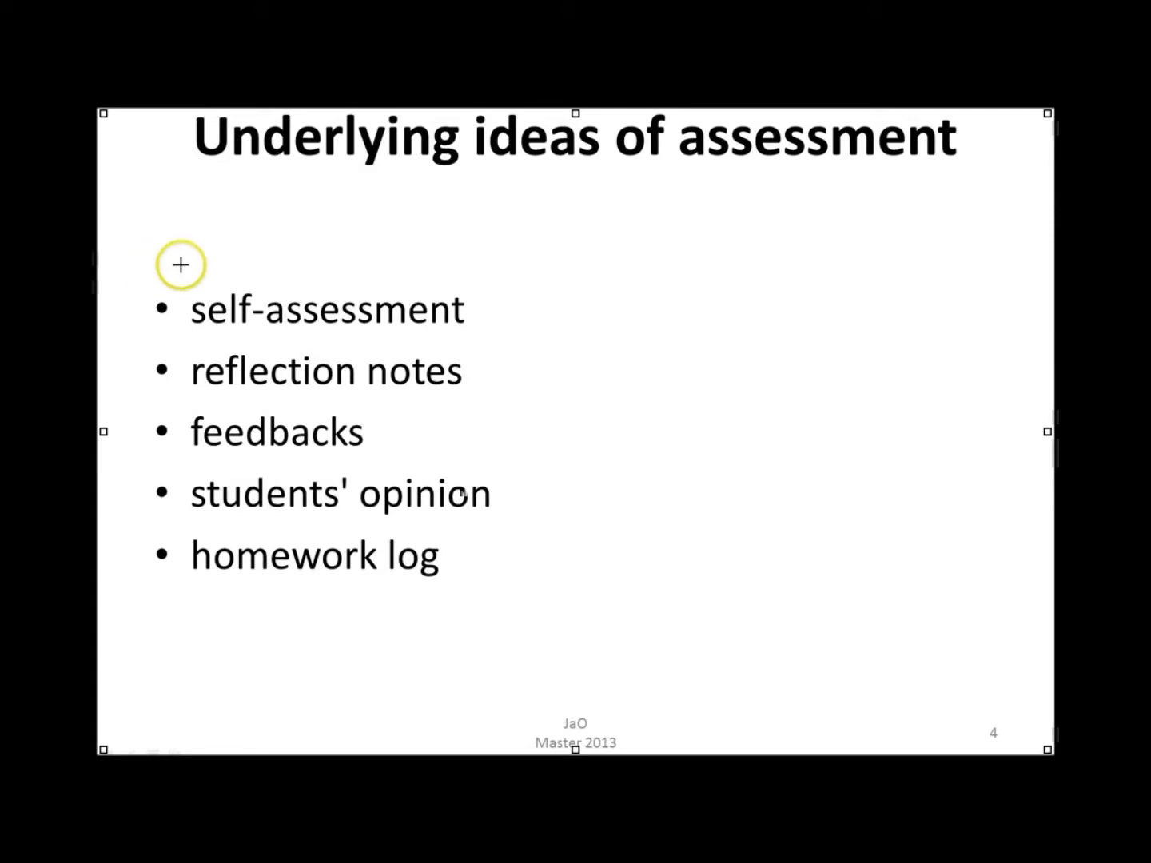
mouse_move(184, 282)
left_mouse_down()
mouse_move(270, 318)
mouse_move(481, 344)
left_mouse_up()
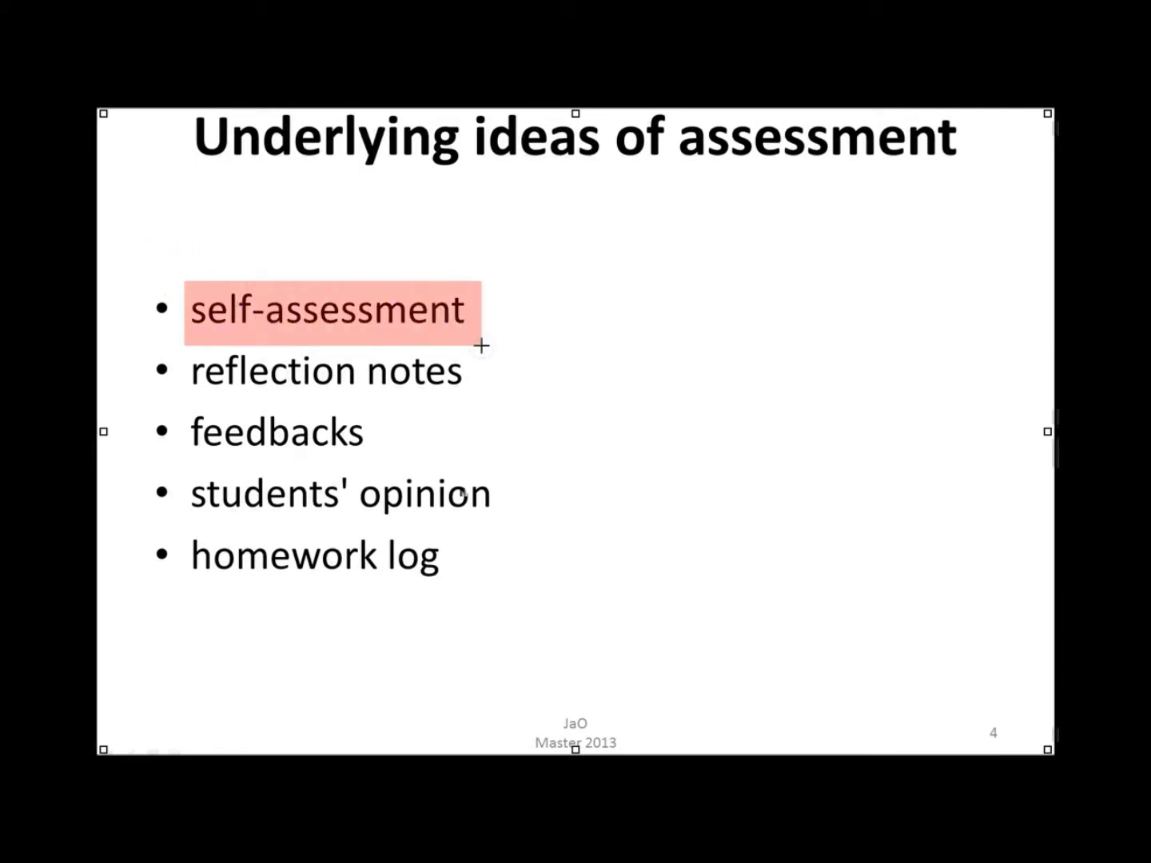